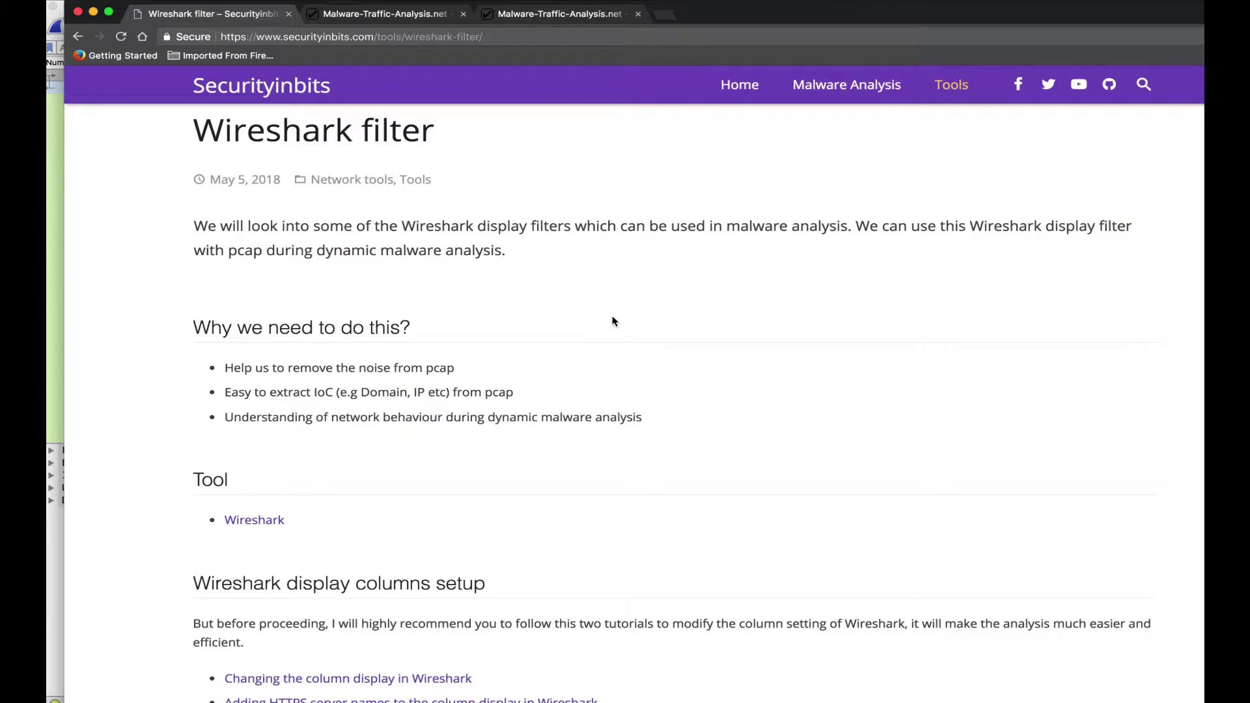
Read the Wireshark filter article down to its column setup section and bring up the Malware-Traffic-Analysis.net tutorials page.
{"action": "scroll", "coordinate": [613, 321], "scroll_direction": "down", "scroll_amount": 2}
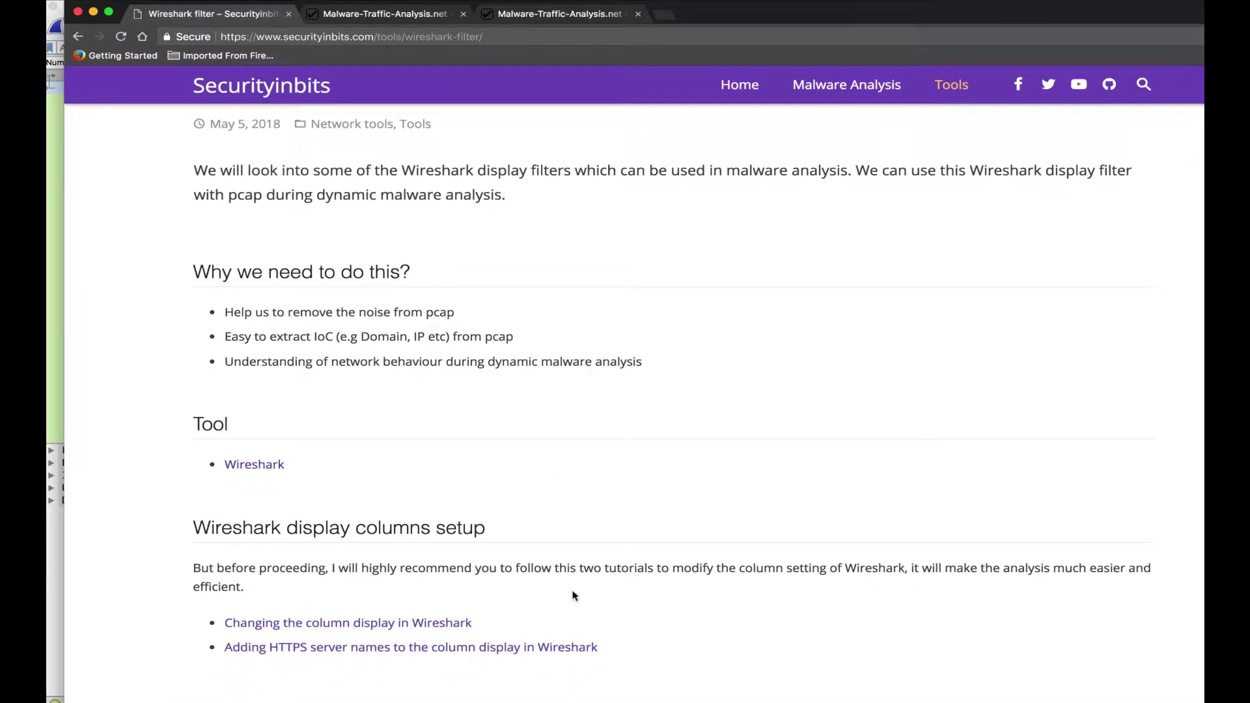
{"action": "scroll", "coordinate": [574, 596], "scroll_direction": "down", "scroll_amount": 1}
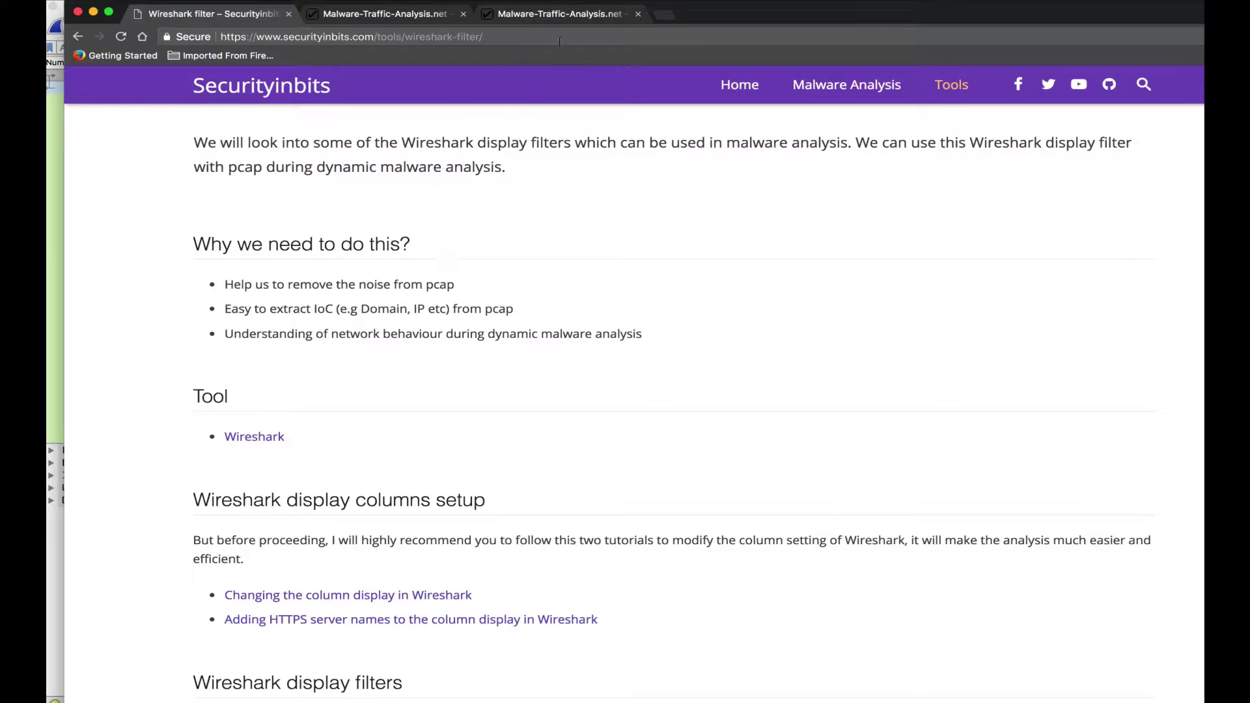
{"action": "left_click", "coordinate": [586, 16]}
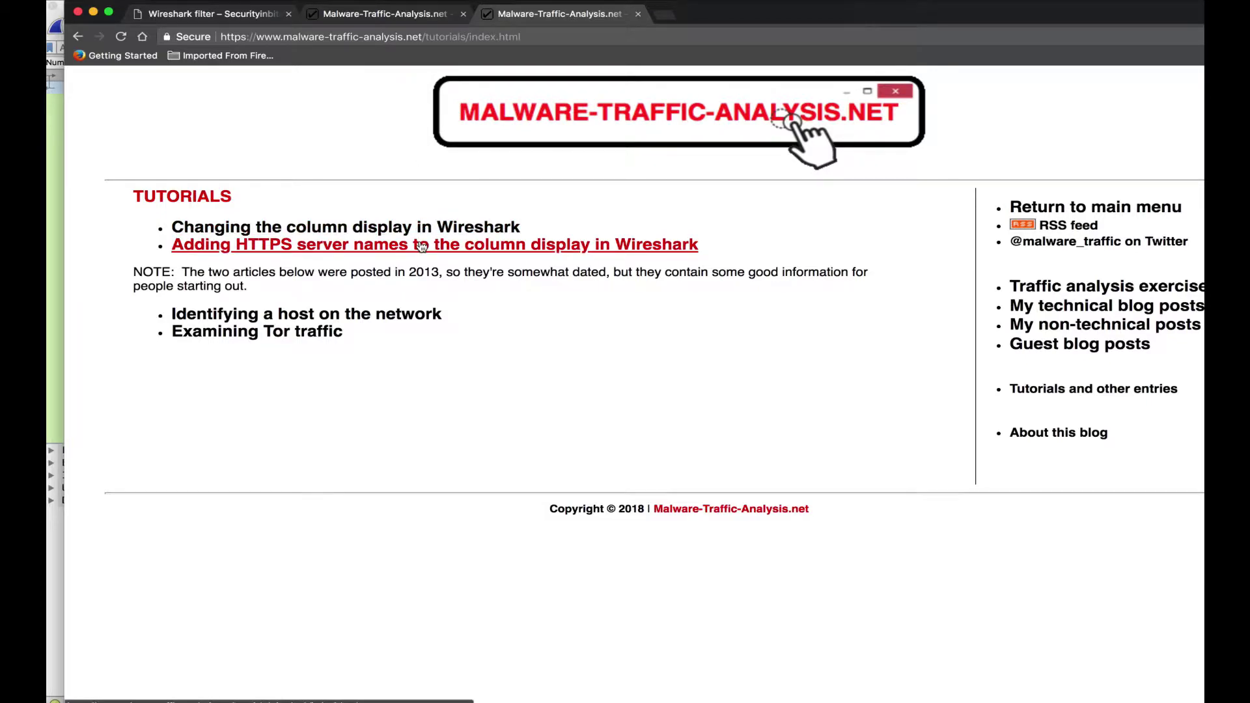
Switch to Wireshark and view the Columns settings in the preferences.
{"action": "key", "text": "super+Tab"}
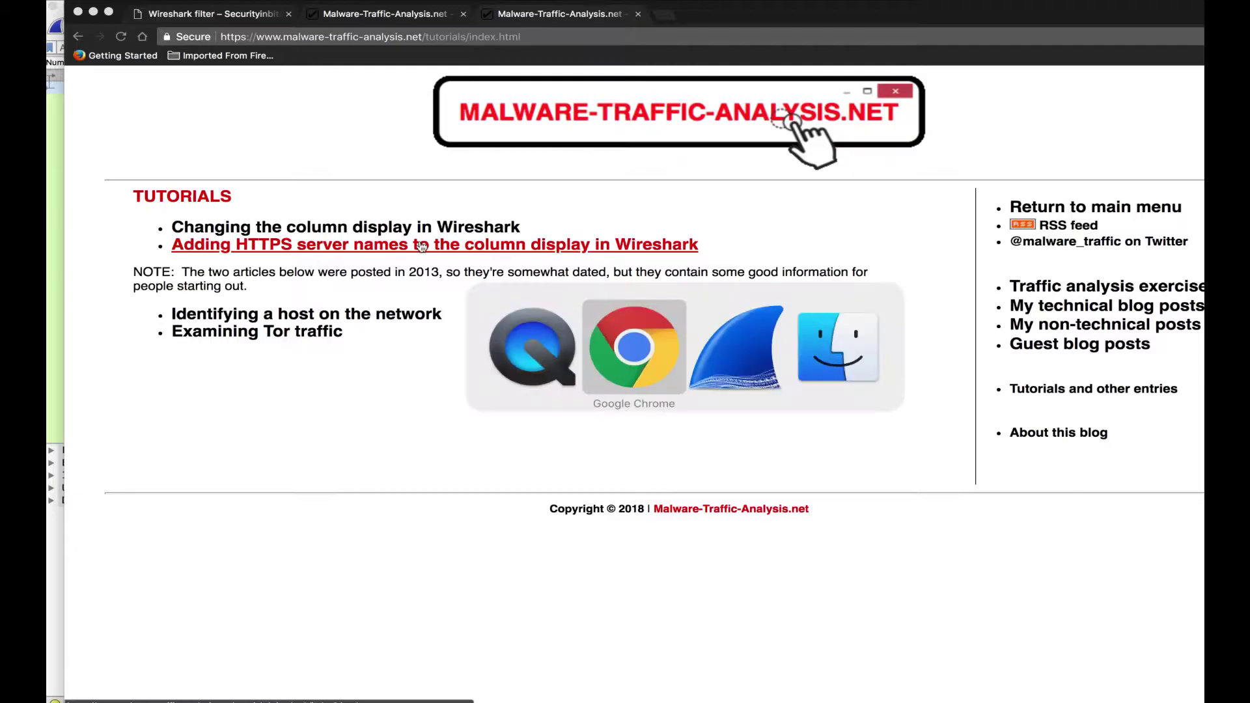
{"action": "key", "text": "super+Tab"}
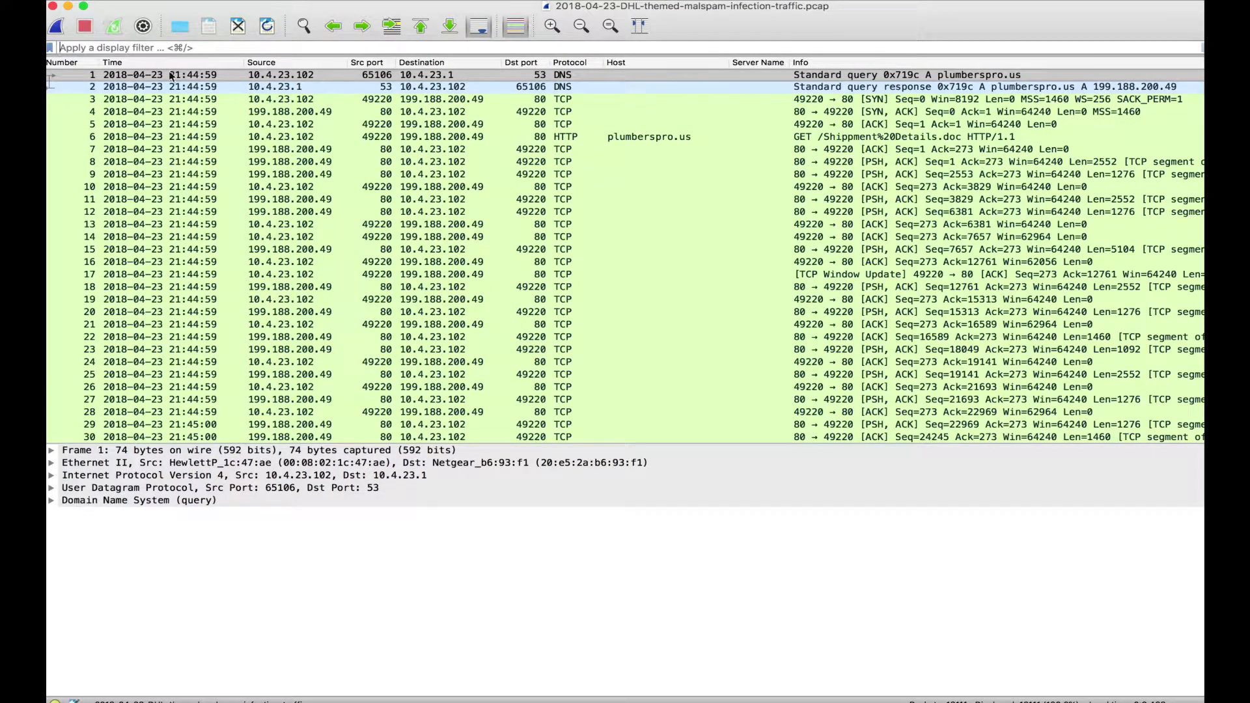
{"action": "key", "text": "super+comma"}
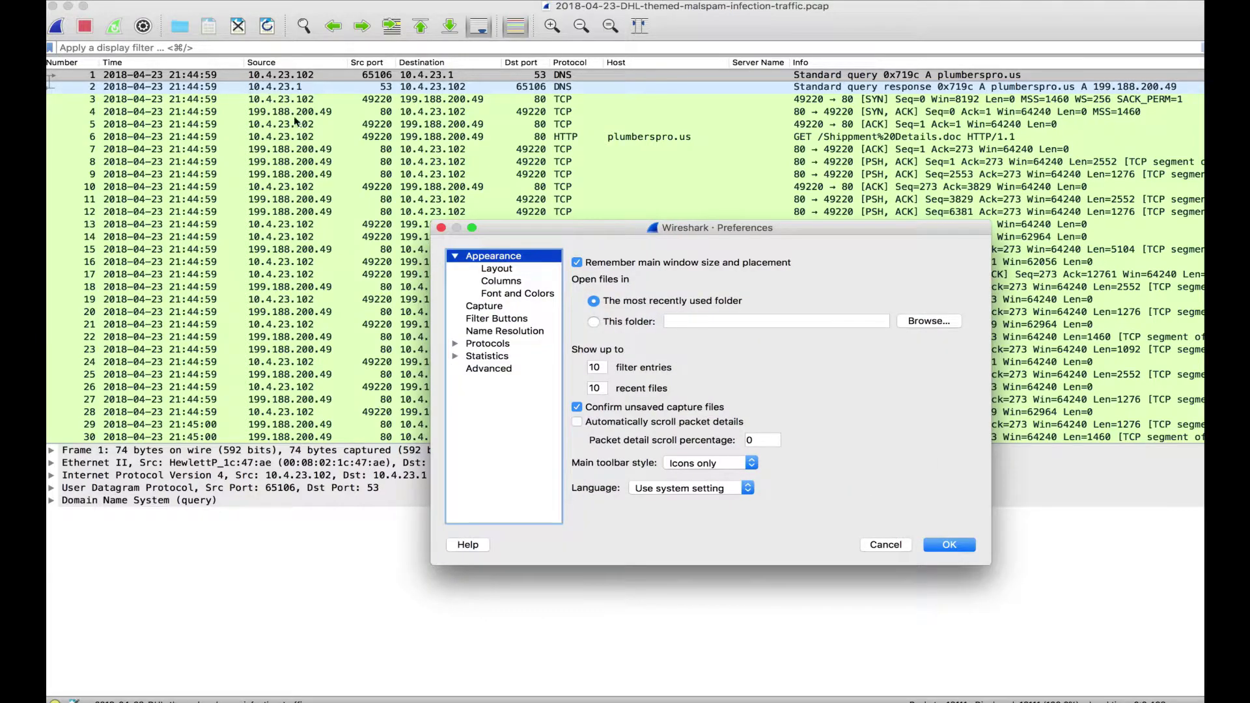
{"action": "left_click", "coordinate": [509, 284]}
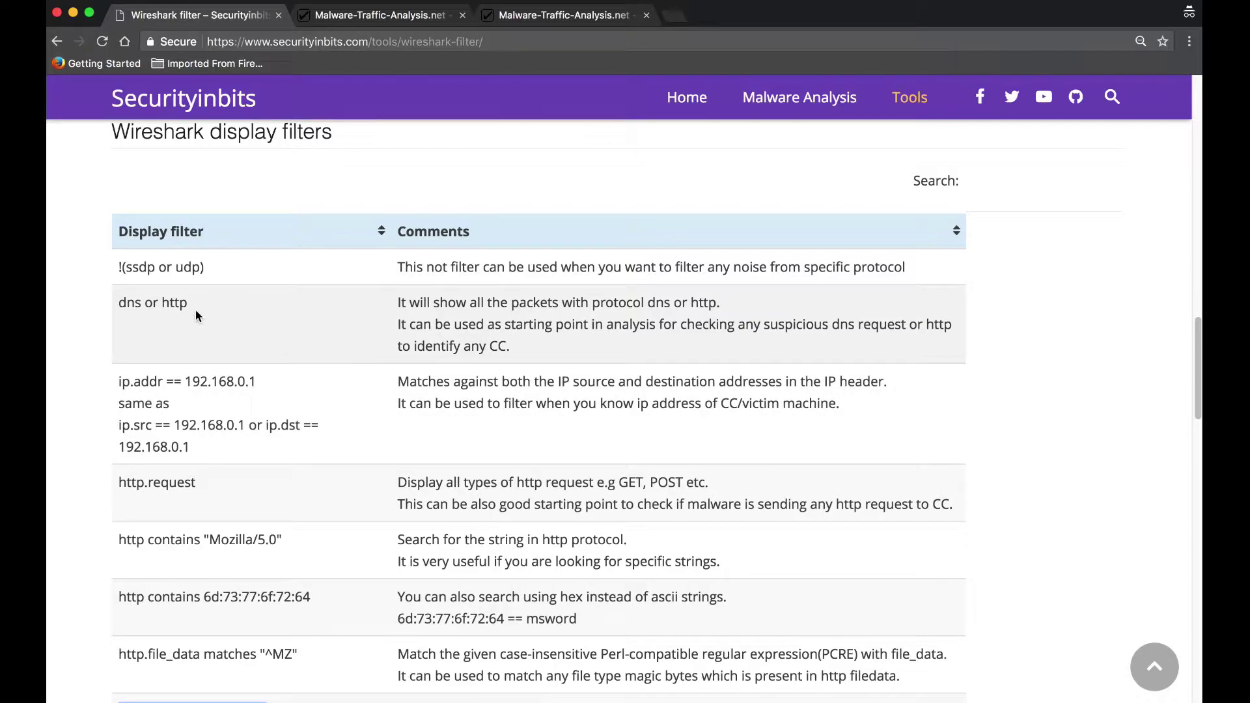
Examine the article's display filter table, including the dns or http, contains, matches "^MZ", ssl.handshake.type and tcp.port entries.
{"action": "left_click_drag", "start_coordinate": [119, 302], "coordinate": [187, 299]}
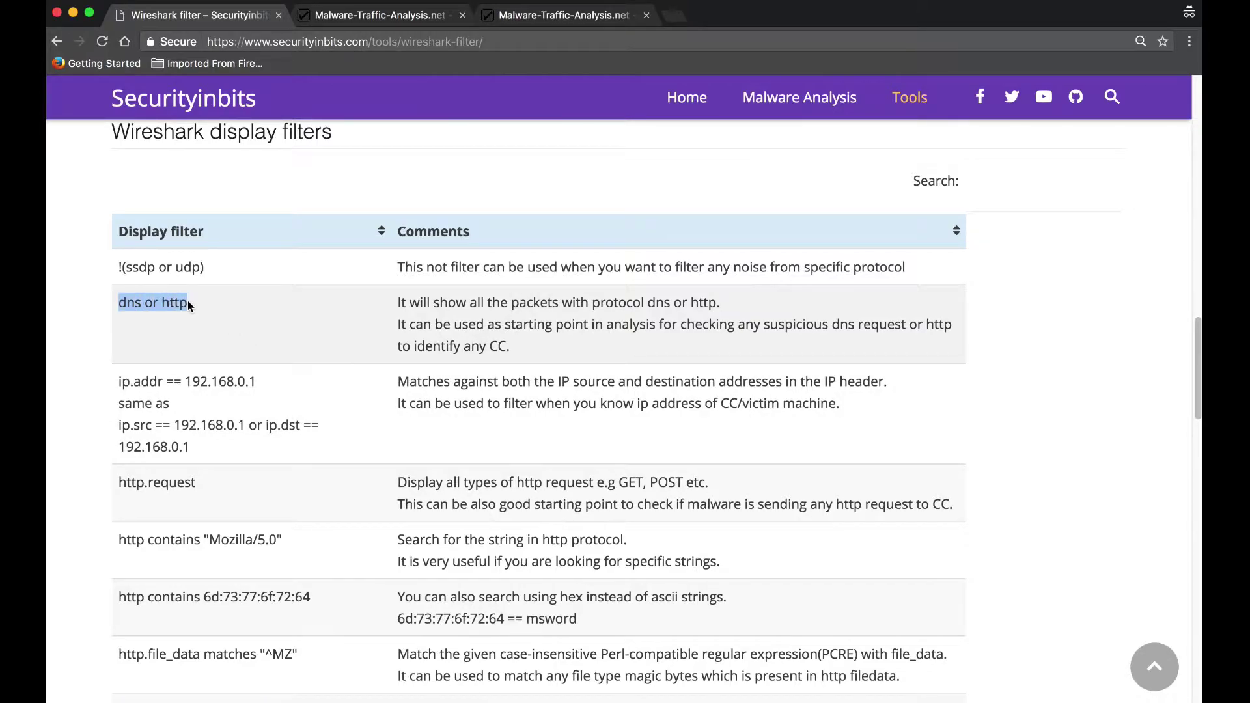
{"action": "scroll", "coordinate": [187, 300], "scroll_direction": "down", "scroll_amount": 5}
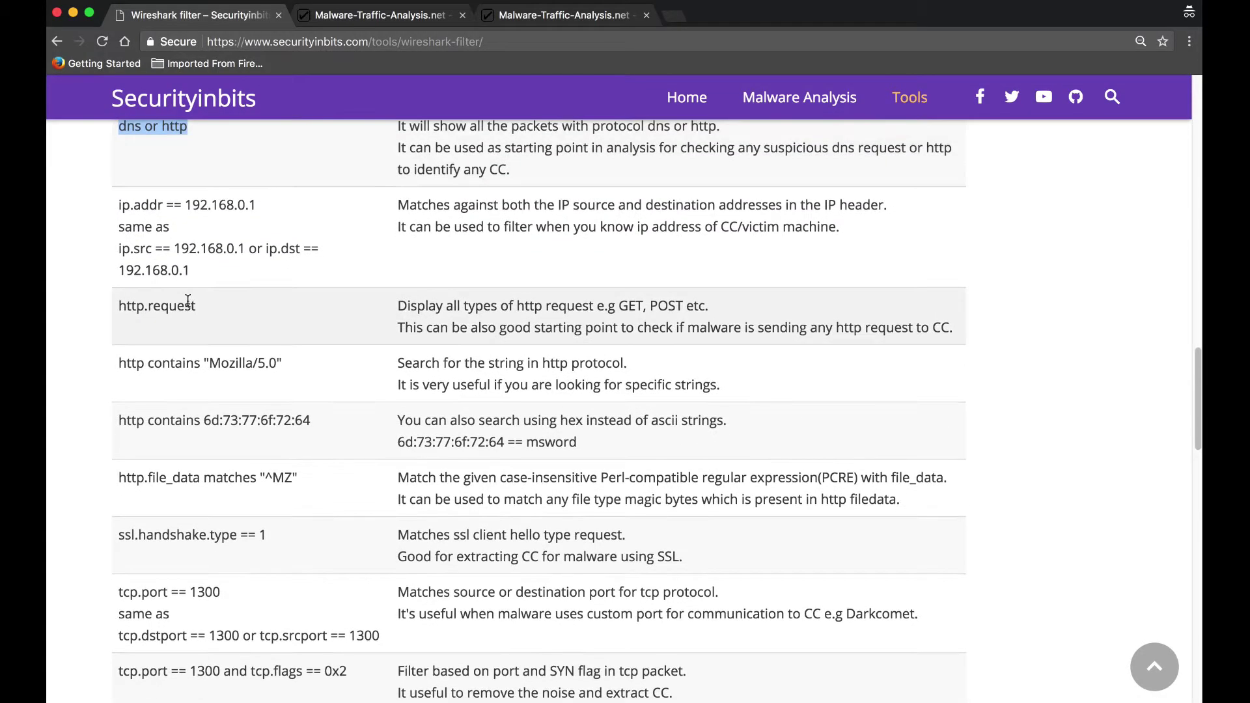
{"action": "double_click", "coordinate": [182, 362]}
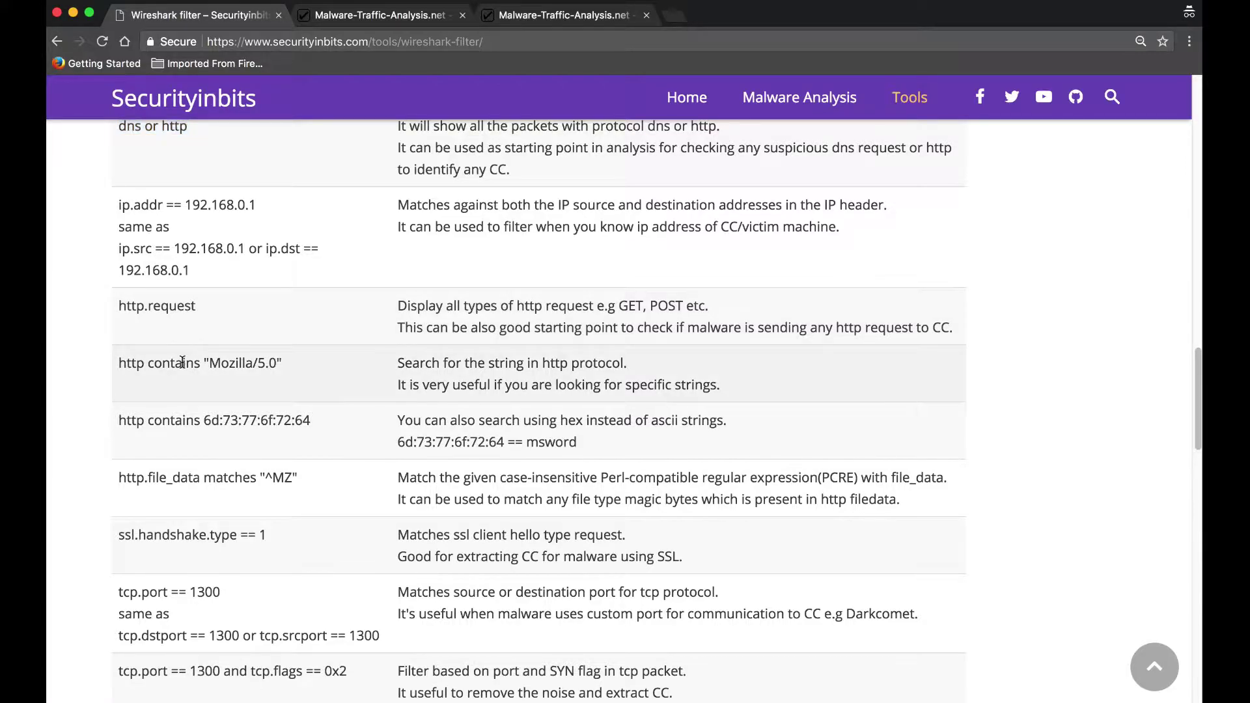
{"action": "left_click", "coordinate": [224, 476]}
{"action": "double_click", "coordinate": [186, 365]}
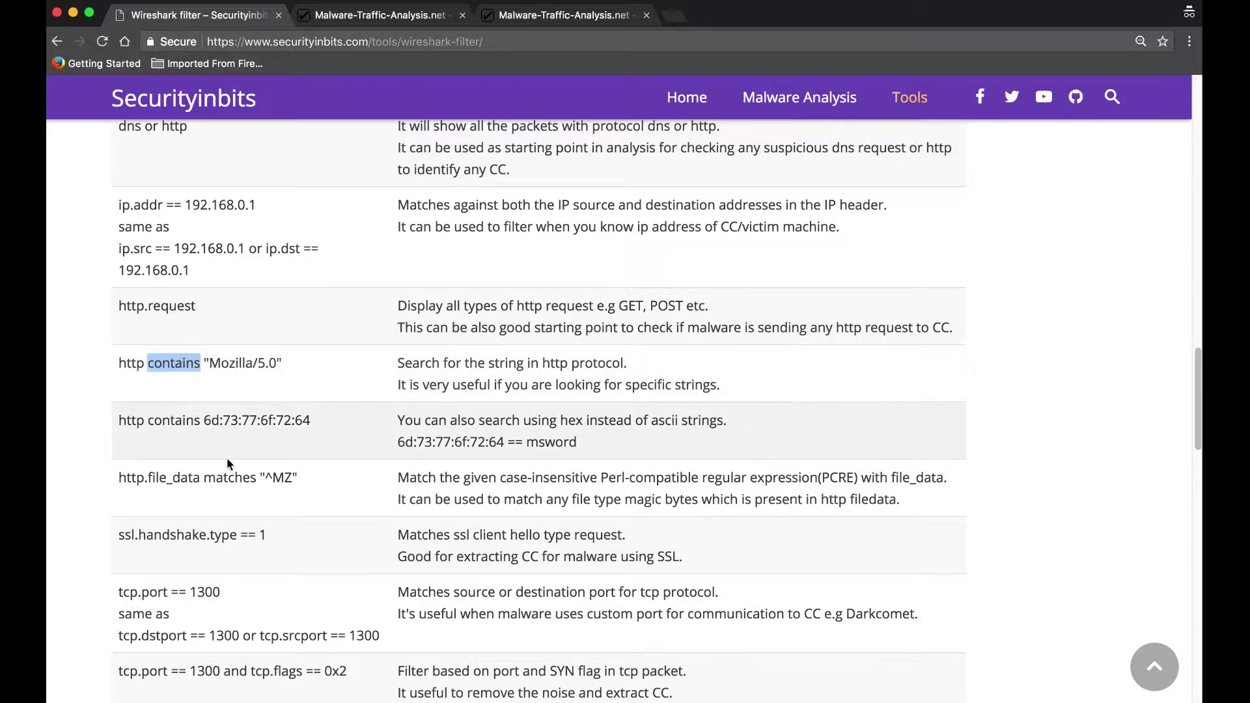
{"action": "left_click", "coordinate": [231, 479]}
{"action": "double_click", "coordinate": [231, 479]}
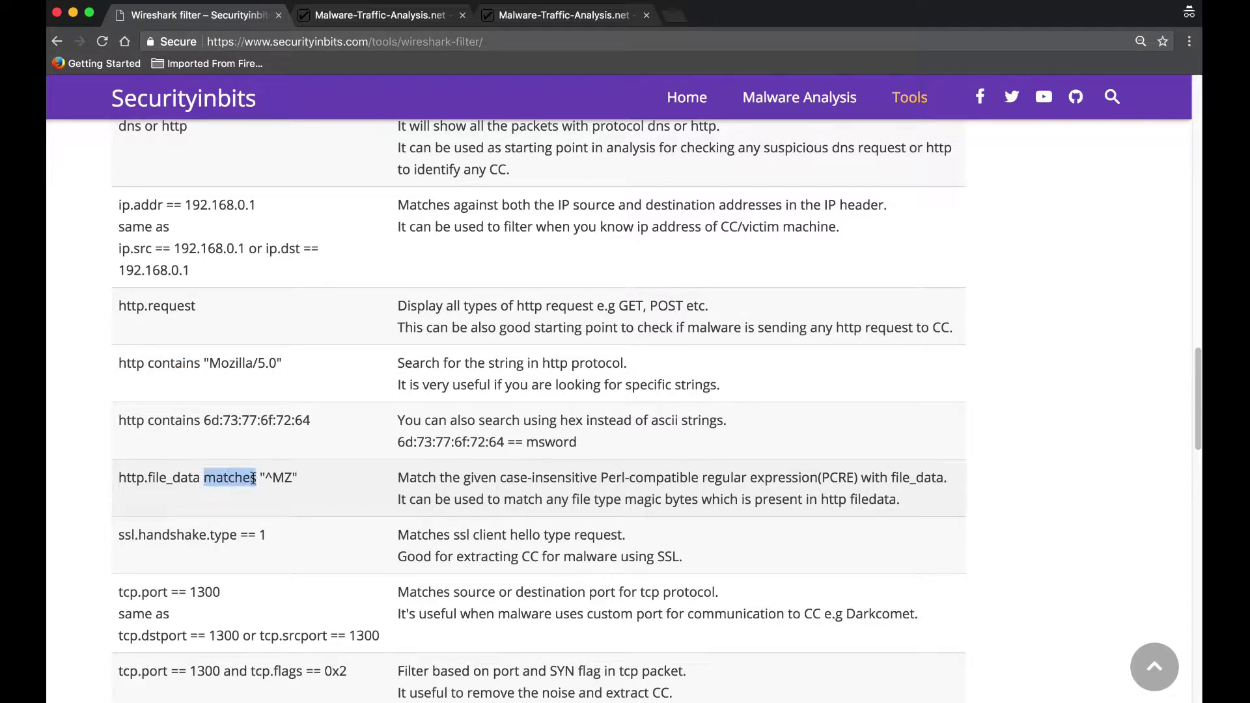
{"action": "left_click_drag", "start_coordinate": [265, 479], "coordinate": [291, 482]}
{"action": "scroll", "coordinate": [291, 482], "scroll_direction": "down", "scroll_amount": 2}
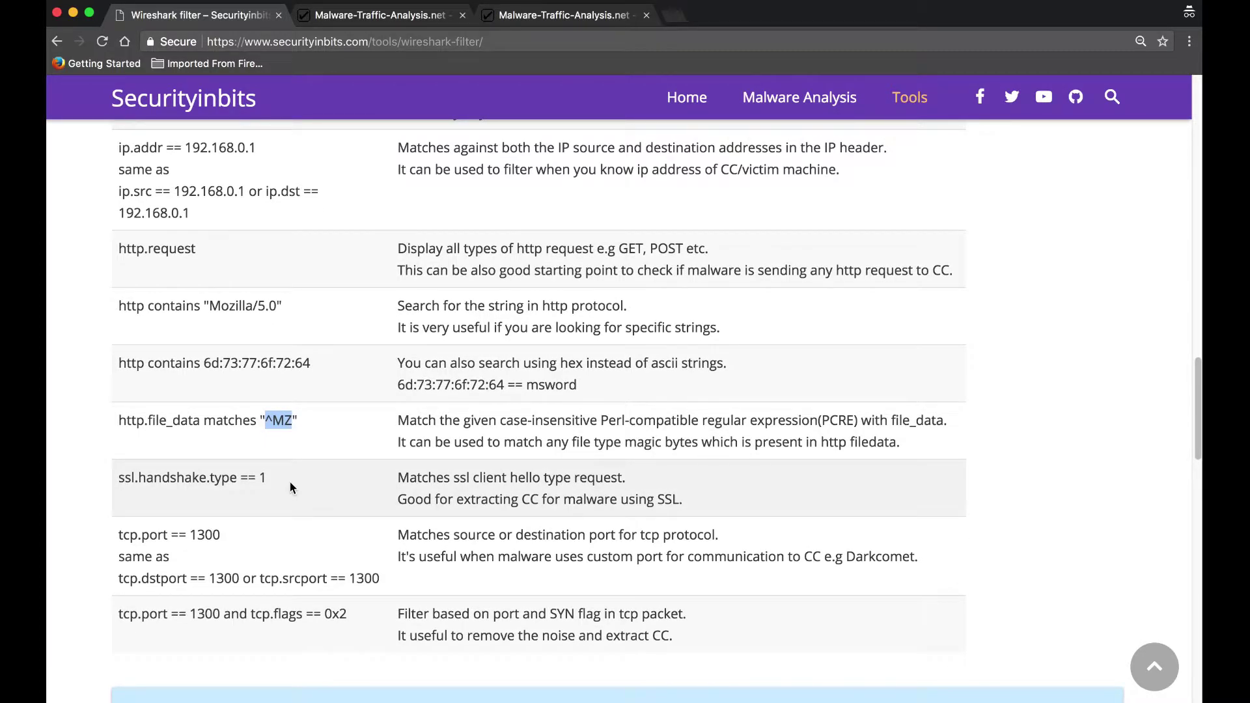
{"action": "scroll", "coordinate": [291, 487], "scroll_direction": "down", "scroll_amount": 3}
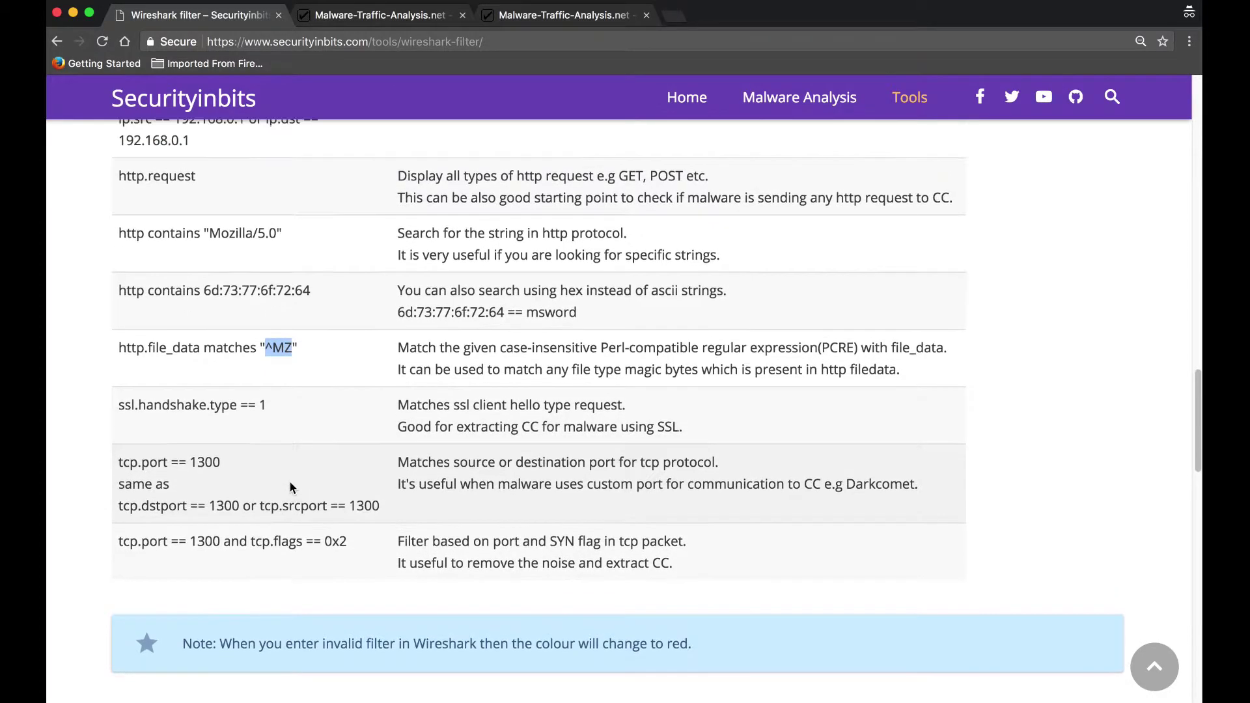
{"action": "scroll", "coordinate": [291, 482], "scroll_direction": "up", "scroll_amount": 2}
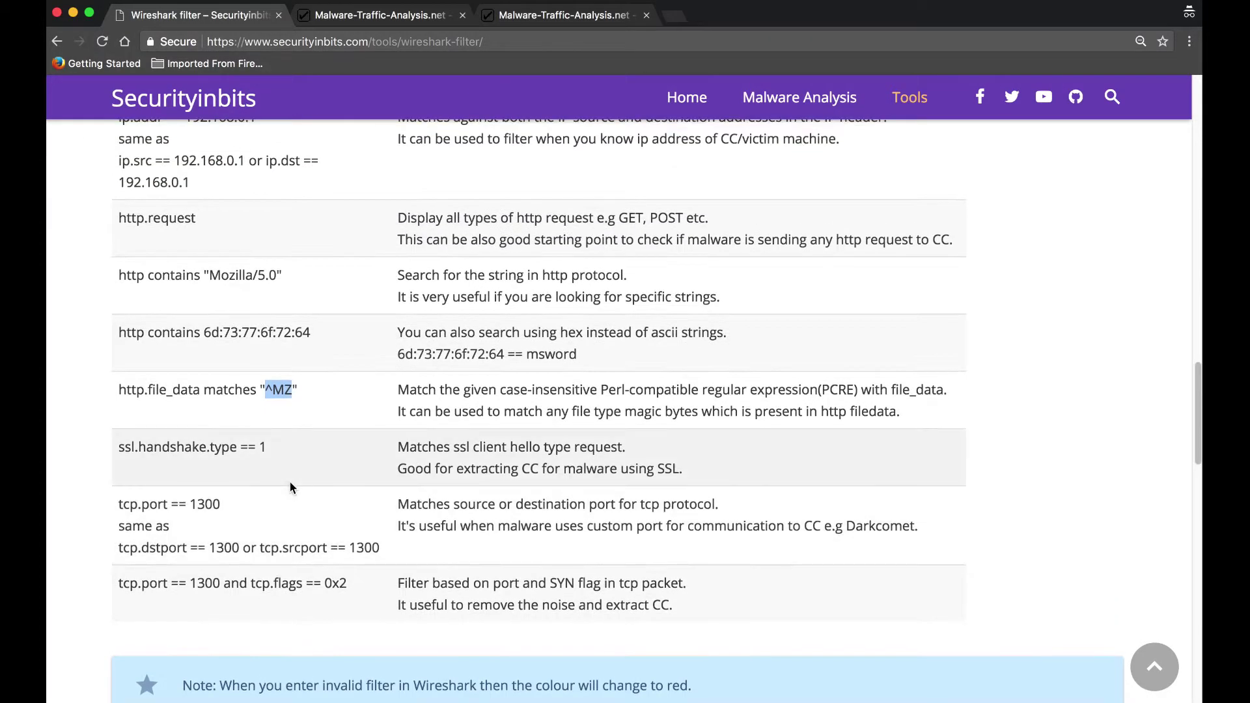
View the 2018-04-23 DHL-themed malspam article, and look through the unfiltered packets of its infection traffic capture in Wireshark.
{"action": "left_click", "coordinate": [391, 16]}
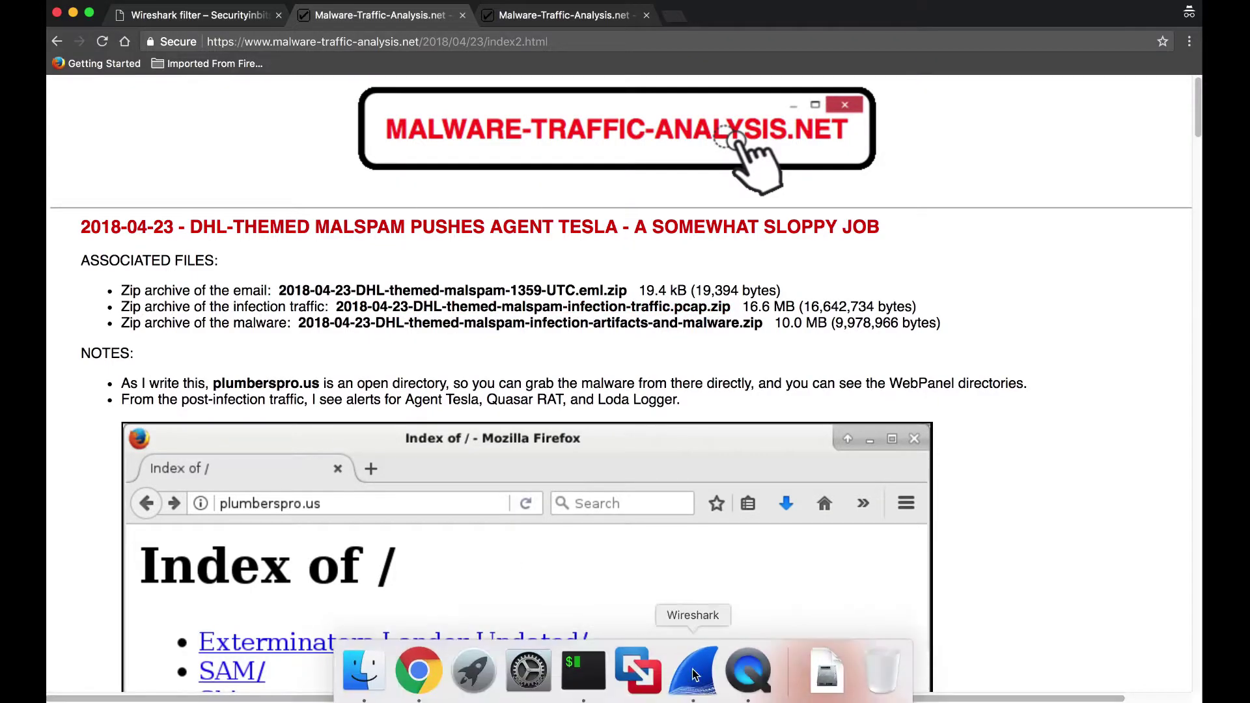
{"action": "left_click", "coordinate": [693, 670]}
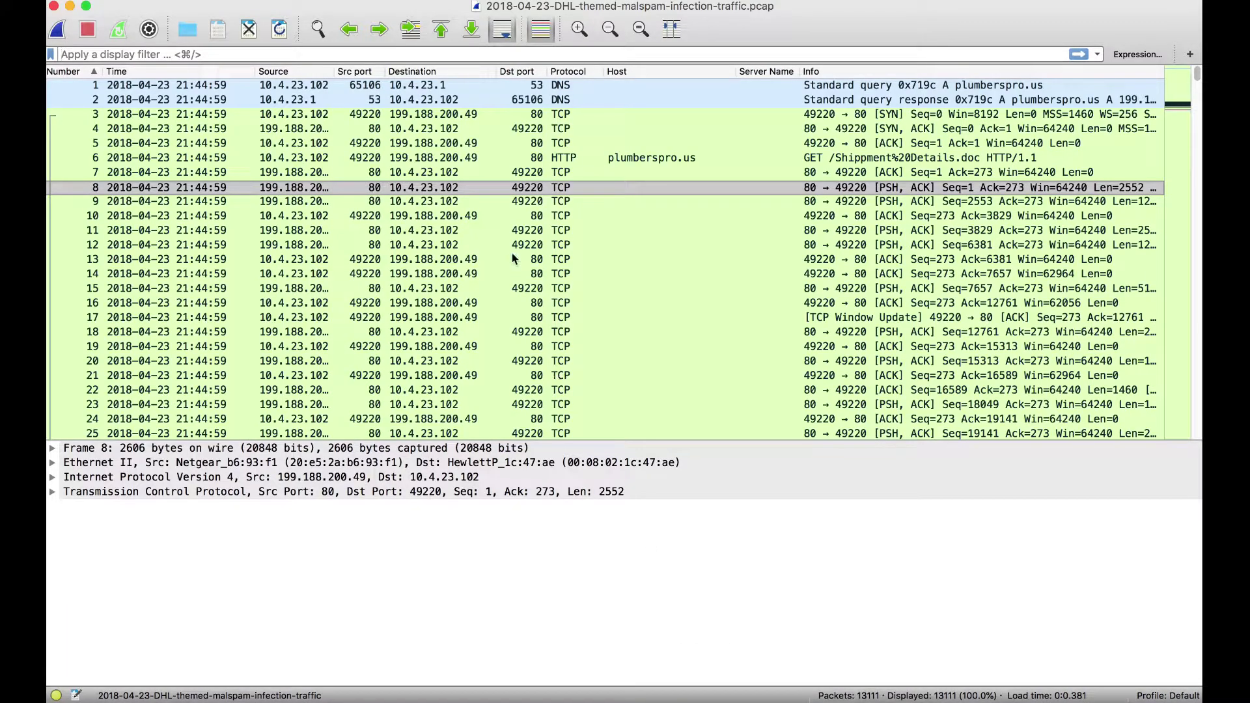
{"action": "scroll", "coordinate": [511, 253], "scroll_direction": "down", "scroll_amount": 1}
{"action": "scroll", "coordinate": [509, 261], "scroll_direction": "down", "scroll_amount": 20}
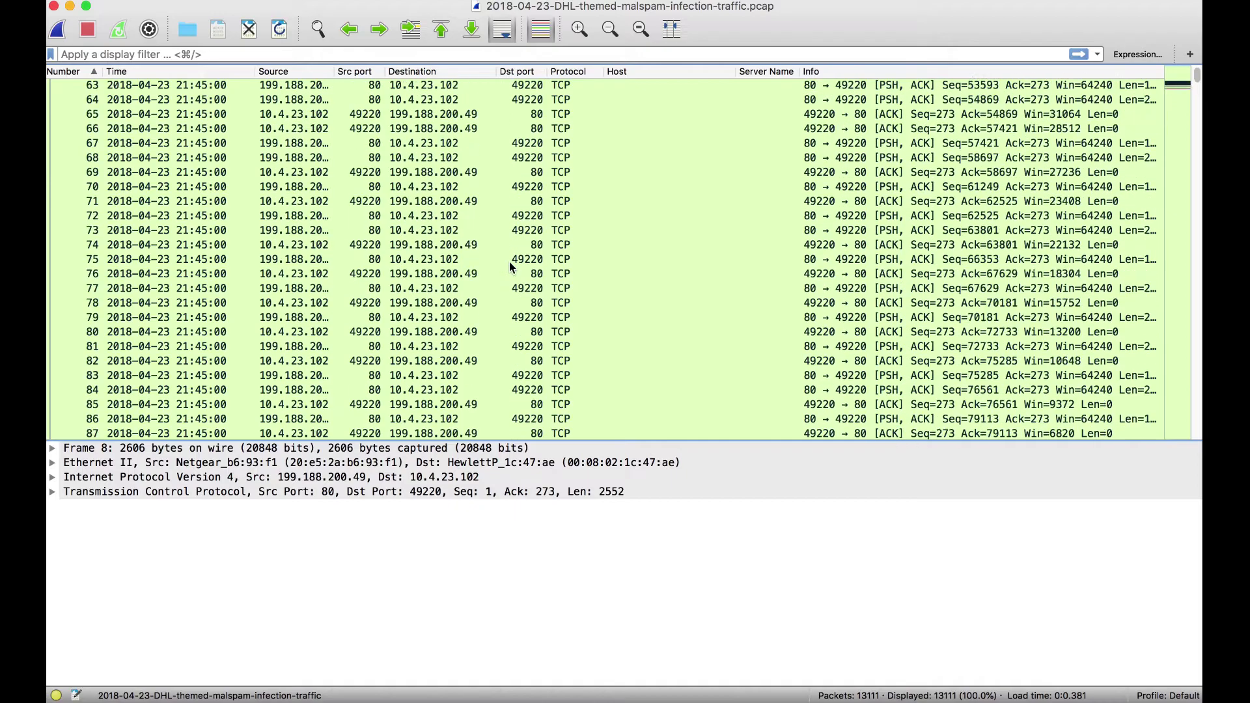
{"action": "scroll", "coordinate": [509, 262], "scroll_direction": "down", "scroll_amount": 20}
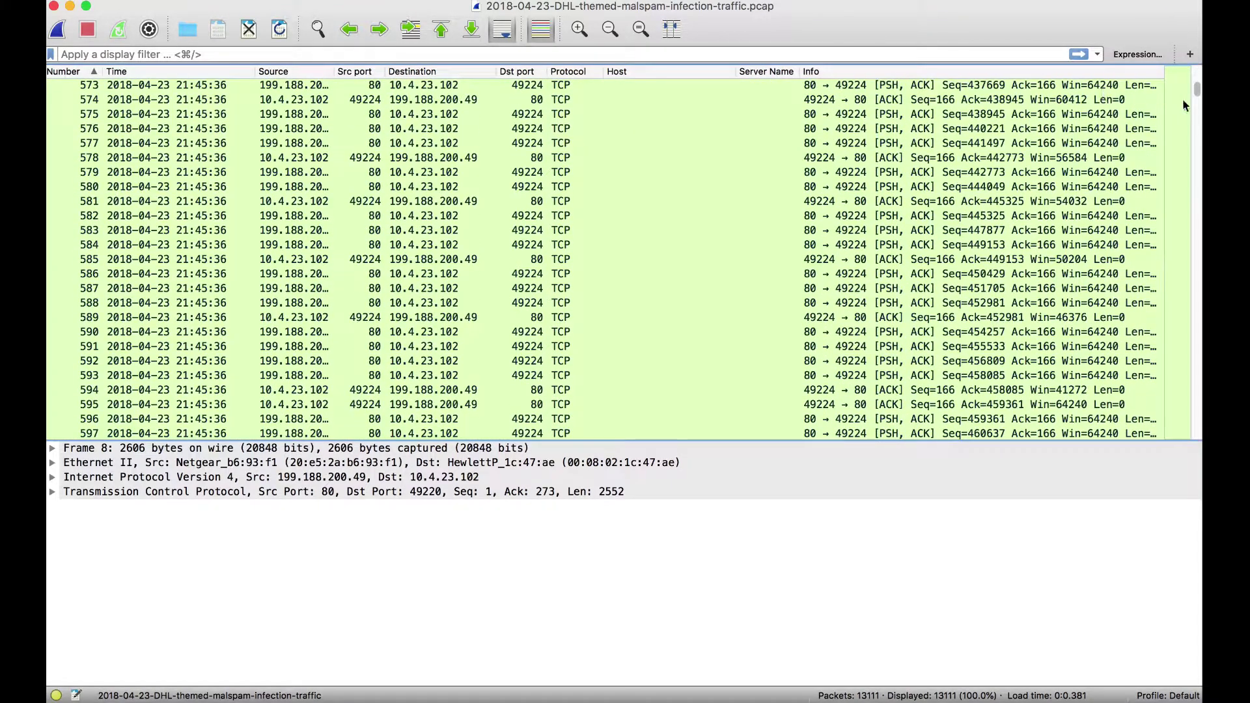
{"action": "left_click_drag", "start_coordinate": [1199, 96], "coordinate": [1196, 69]}
Apply the display filter dns to the infection traffic capture.
{"action": "left_click", "coordinate": [942, 48]}
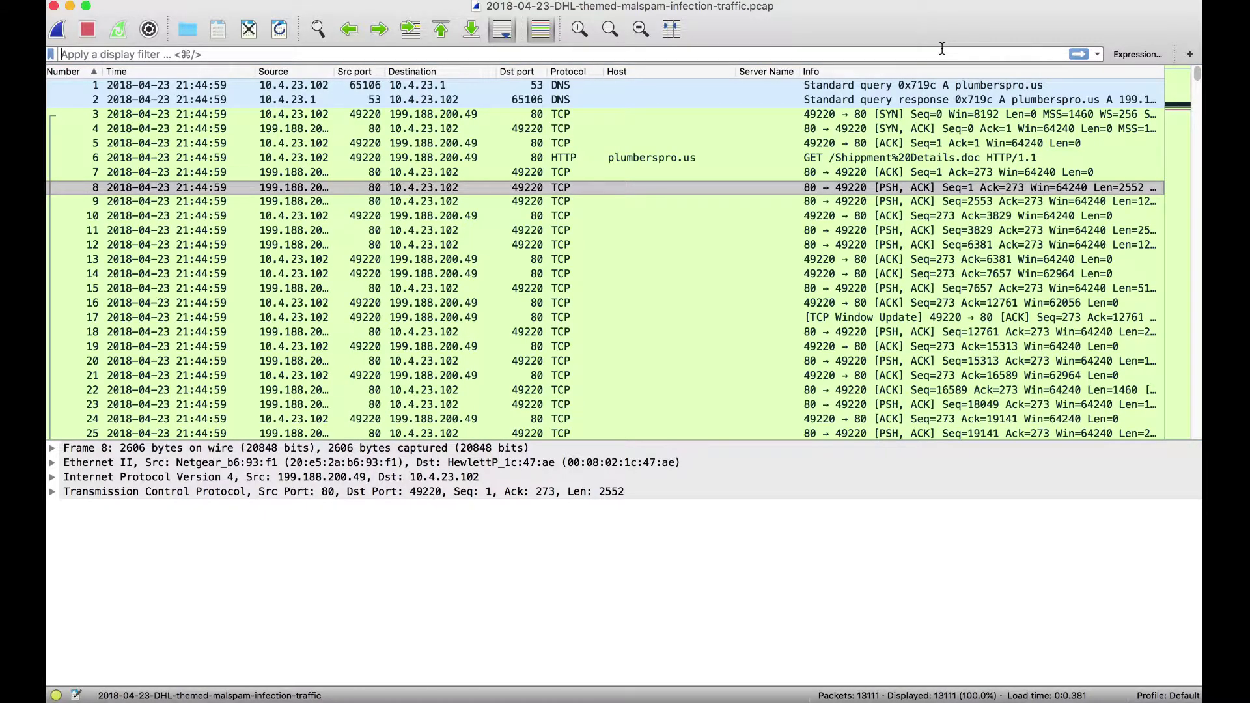
{"action": "type", "text": "dns"}
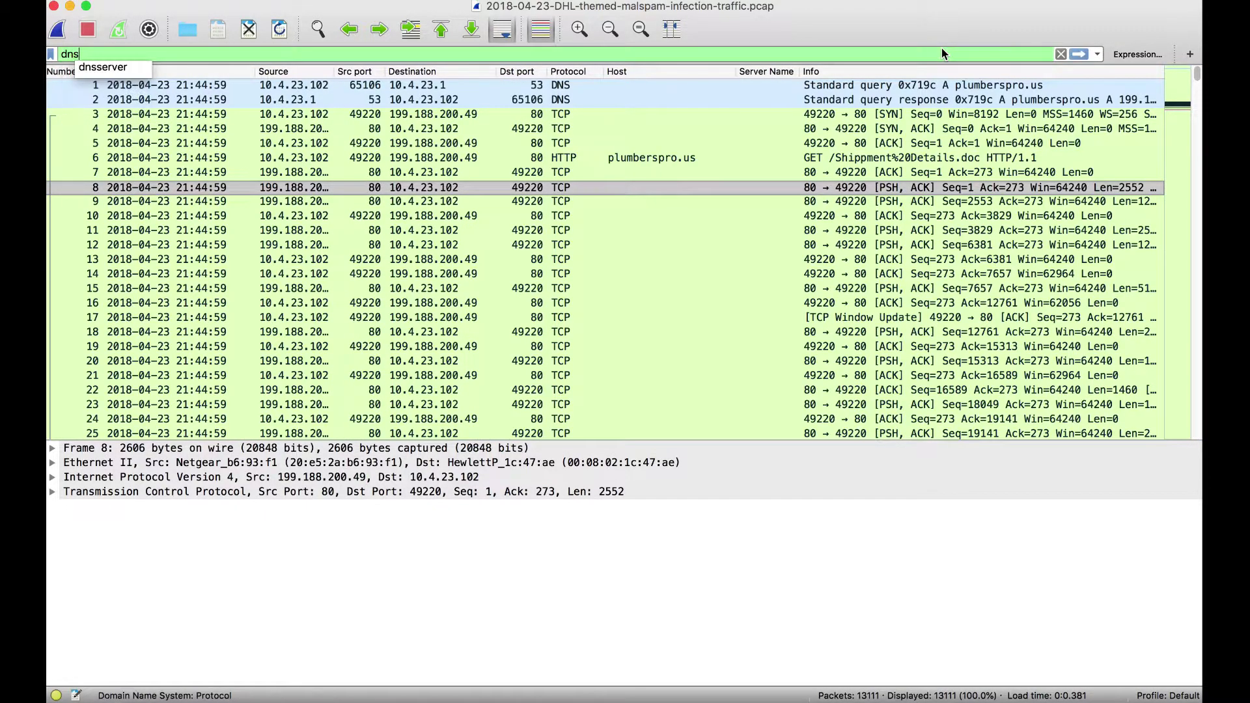
{"action": "key", "text": "Return"}
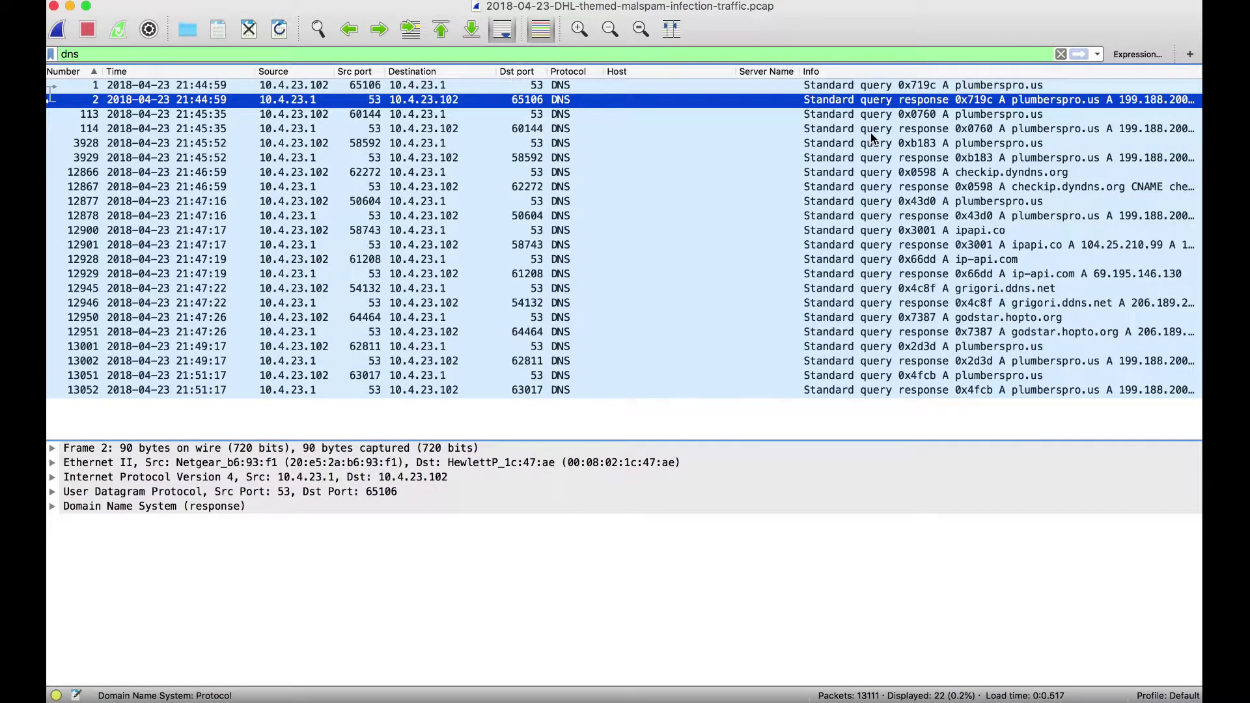
Examine the DNS queries for plumberspro.us, checkip.dyndns.org, ipapi.co, grigori.ddns.net and godstar.hopto.org.
{"action": "left_click", "coordinate": [959, 86]}
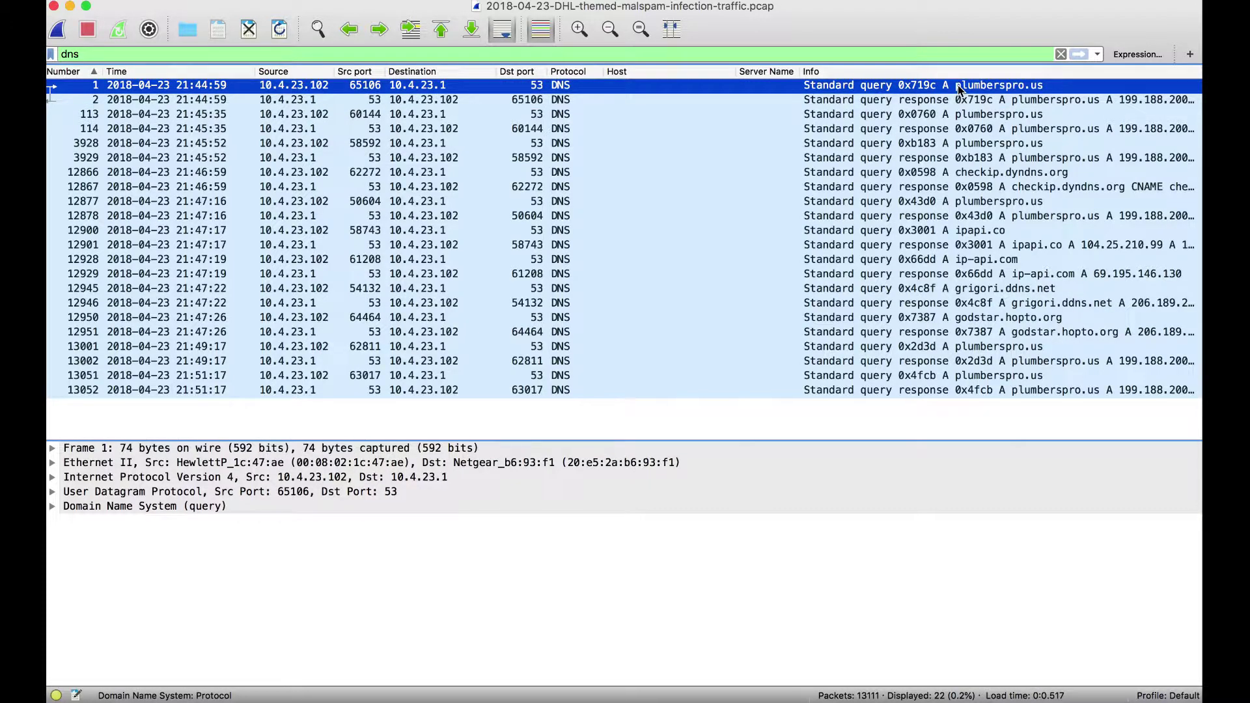
{"action": "left_click", "coordinate": [1003, 175]}
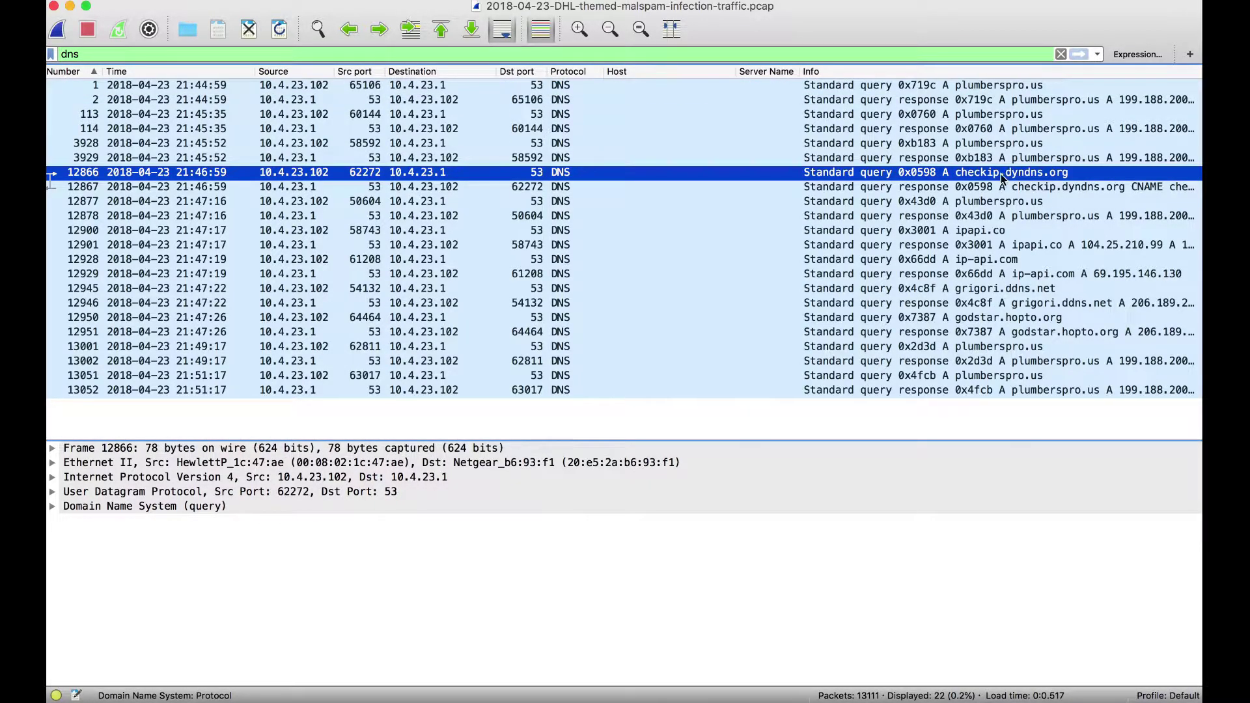
{"action": "left_click", "coordinate": [995, 232]}
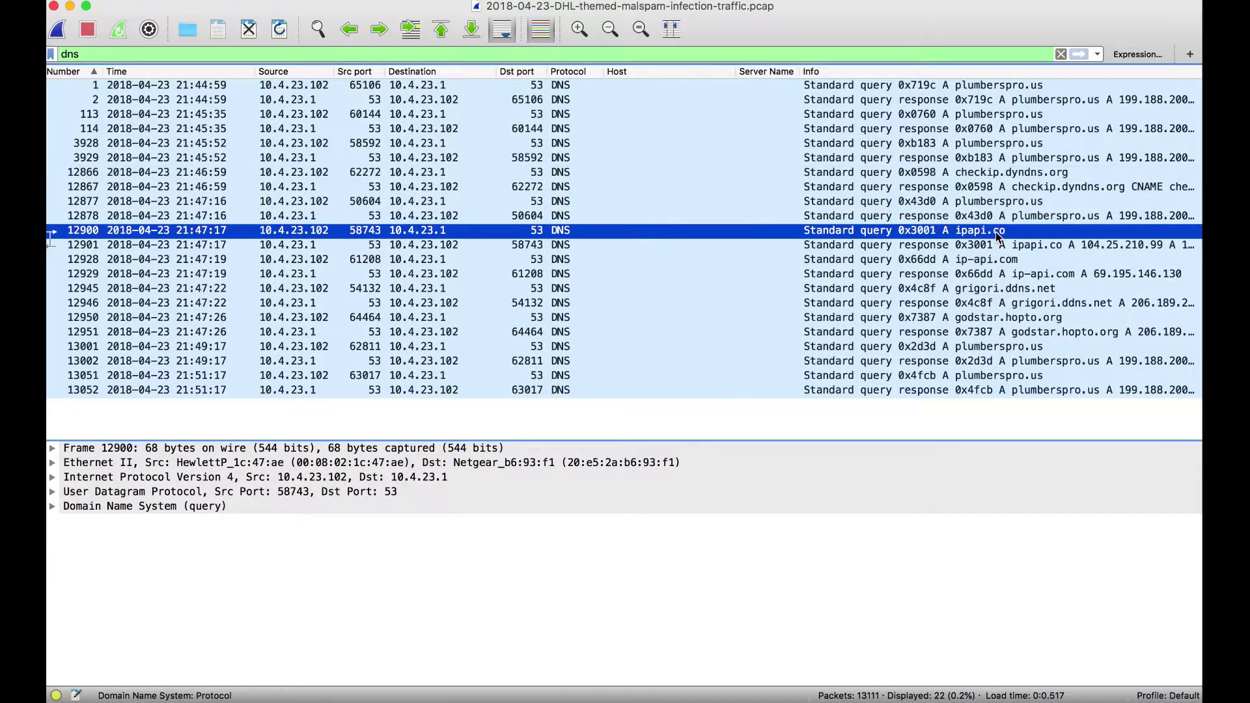
{"action": "left_click", "coordinate": [995, 289]}
{"action": "left_click", "coordinate": [1002, 319]}
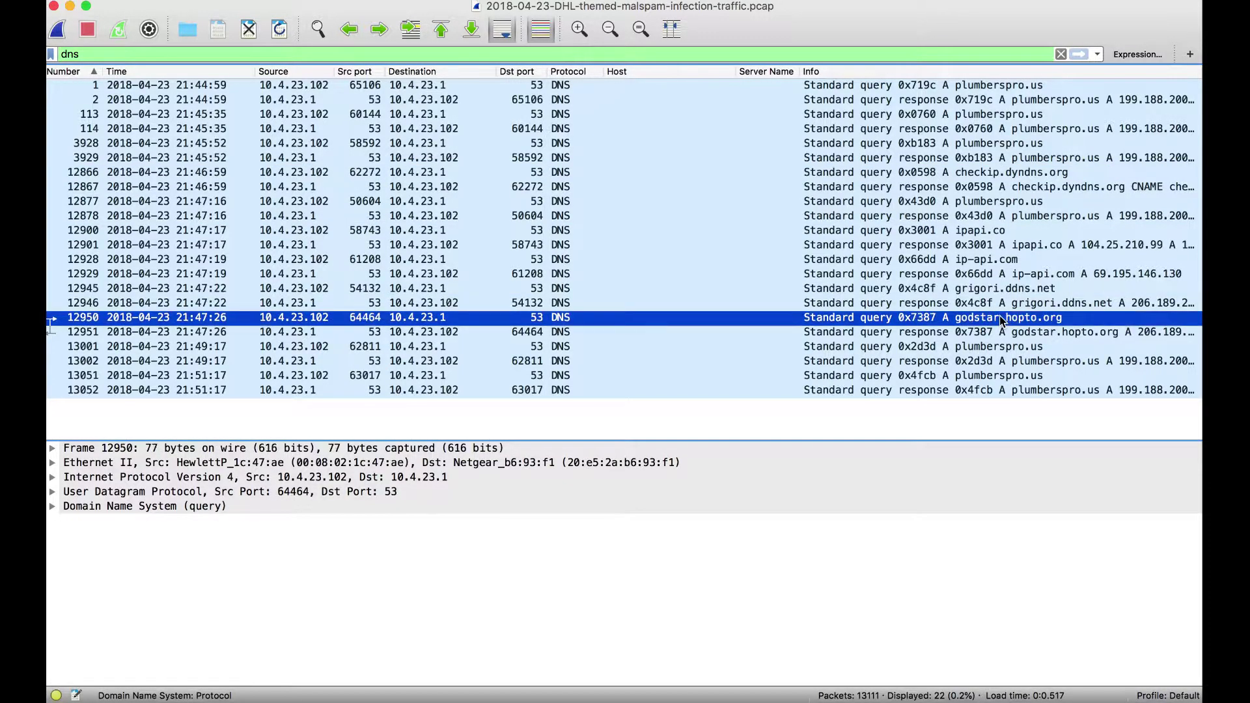
Extend the display filter to dns or http and apply it.
{"action": "left_click", "coordinate": [615, 54]}
{"action": "type", "text": "or "}
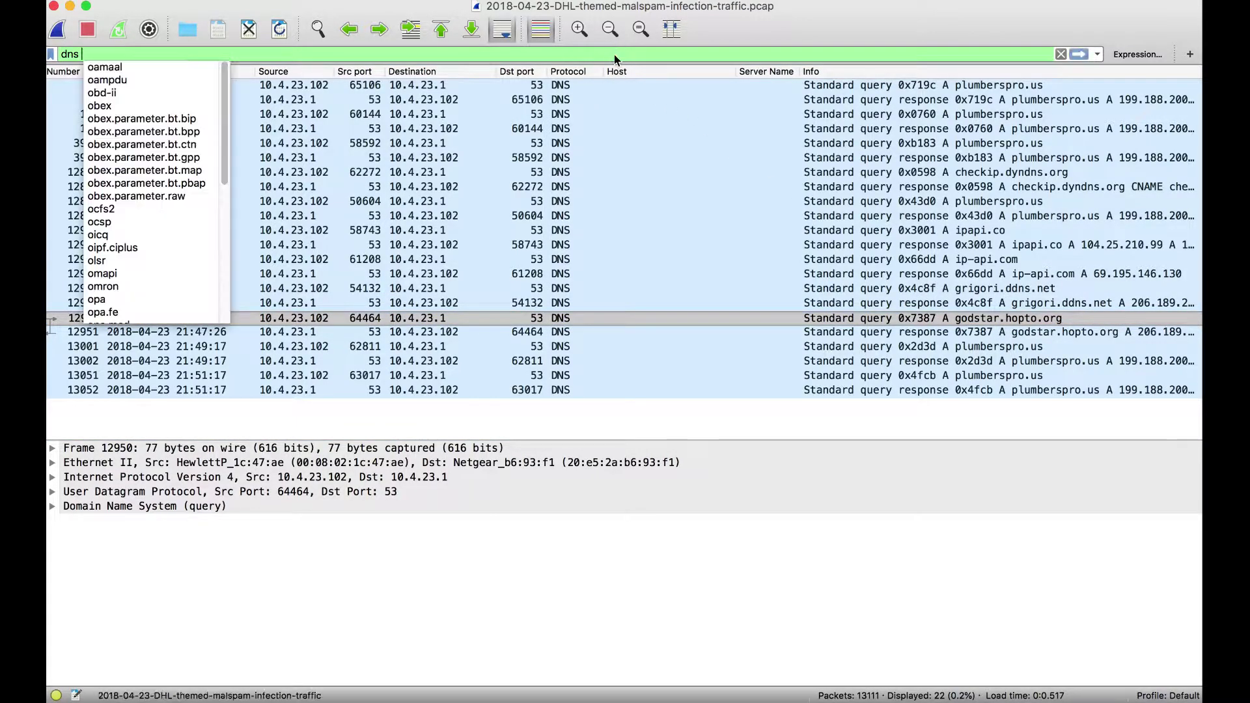
{"action": "type", "text": "http"}
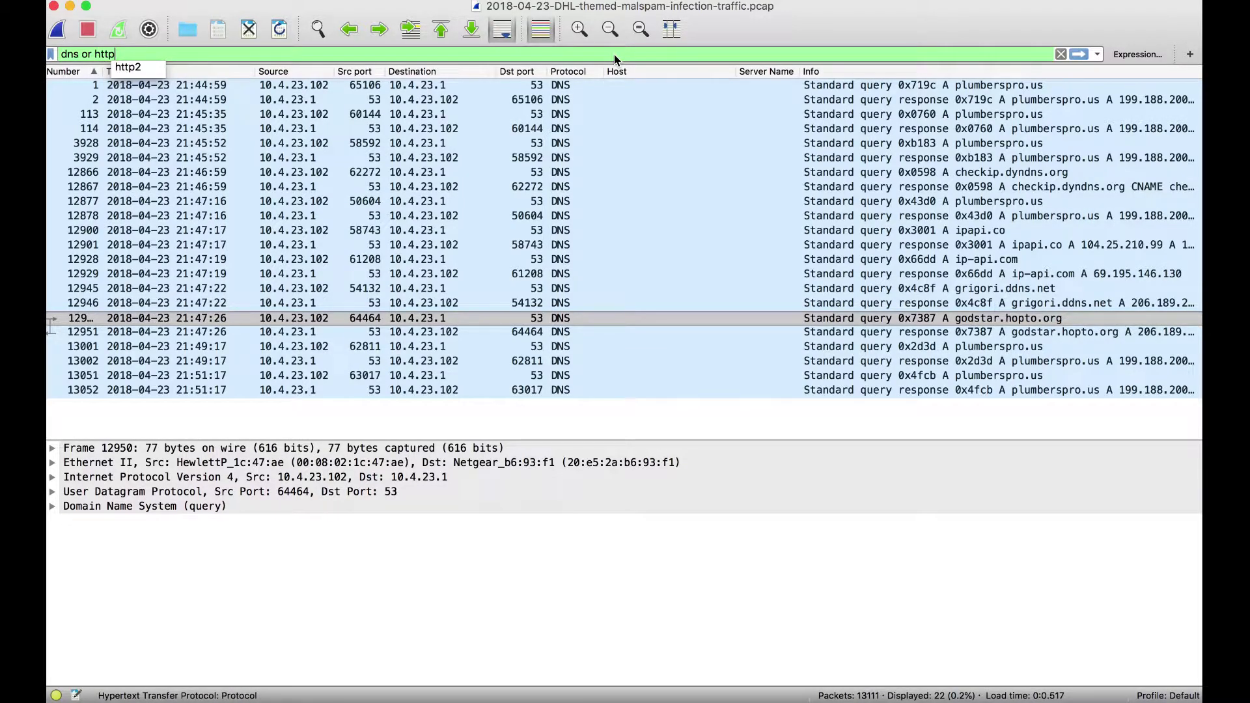
{"action": "key", "text": "Return"}
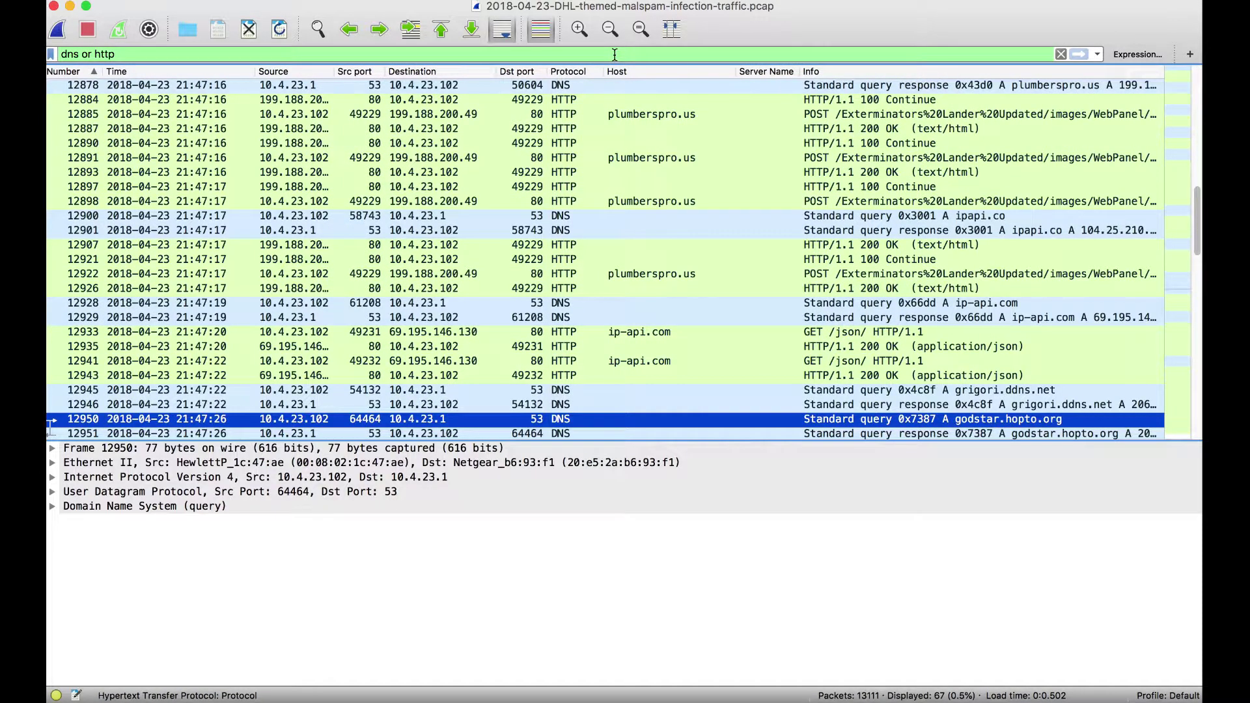
Examine the HTTP traffic with plumberspro.us: the Word document request and response, both good.exe requests and the first WebPanel POST request.
{"action": "scroll", "coordinate": [647, 190], "scroll_direction": "up", "scroll_amount": 6}
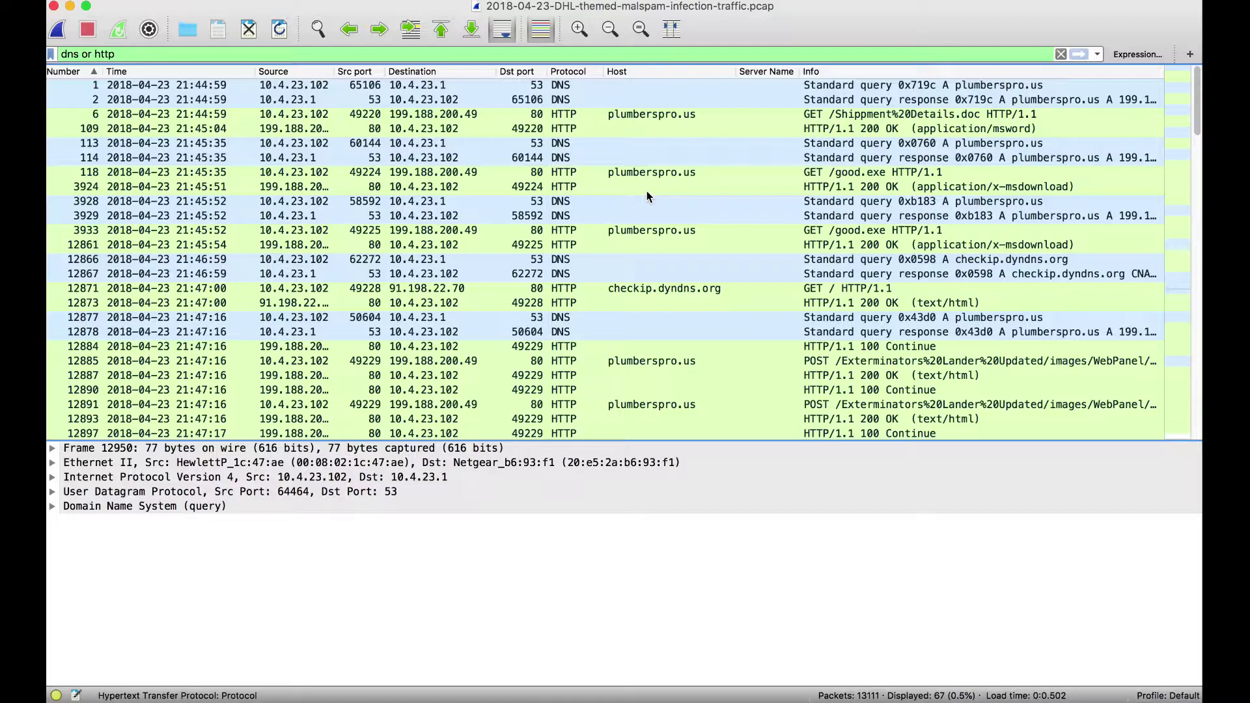
{"action": "left_click", "coordinate": [815, 115]}
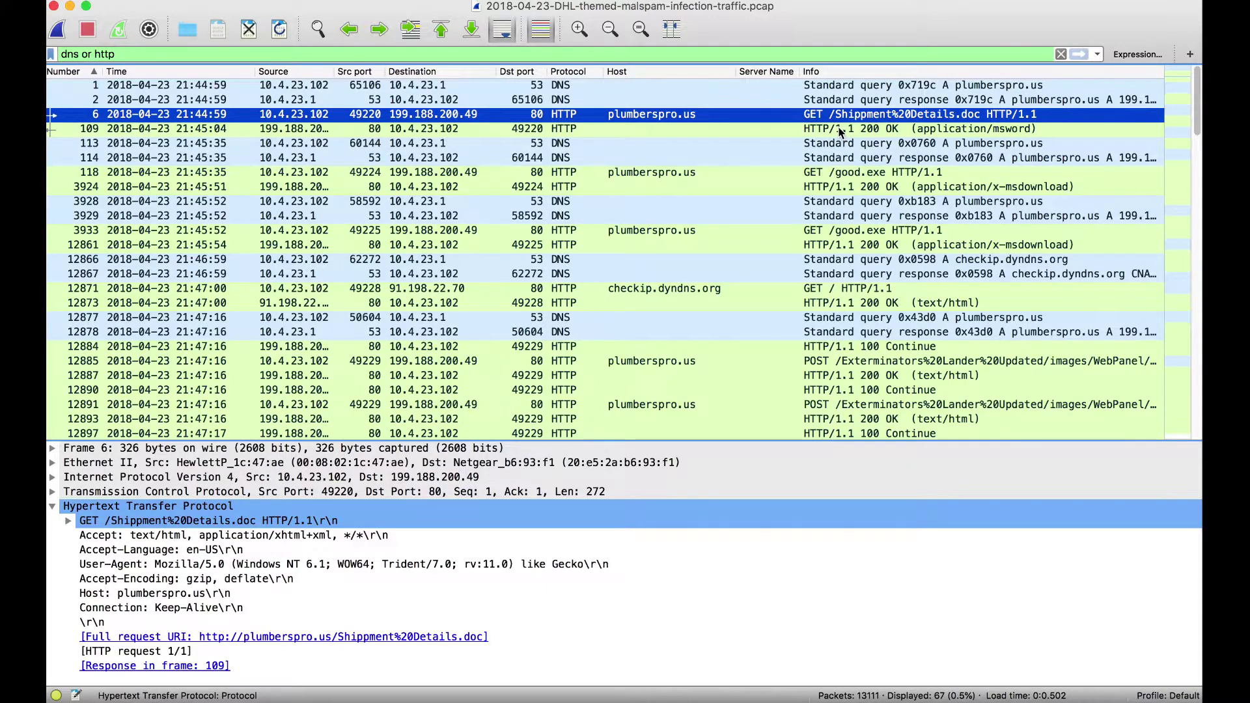
{"action": "left_click", "coordinate": [839, 128]}
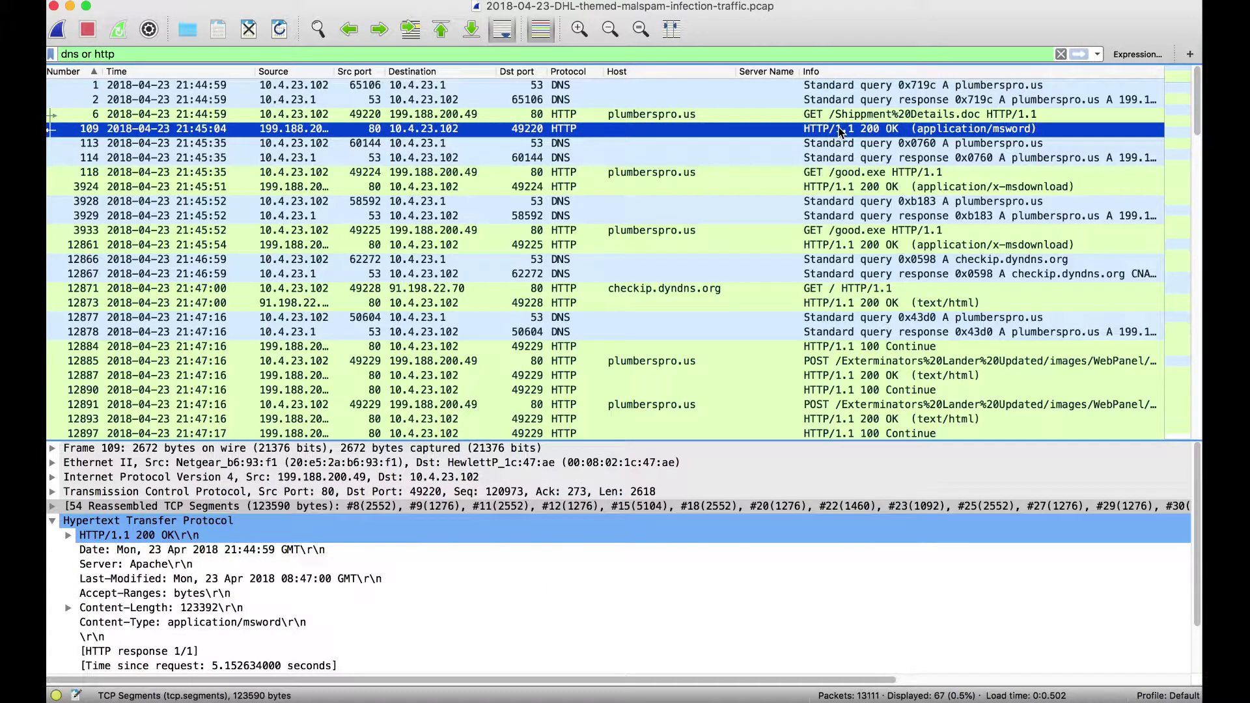
{"action": "left_click", "coordinate": [839, 172]}
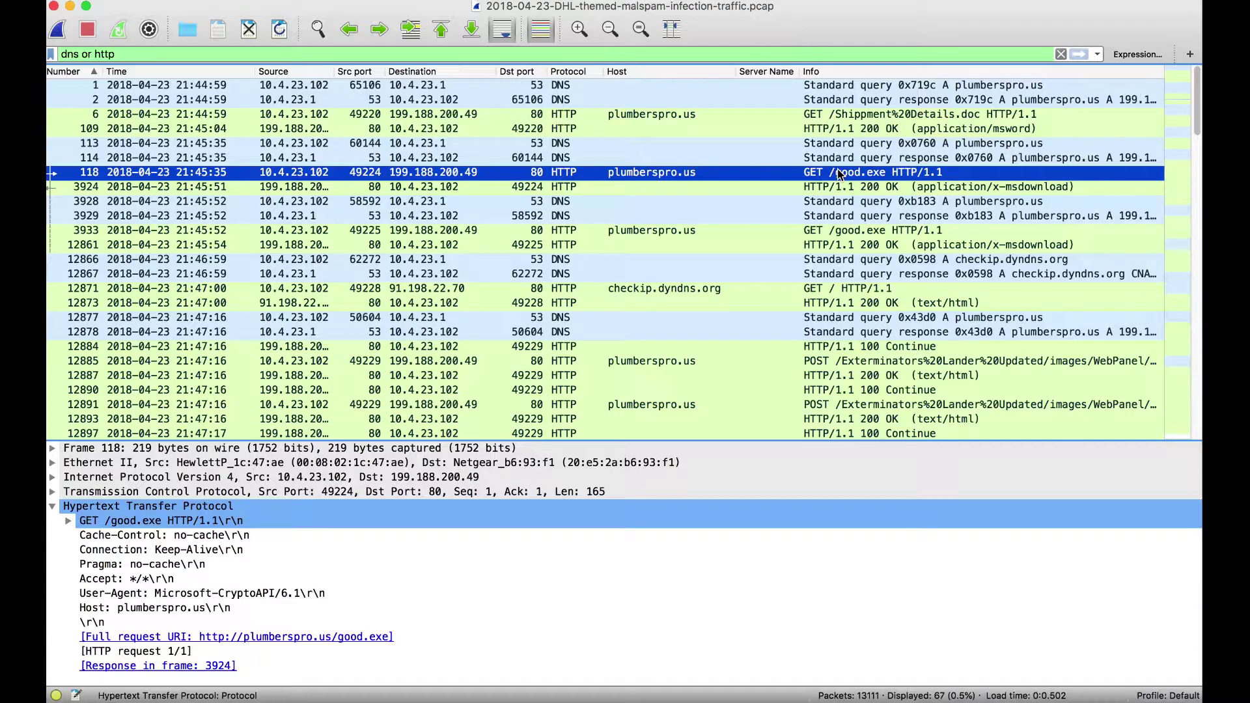
{"action": "left_click", "coordinate": [847, 230]}
{"action": "scroll", "coordinate": [847, 231], "scroll_direction": "down", "scroll_amount": 2}
{"action": "scroll", "coordinate": [847, 234], "scroll_direction": "down", "scroll_amount": 3}
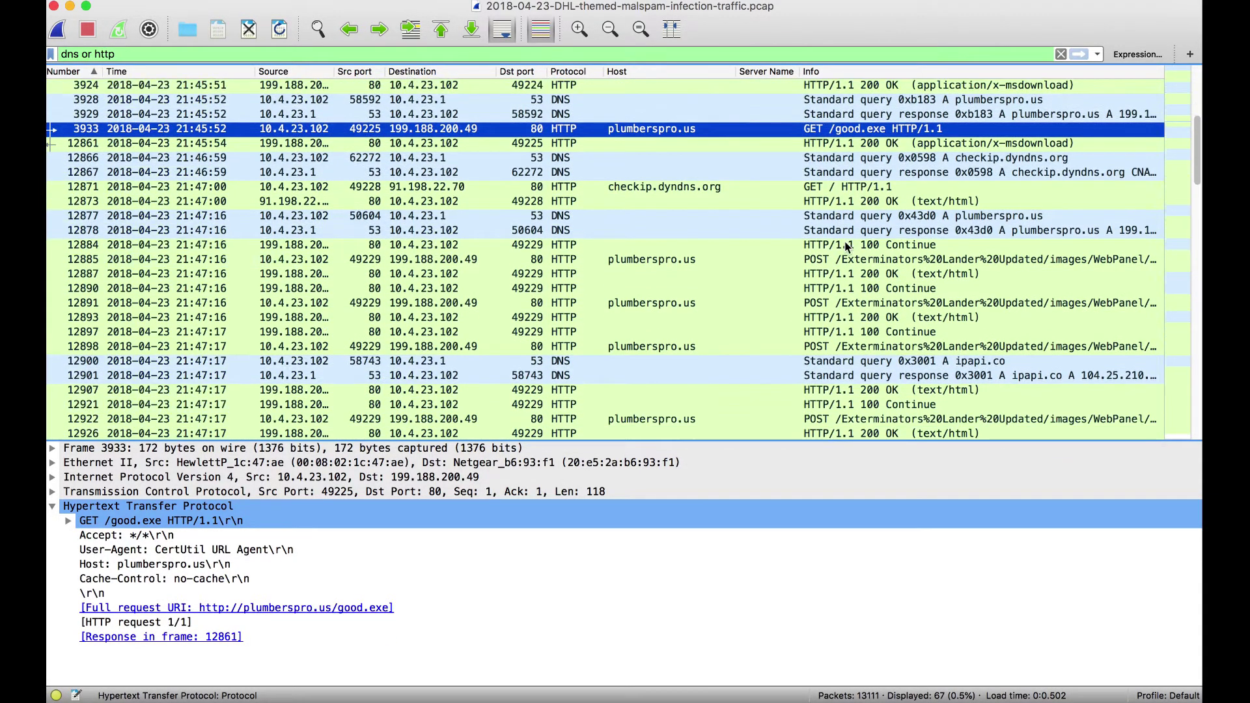
{"action": "left_click", "coordinate": [863, 219]}
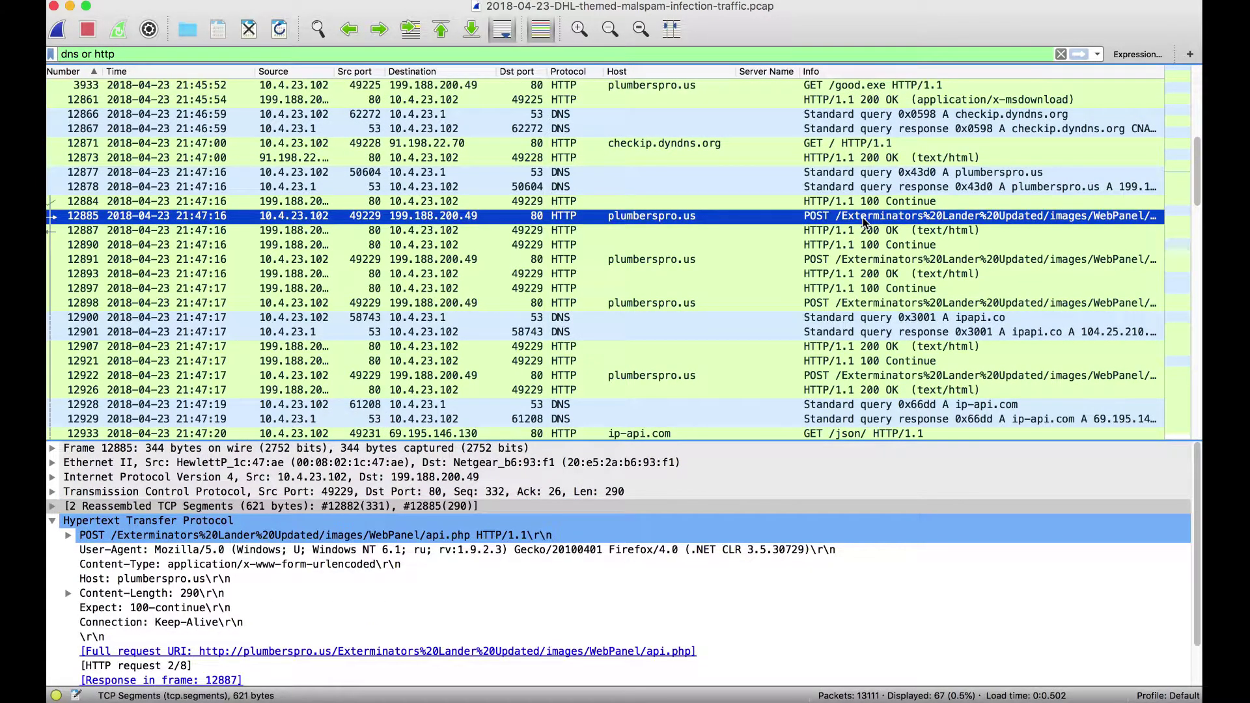
Examine the remaining DNS and HTTP packets after the first WebPanel POST request, through to the end of the filtered list.
{"action": "scroll", "coordinate": [865, 228], "scroll_direction": "down", "scroll_amount": 2}
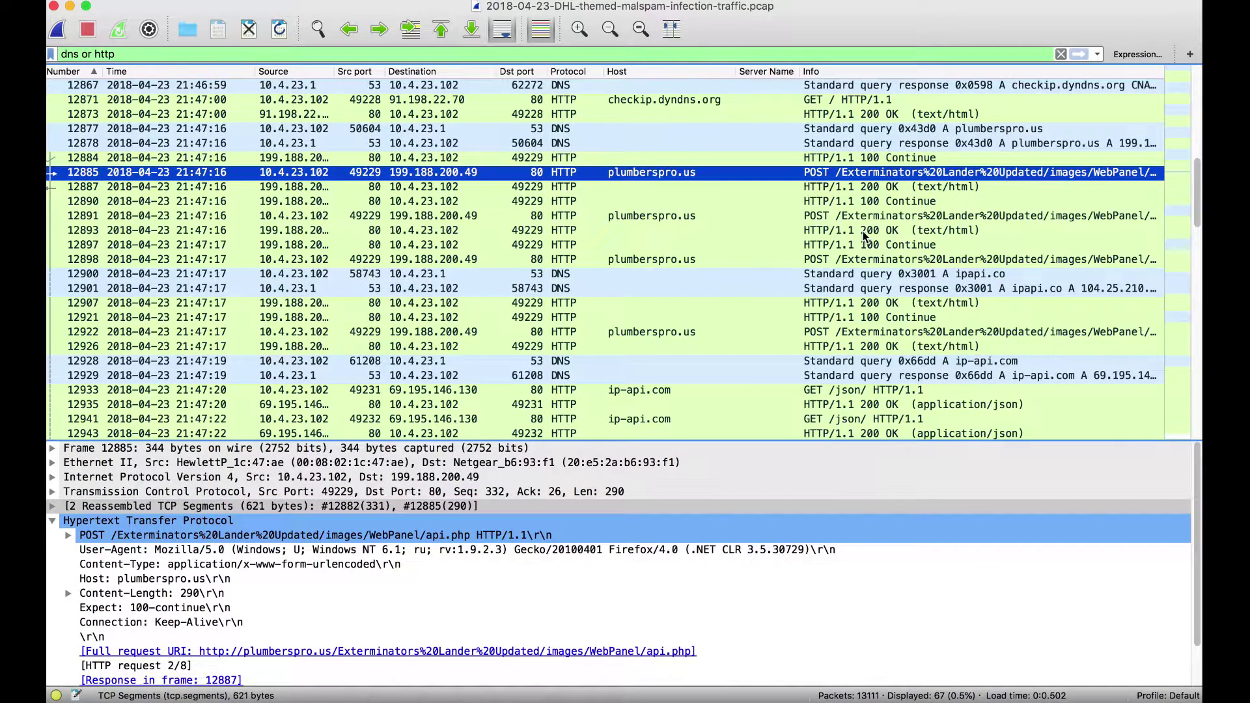
{"action": "scroll", "coordinate": [864, 237], "scroll_direction": "down", "scroll_amount": 10}
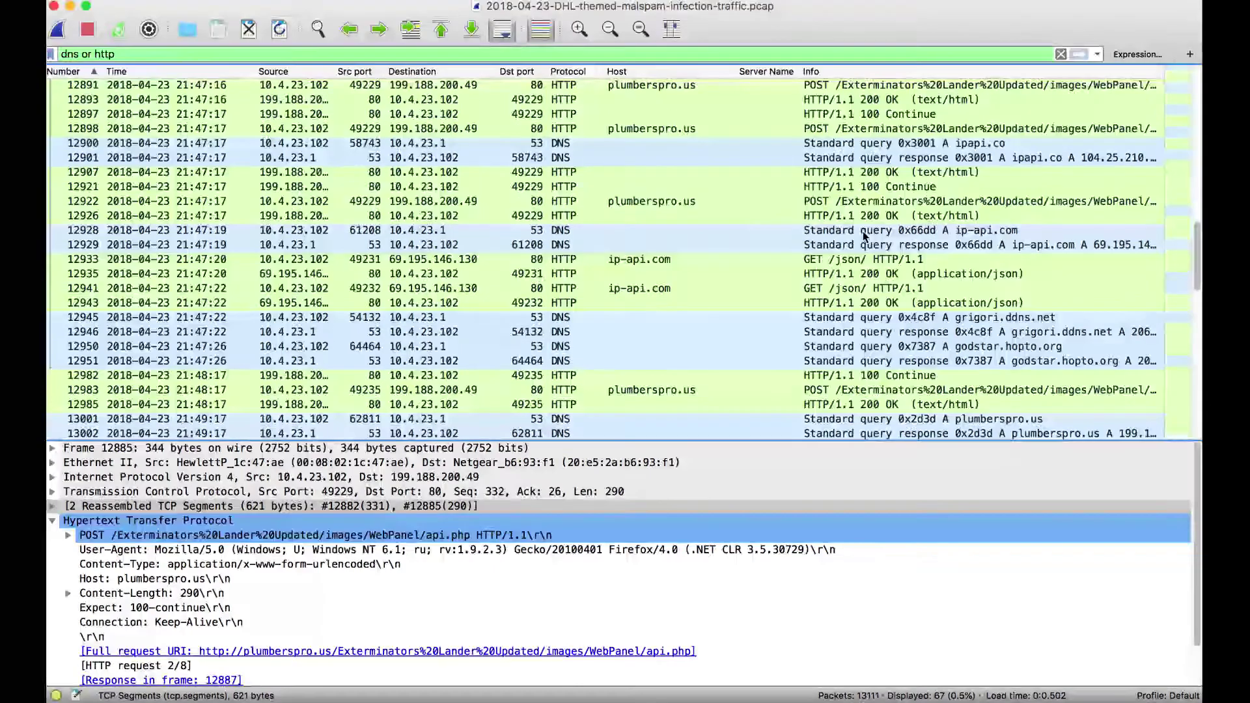
{"action": "scroll", "coordinate": [864, 239], "scroll_direction": "down", "scroll_amount": 5}
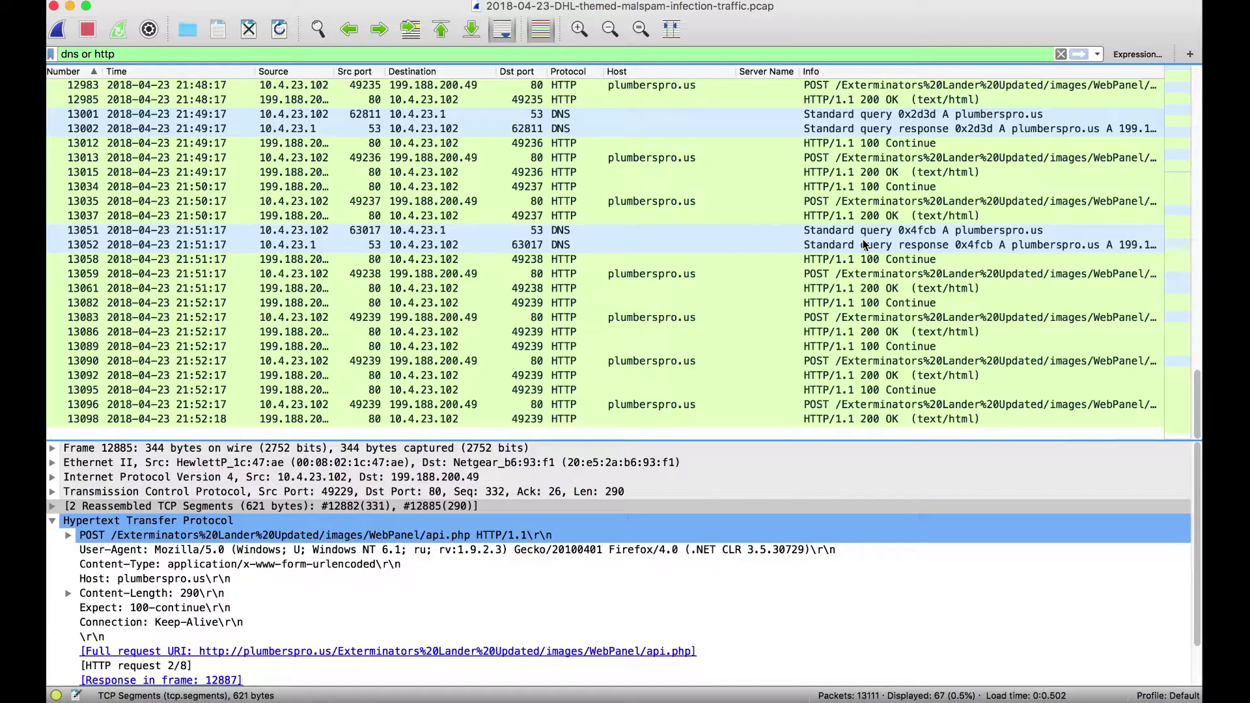
Switch to the browser and highlight the http.request filter in the Securityinbits Wireshark filter table.
{"action": "key", "text": "super+Tab"}
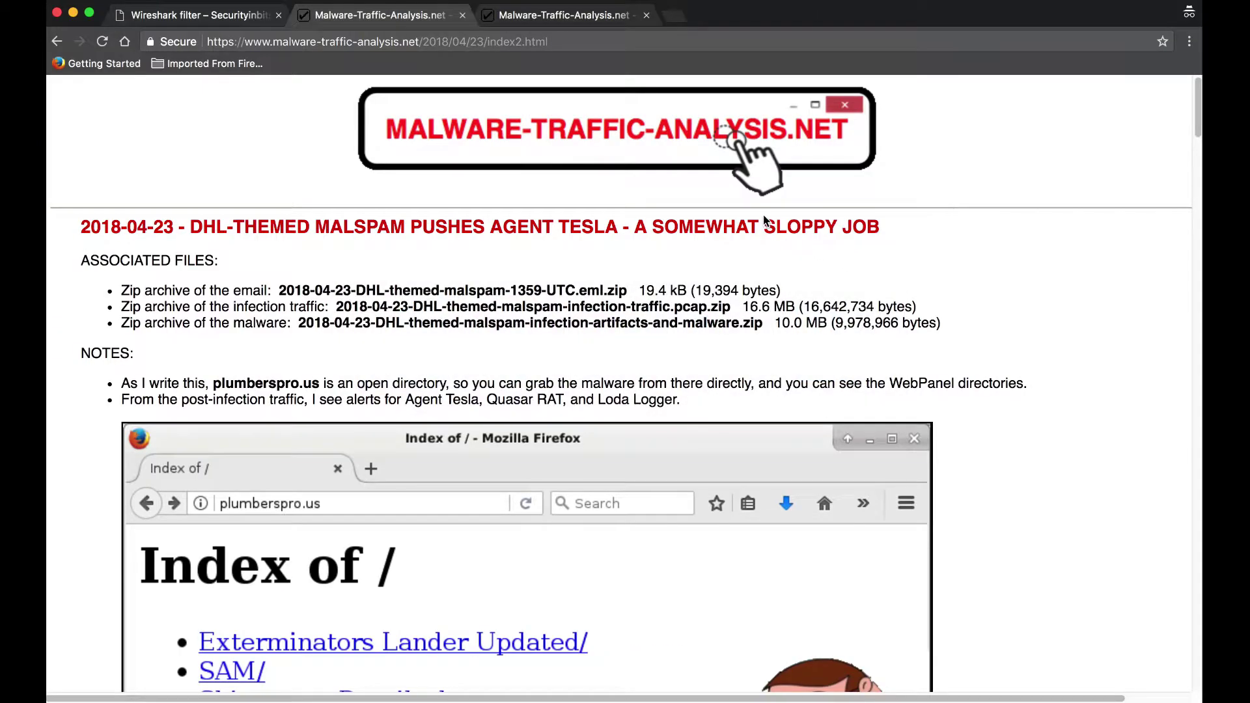
{"action": "left_click", "coordinate": [222, 13]}
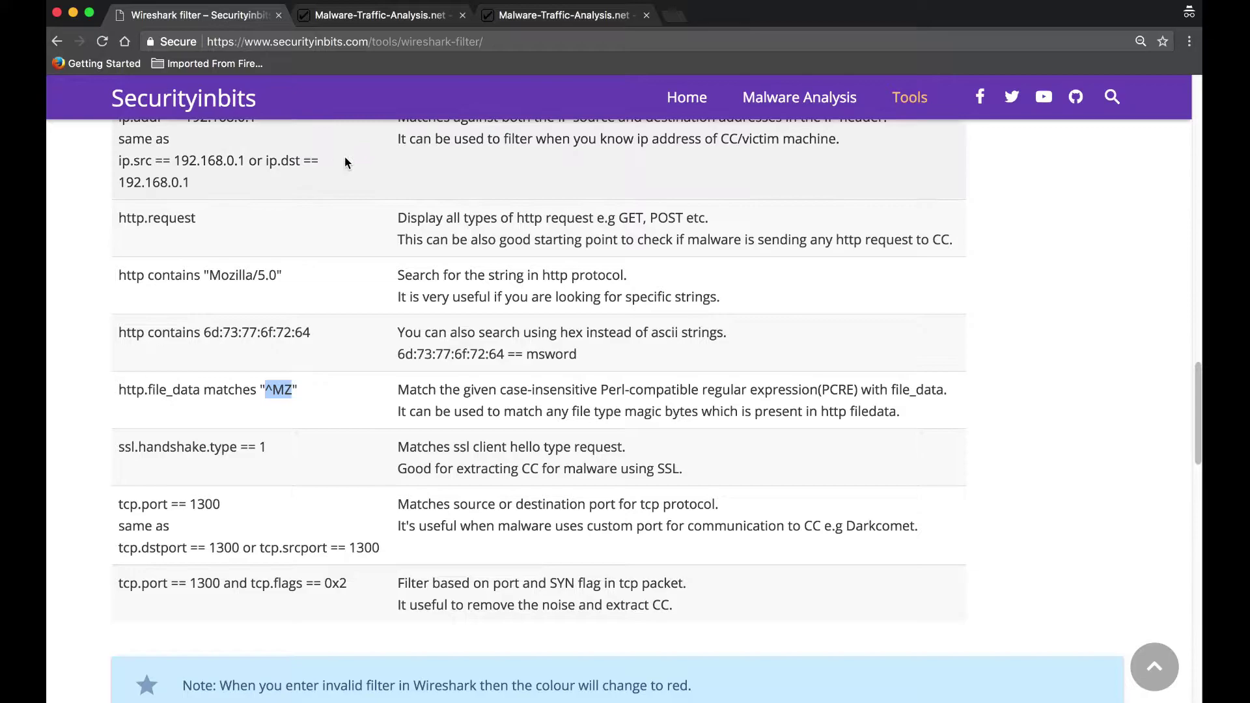
{"action": "scroll", "coordinate": [358, 287], "scroll_direction": "up", "scroll_amount": 2}
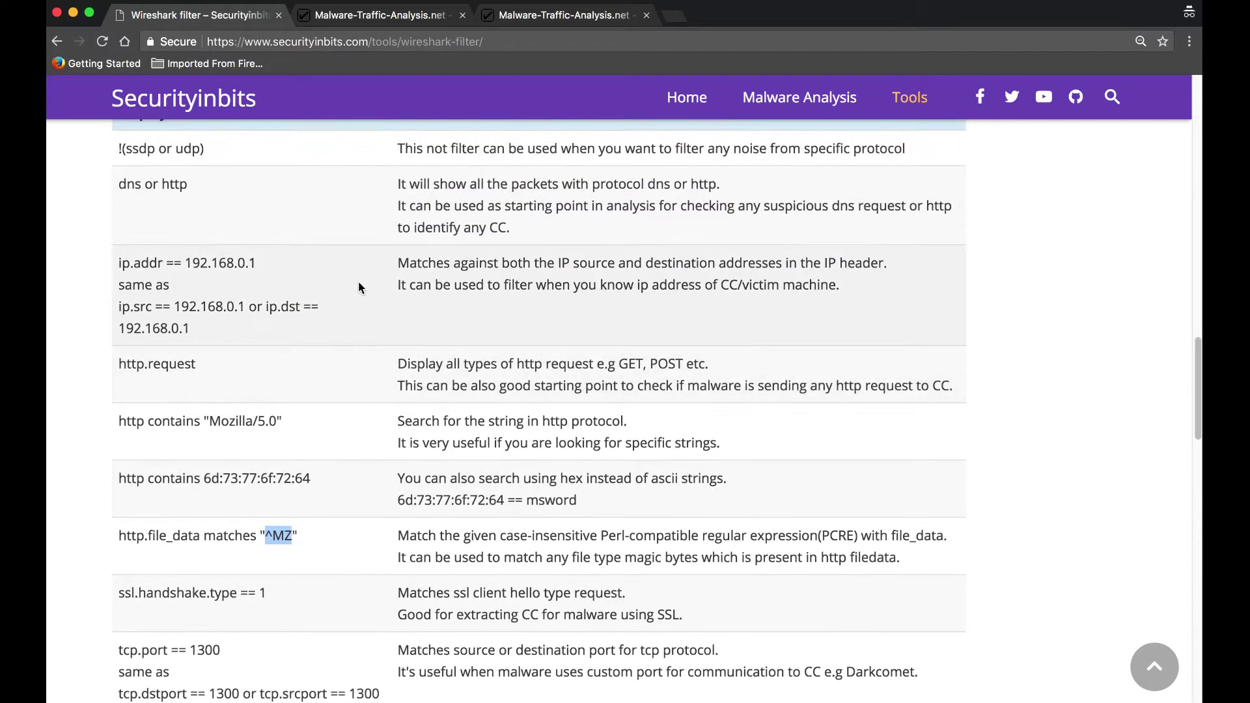
{"action": "left_click_drag", "start_coordinate": [201, 365], "coordinate": [119, 369]}
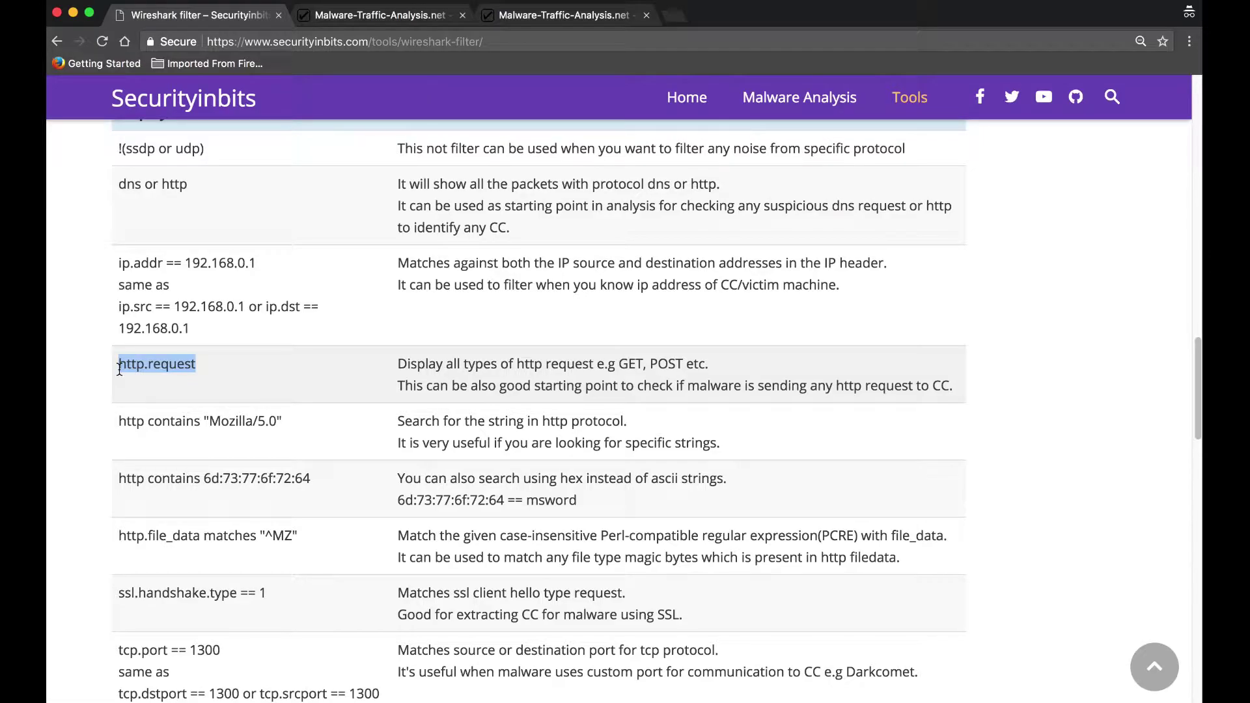
Switch back to Wireshark and replace the display filter with http.request, applying it to the capture.
{"action": "key", "text": "super+Tab"}
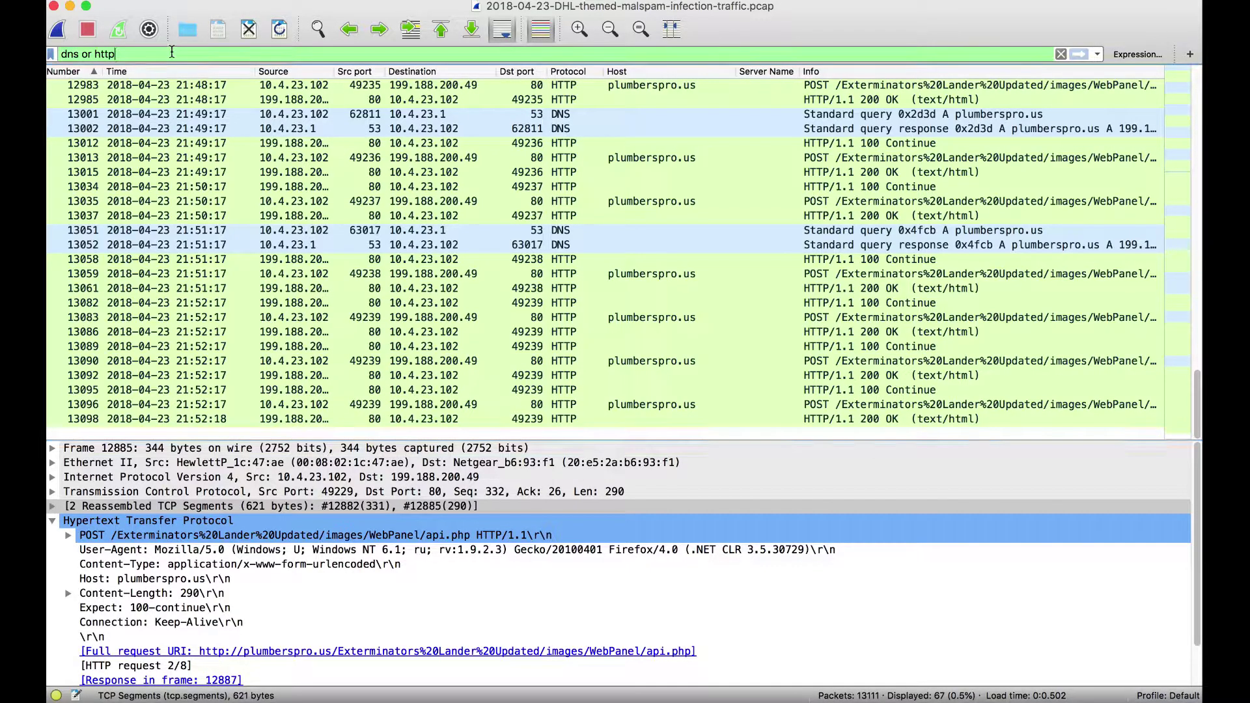
{"action": "triple_click", "coordinate": [172, 51]}
{"action": "key", "text": "BackSpace"}
{"action": "type", "text": "http.request"}
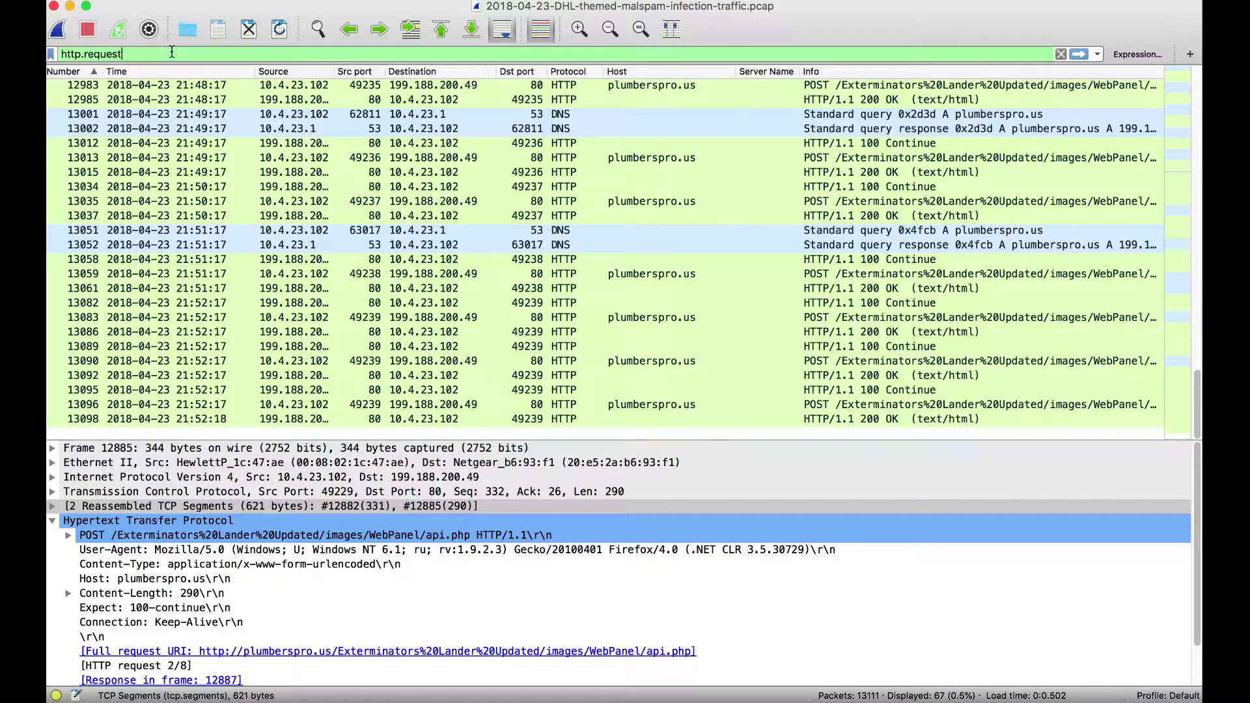
{"action": "key", "text": "Return"}
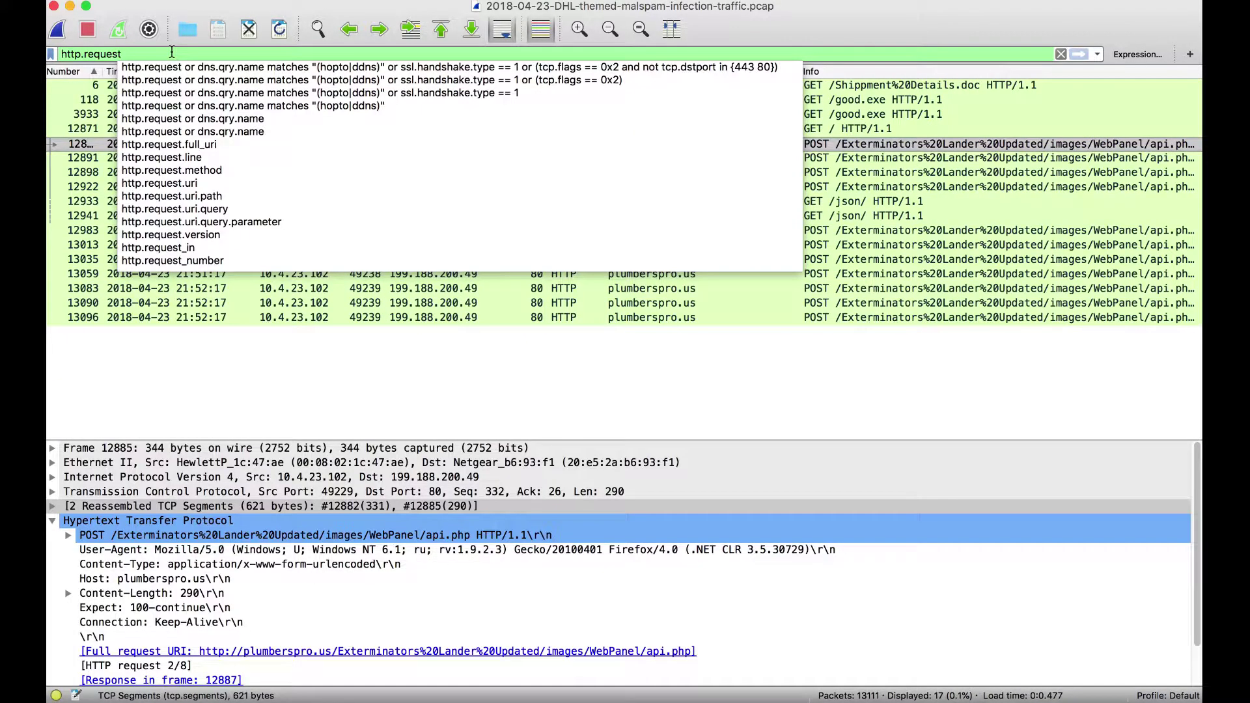
{"action": "key", "text": "Escape"}
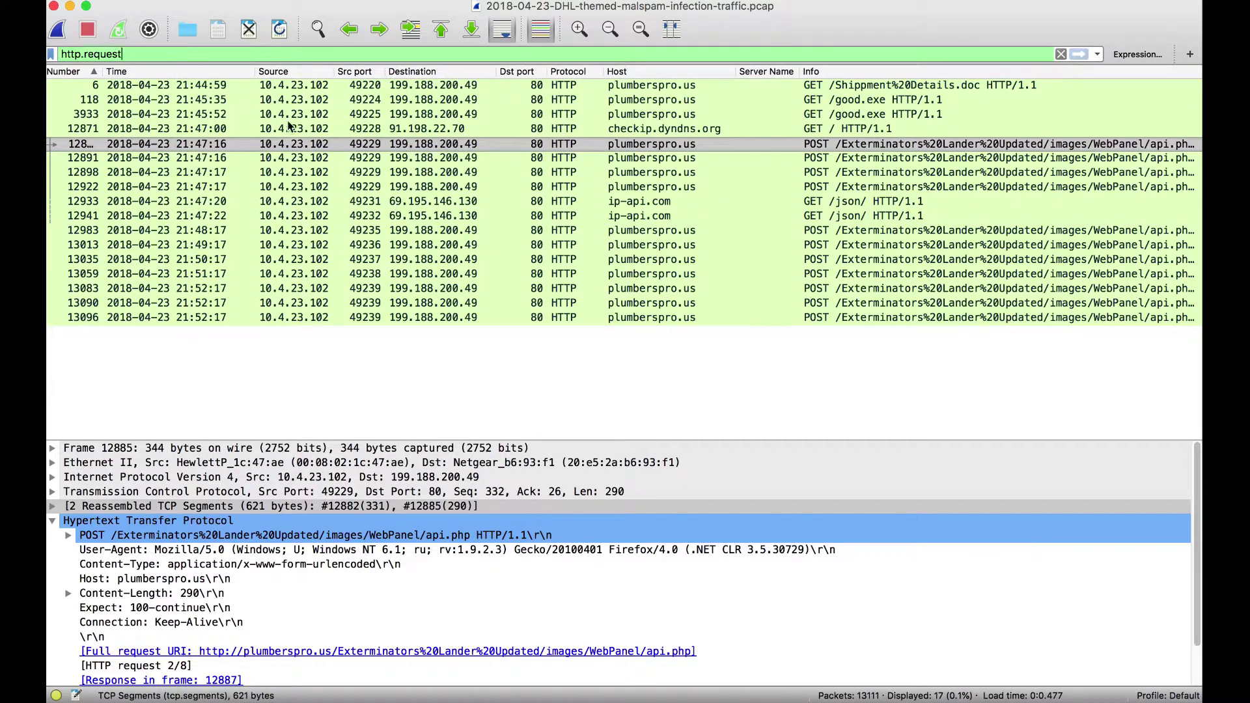
Examine the GET requests to checkip.dyndns.org, for the Shippment Details.doc file, and to ip-api.com.
{"action": "left_click", "coordinate": [374, 128]}
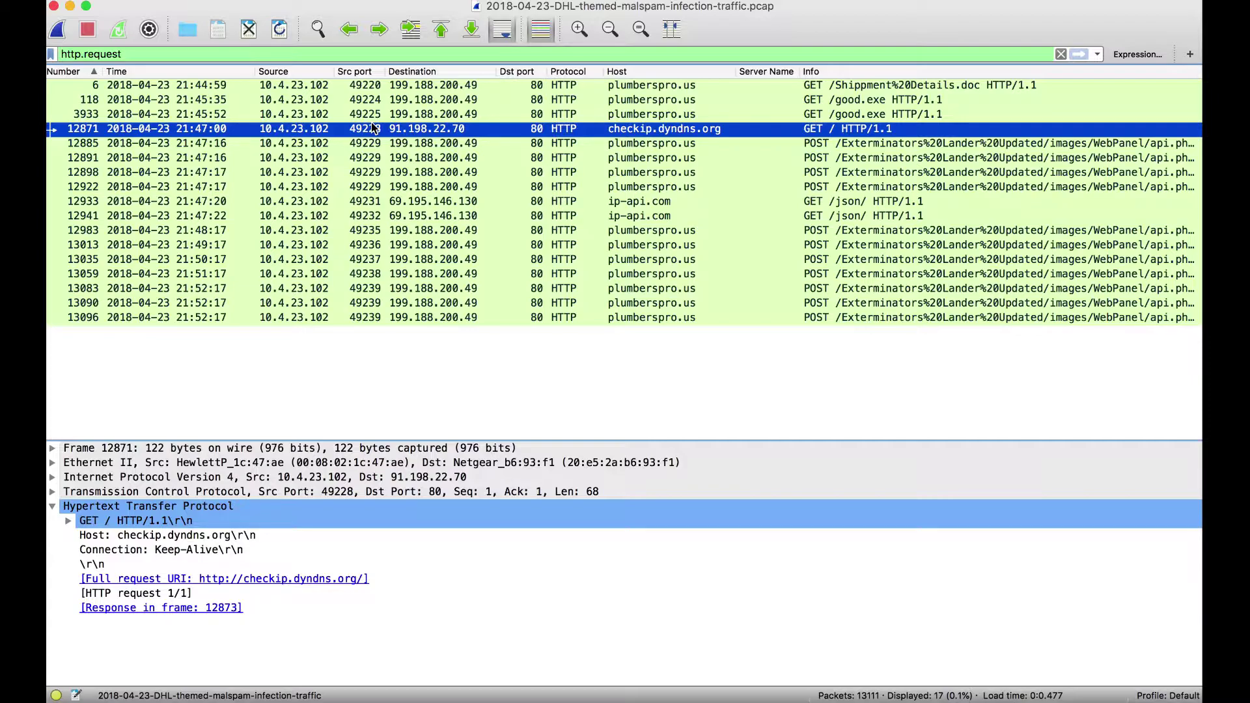
{"action": "left_click", "coordinate": [818, 89]}
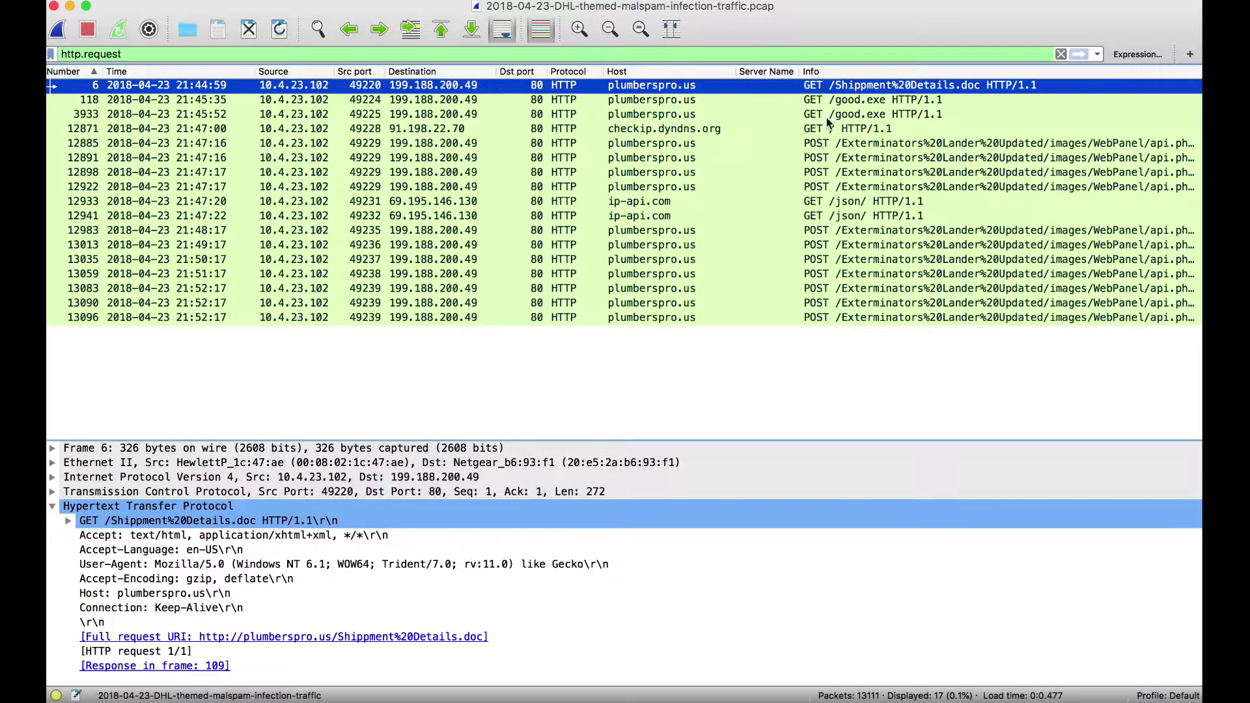
{"action": "left_click", "coordinate": [826, 204]}
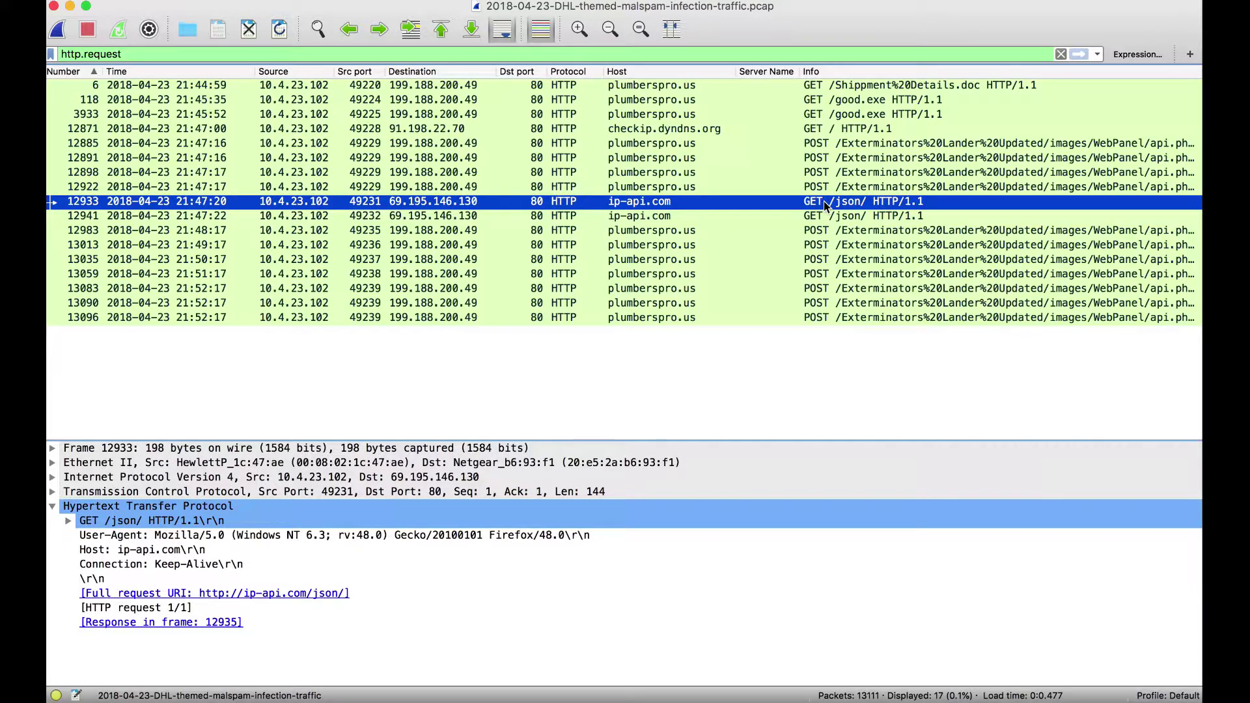
Follow the TCP stream of the first ip-api.com GET /json/ request, read the conversation, and close it.
{"action": "right_click", "coordinate": [823, 202]}
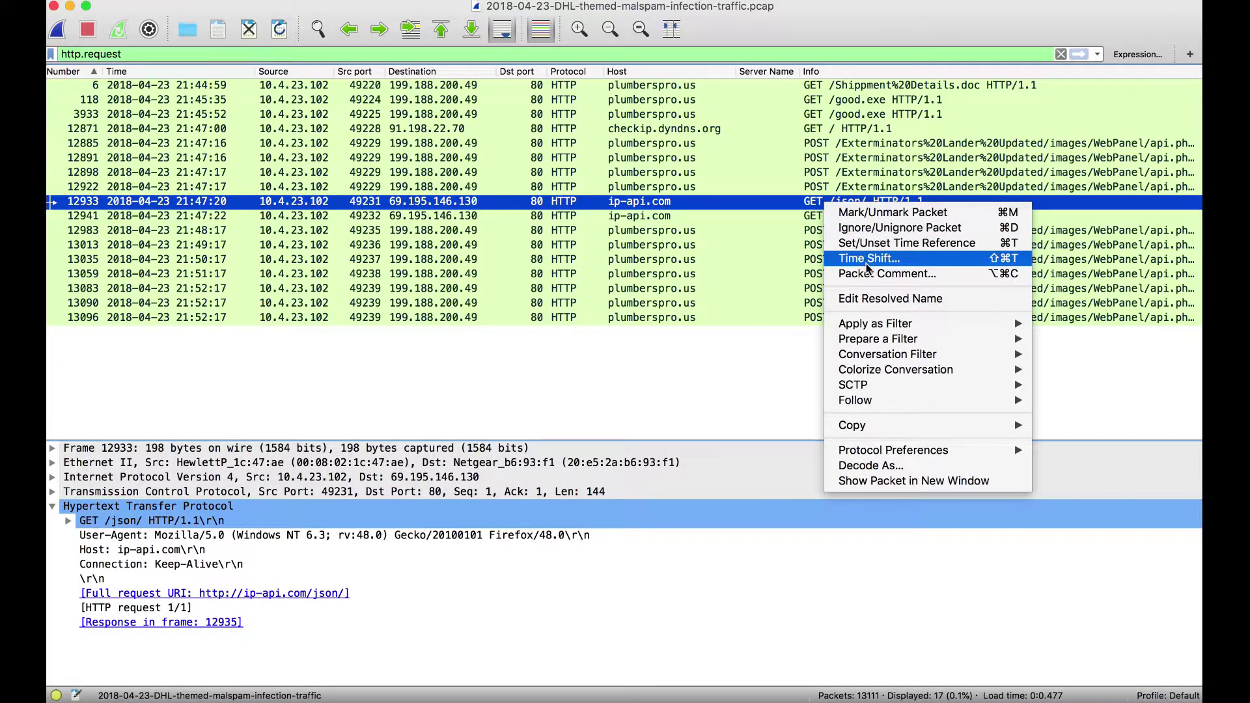
{"action": "mouse_move", "coordinate": [896, 401]}
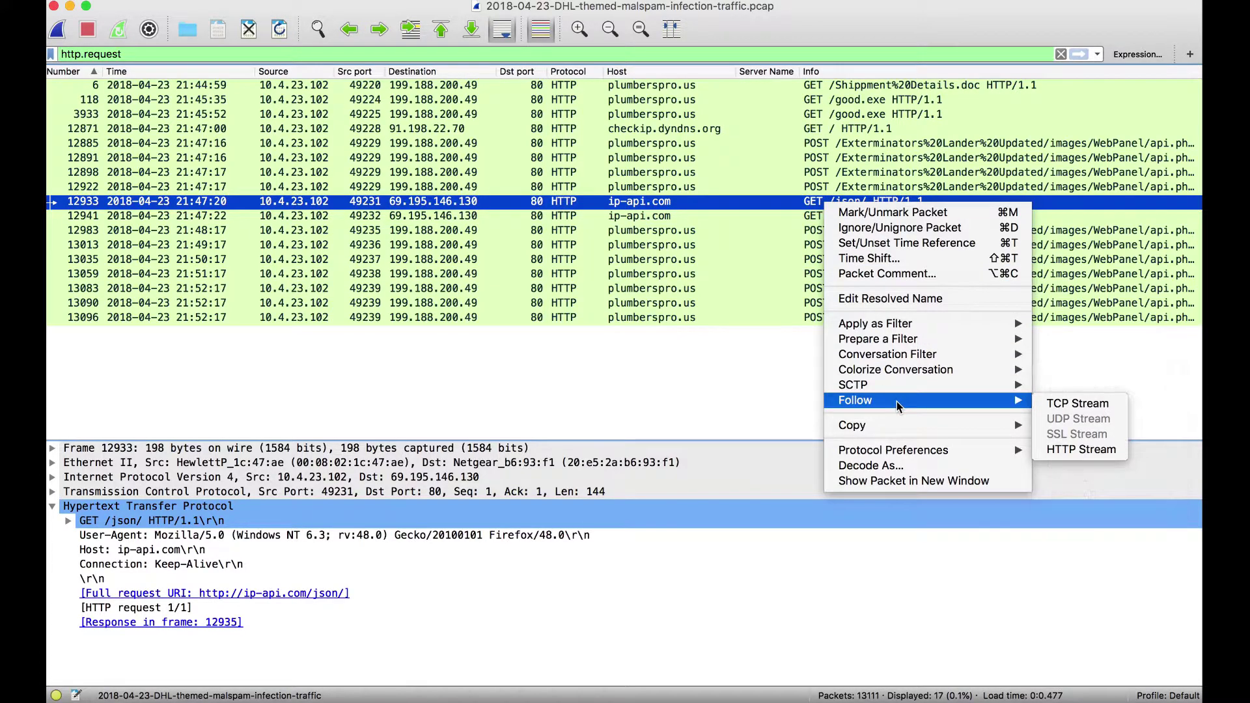
{"action": "left_click", "coordinate": [1060, 406]}
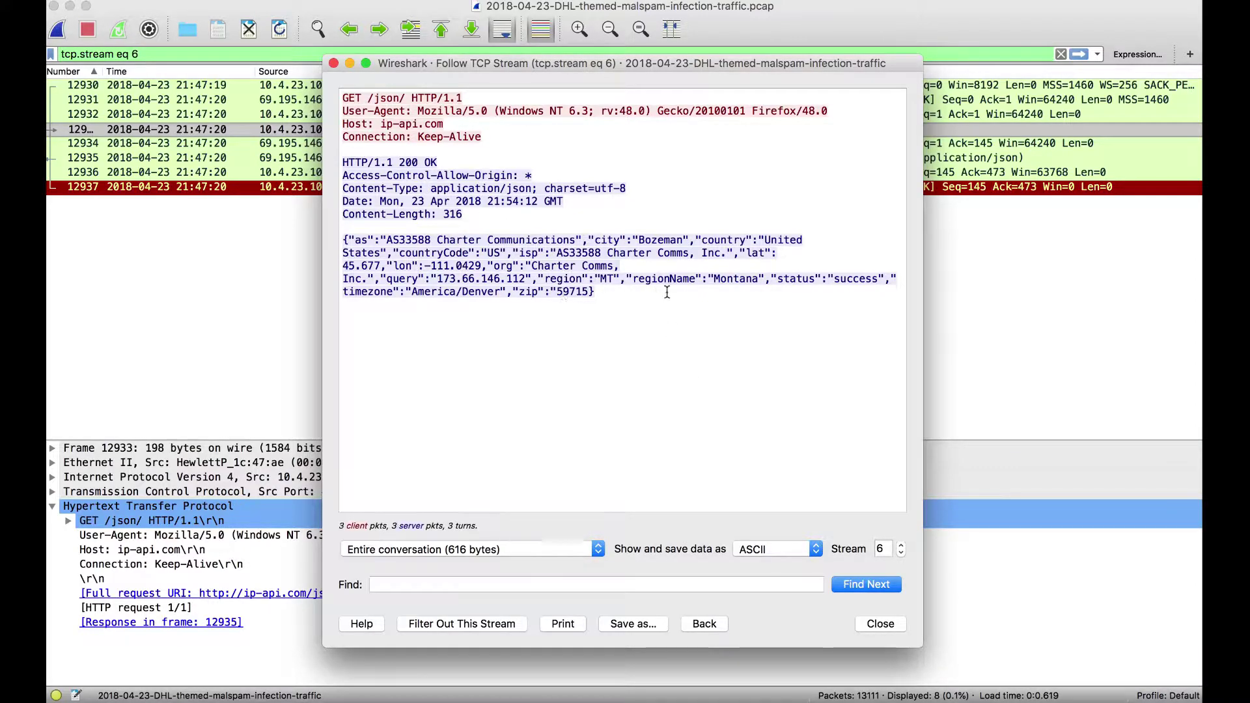
{"action": "left_click", "coordinate": [876, 626]}
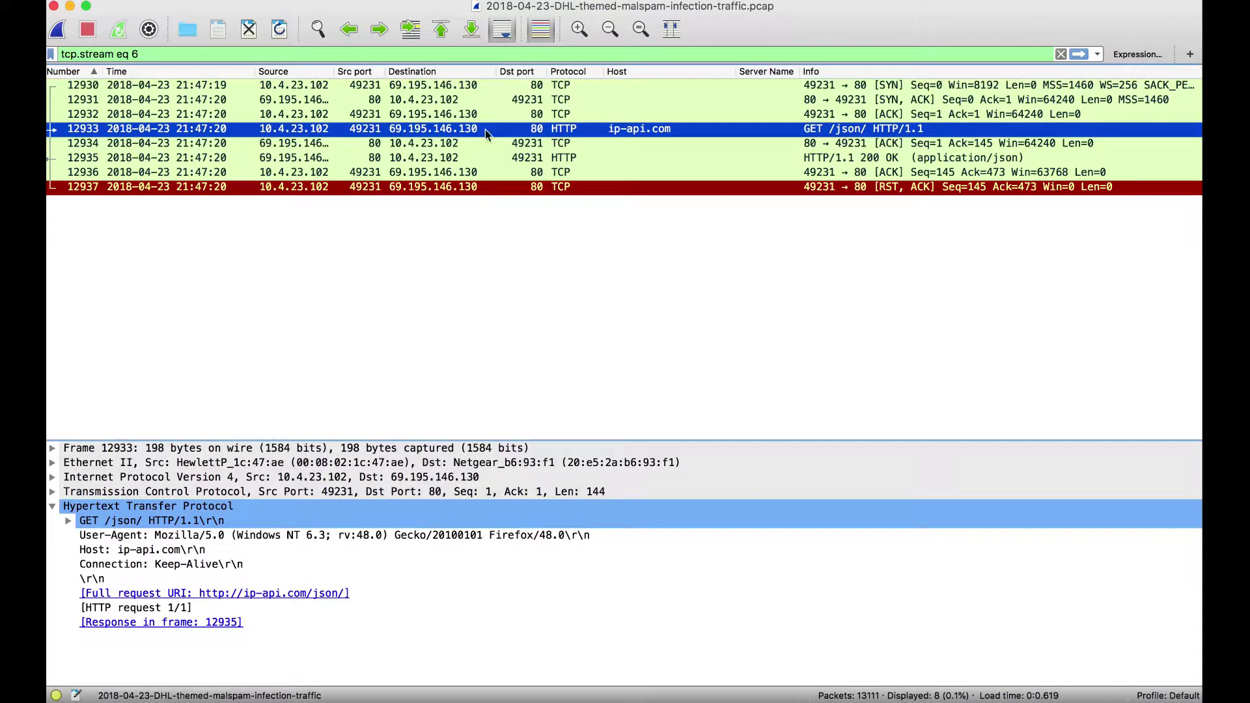
Replace the TCP stream filter with http.request, apply it, and select the plumberspro.us WebPanel POST request in packet 13013.
{"action": "left_click", "coordinate": [444, 58]}
{"action": "key", "text": "BackSpace"}
{"action": "key", "text": "BackSpace"}
{"action": "key", "text": "BackSpace"}
{"action": "key", "text": "BackSpace"}
{"action": "key", "text": "BackSpace"}
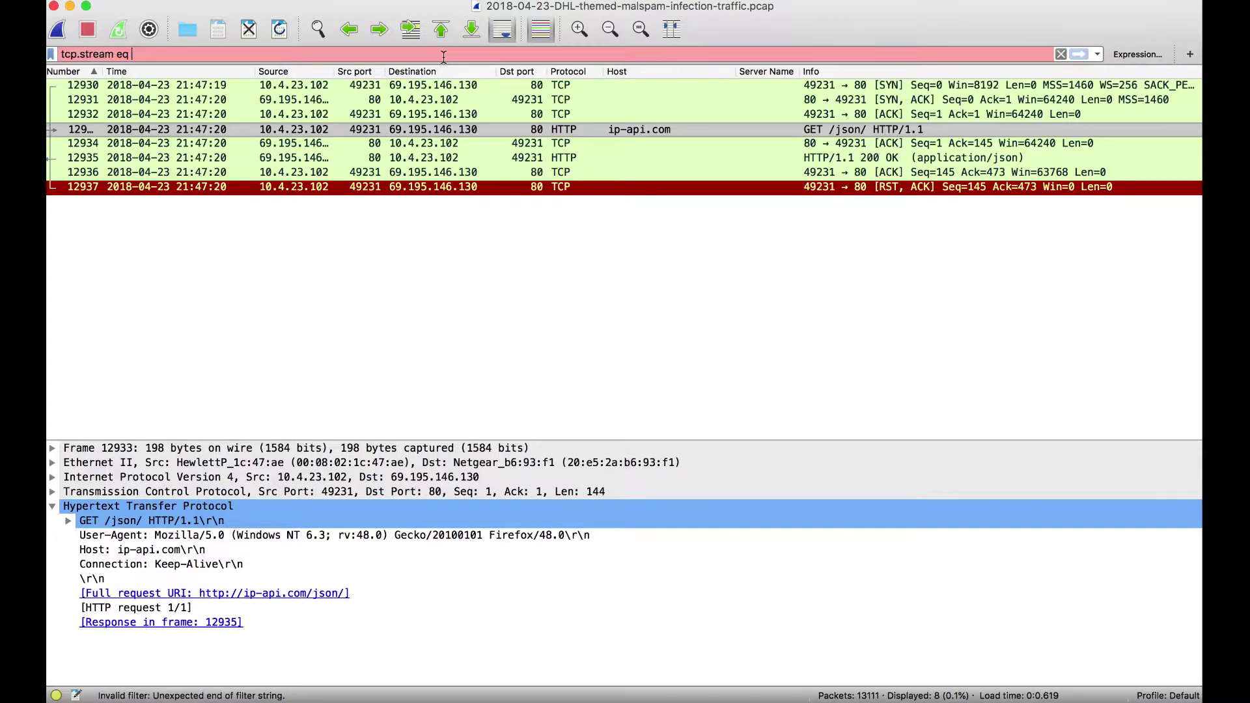
{"action": "key", "text": "BackSpace"}
{"action": "key", "text": "BackSpace"}
{"action": "key", "text": "BackSpace"}
{"action": "key", "text": "BackSpace"}
{"action": "key", "text": "BackSpace"}
{"action": "key", "text": "BackSpace"}
{"action": "key", "text": "BackSpace"}
{"action": "key", "text": "BackSpace"}
{"action": "key", "text": "BackSpace"}
{"action": "key", "text": "BackSpace"}
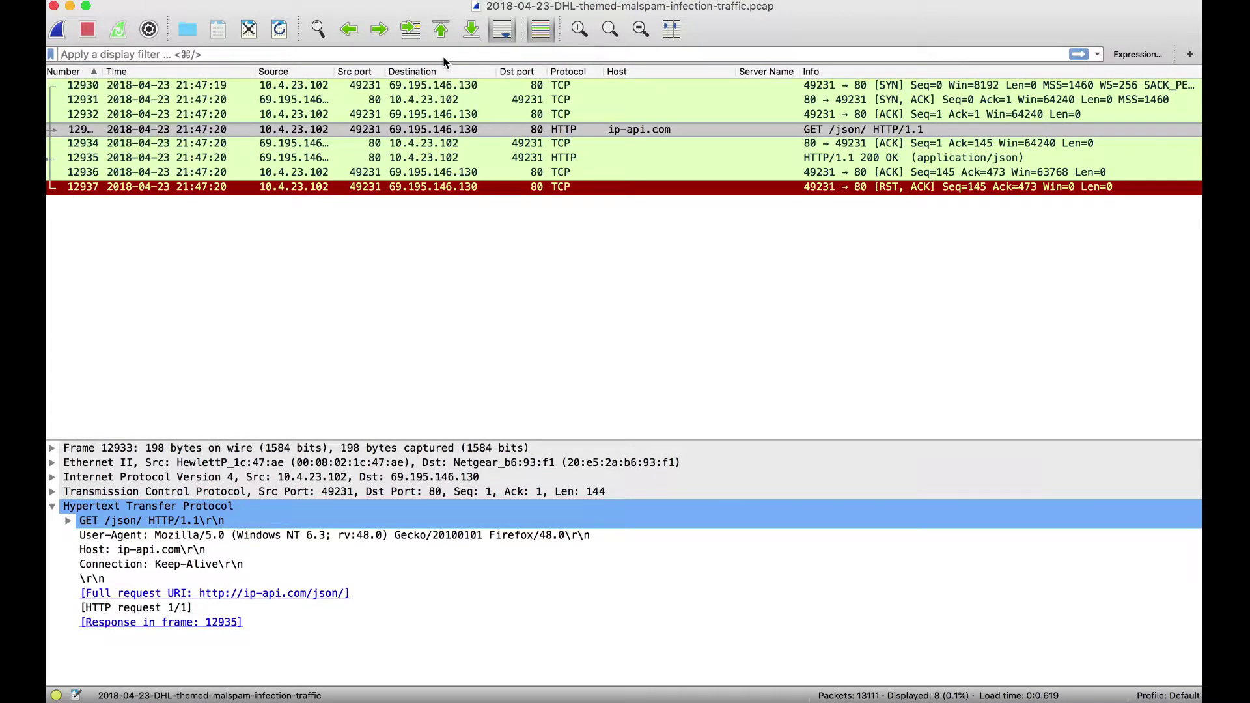
{"action": "type", "text": "http"}
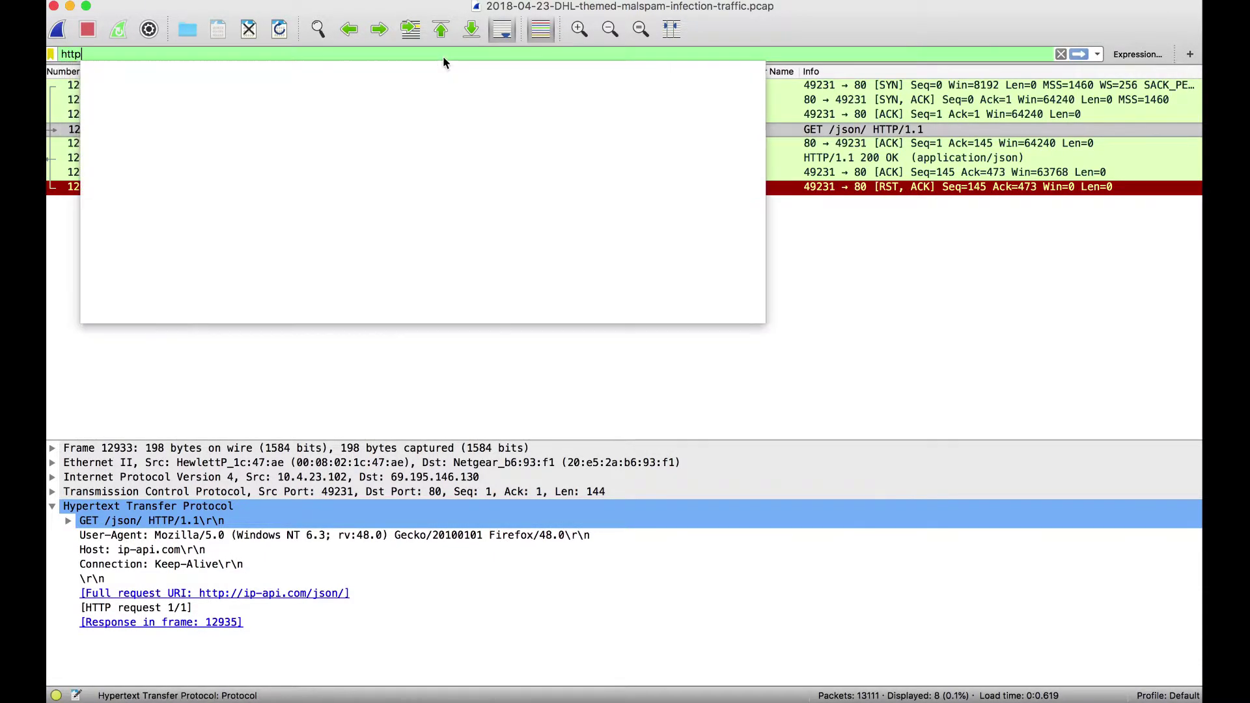
{"action": "type", "text": ".reques"}
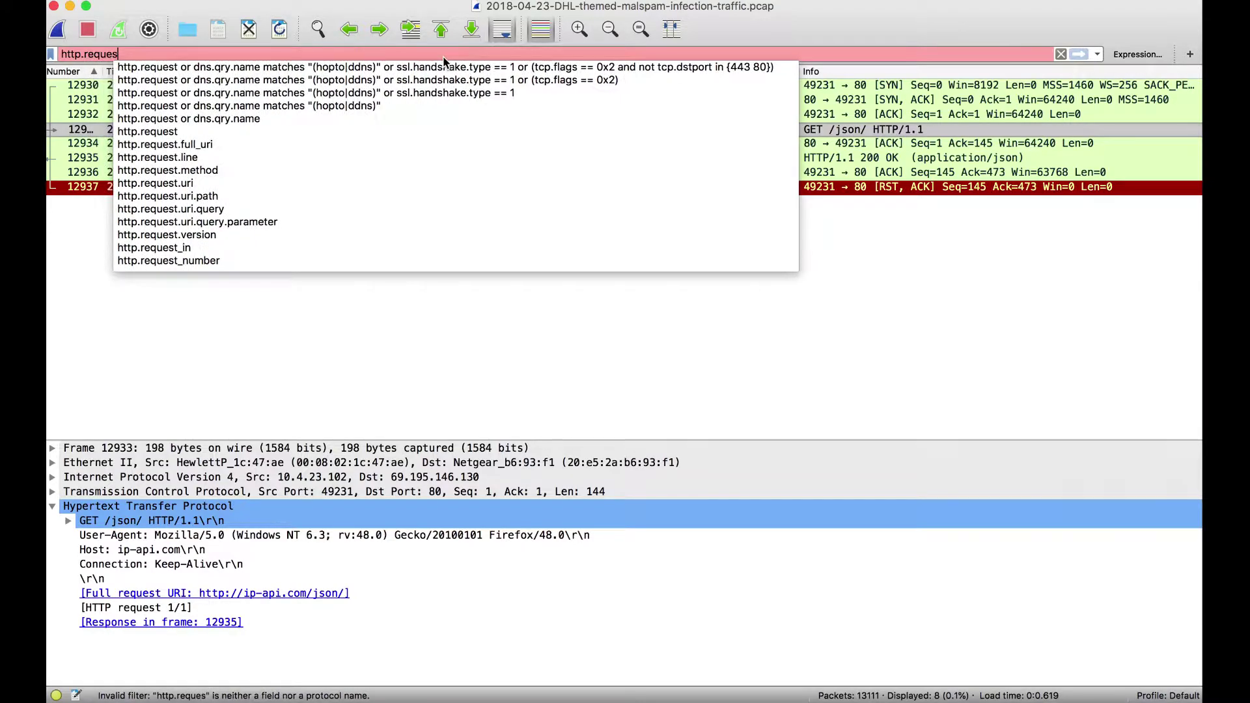
{"action": "type", "text": "t"}
{"action": "key", "text": "Return"}
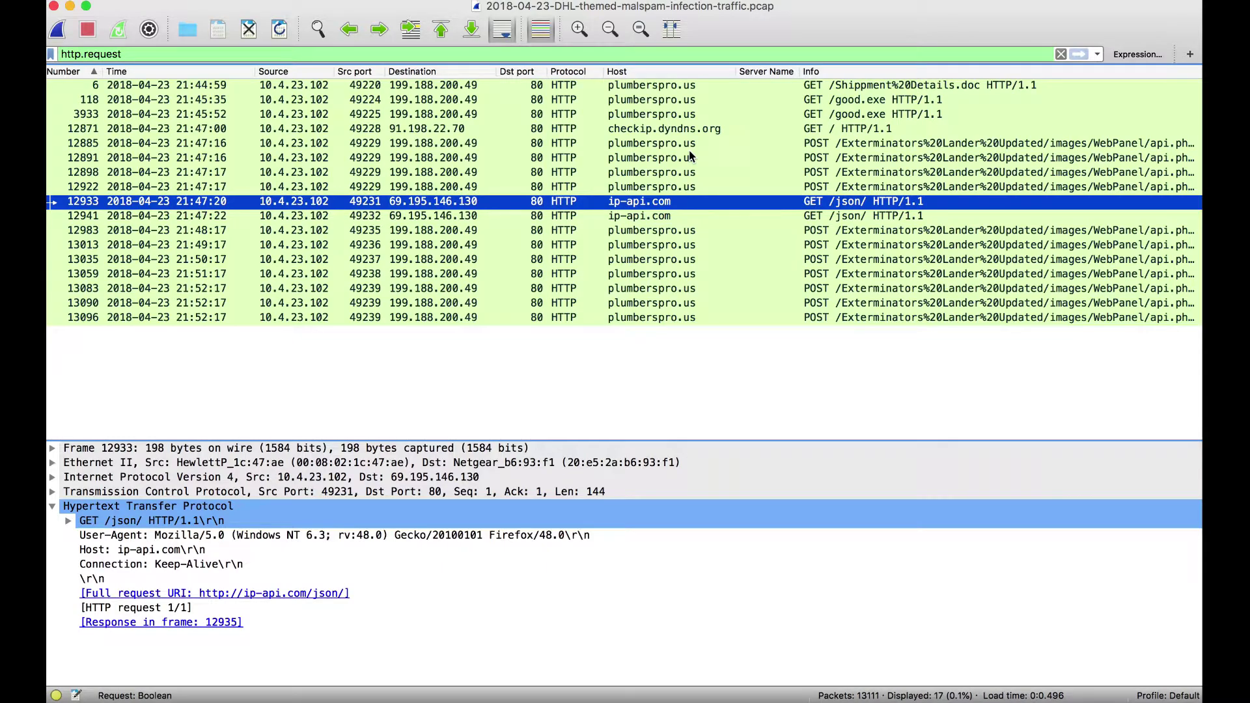
{"action": "left_click", "coordinate": [871, 247]}
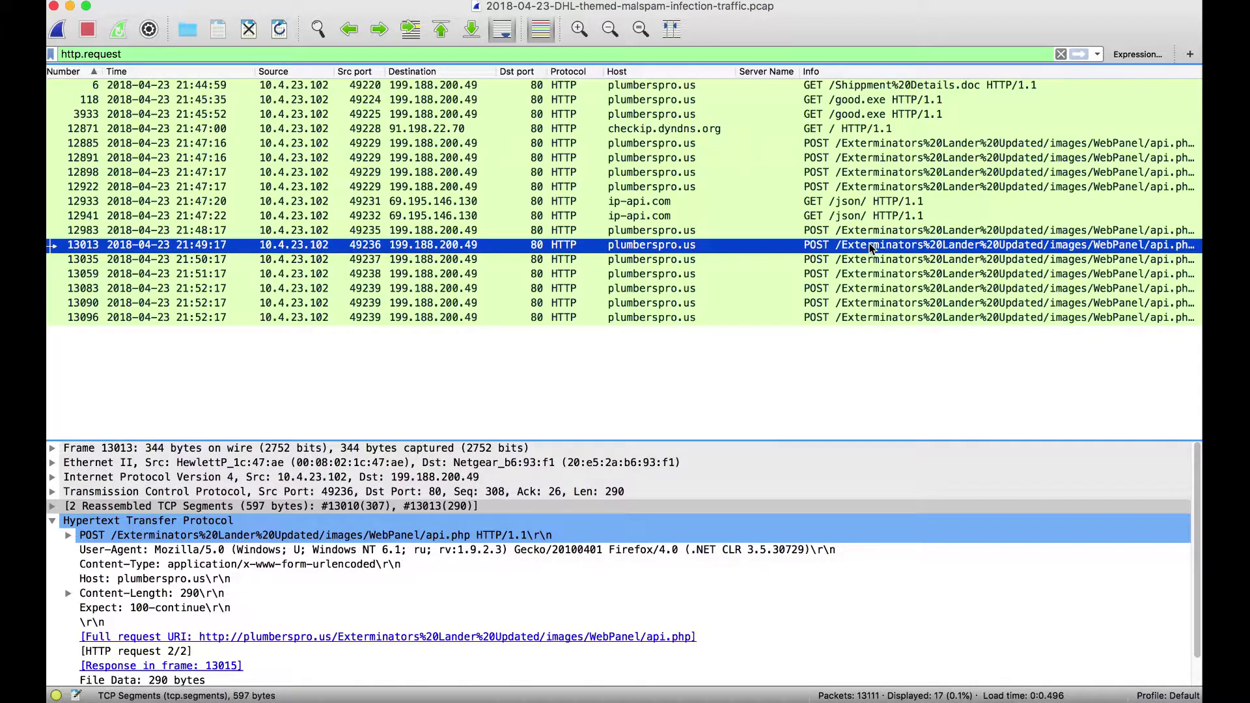
Switch to the browser and copy the filter http contains "Mozilla/5.0" from the Securityinbits filter table.
{"action": "key", "text": "super+Tab"}
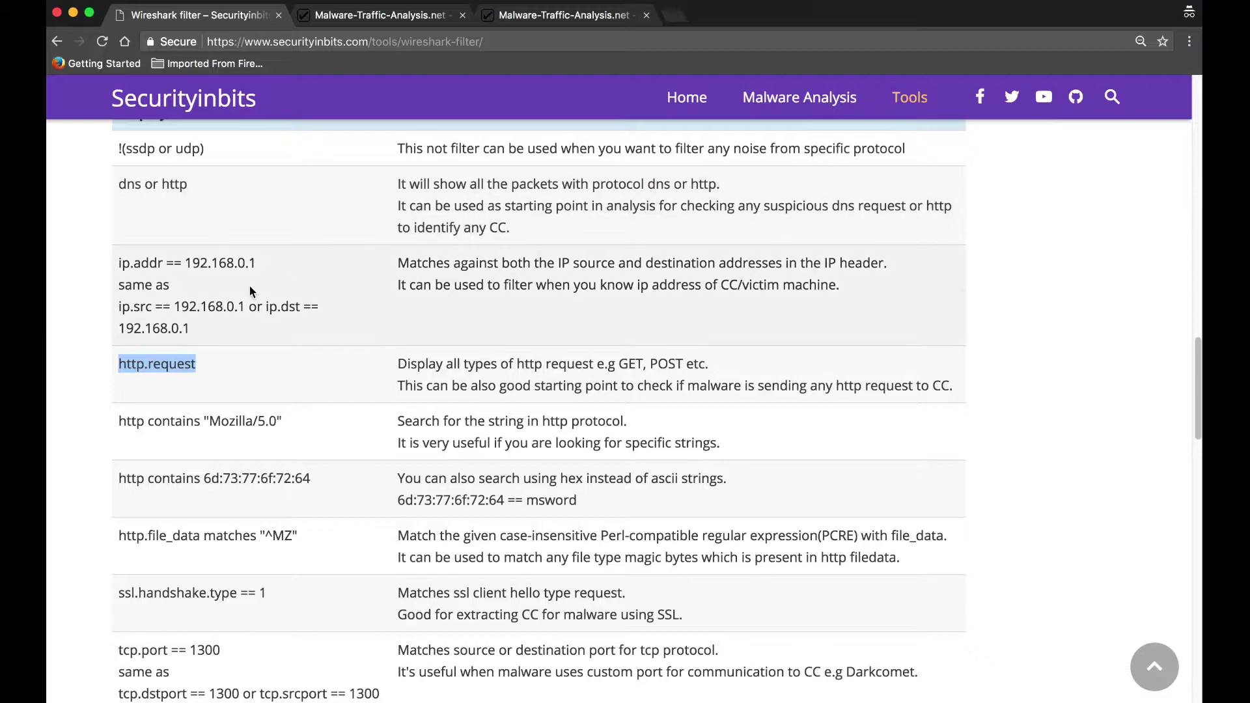
{"action": "left_click_drag", "start_coordinate": [117, 425], "coordinate": [284, 422]}
{"action": "key", "text": "super+c"}
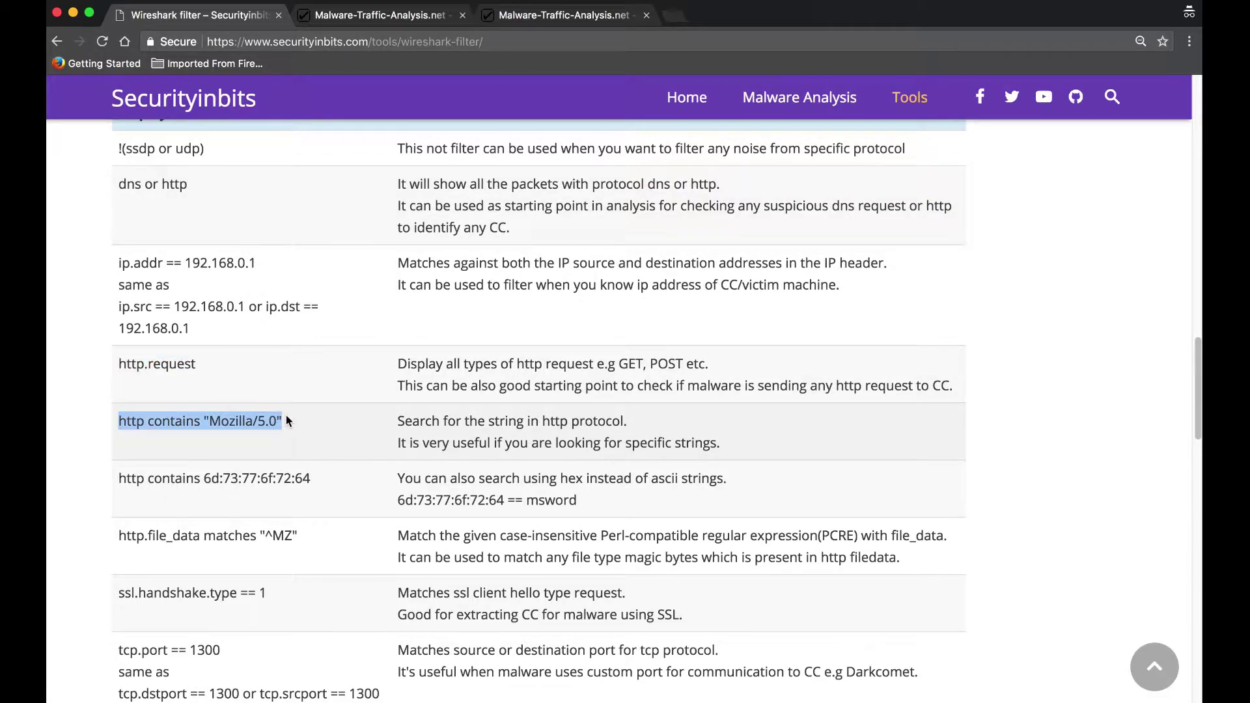
In Wireshark, apply http contains "Mozilla/5.0" as the display filter and inspect the User-Agent header of the Shippment Details.doc request.
{"action": "key", "text": "super+Tab"}
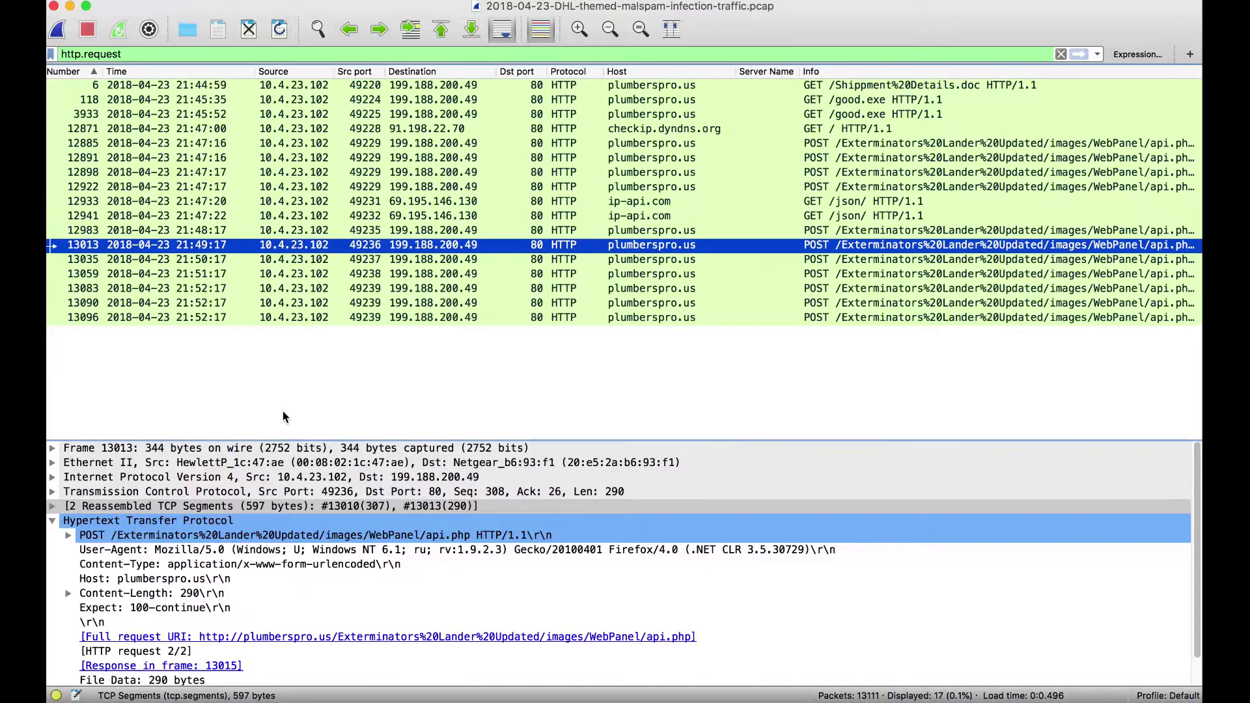
{"action": "left_click_drag", "start_coordinate": [156, 57], "coordinate": [70, 53]}
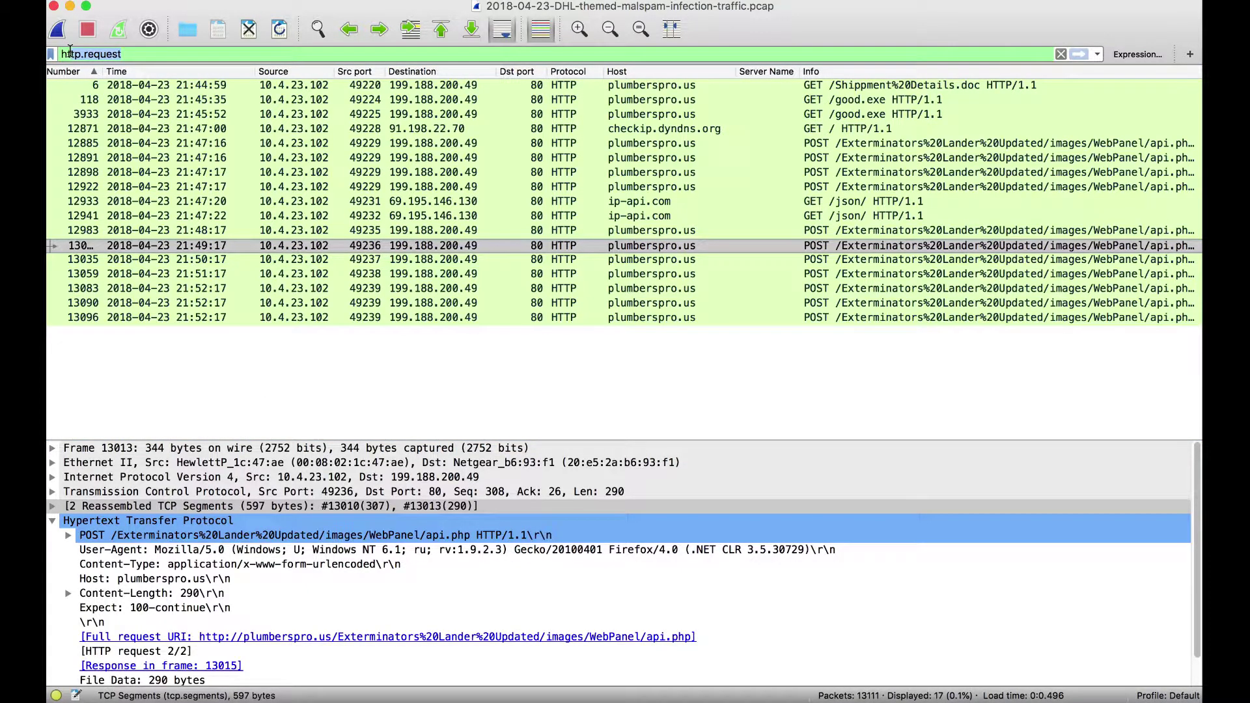
{"action": "key", "text": "BackSpace"}
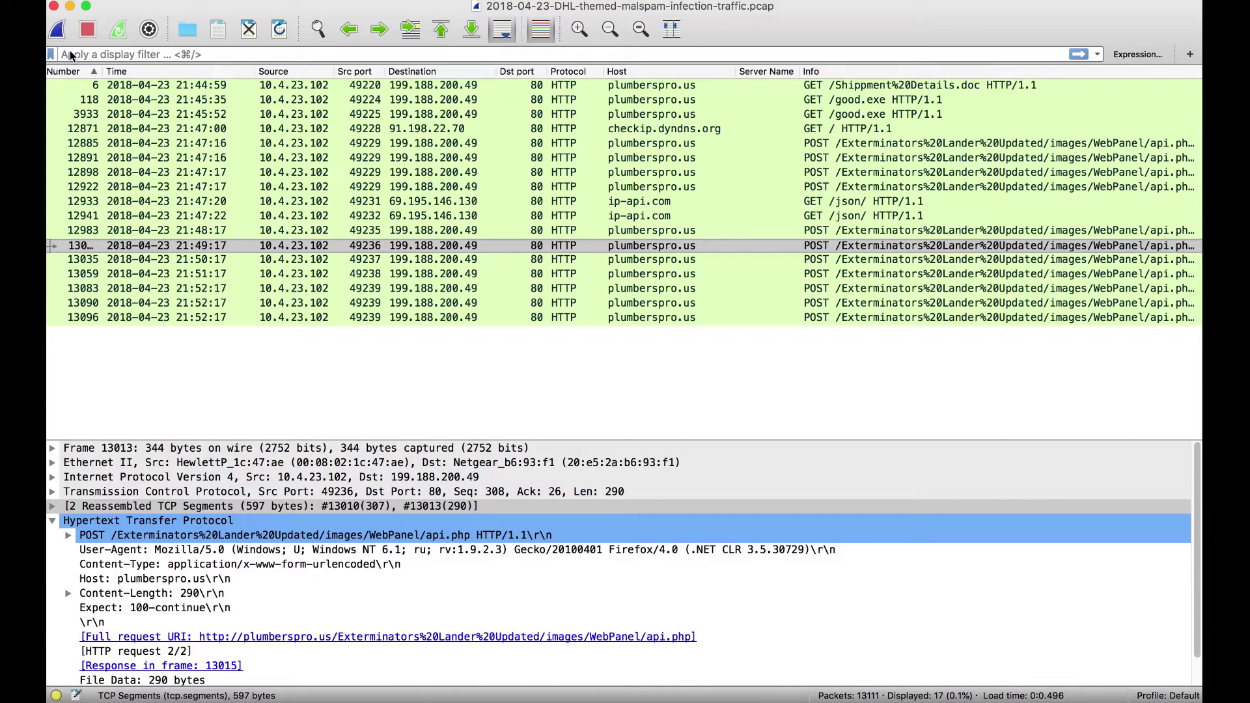
{"action": "key", "text": "super+v"}
{"action": "key", "text": "Return"}
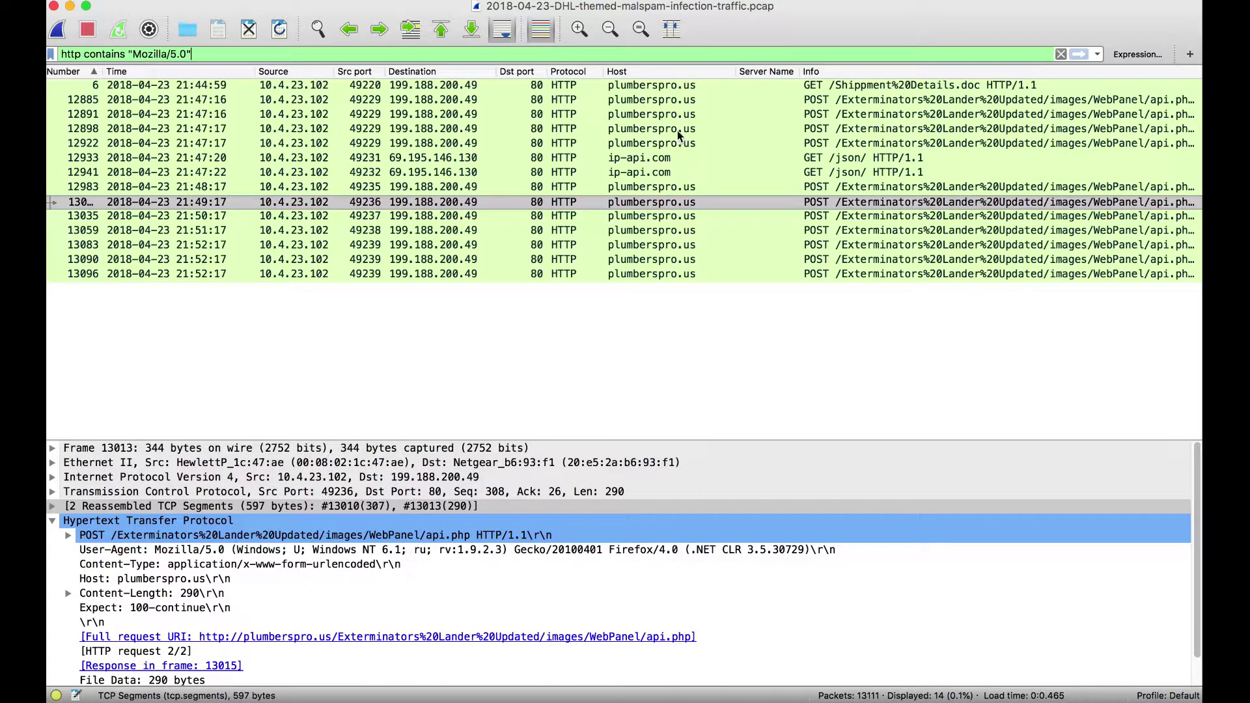
{"action": "left_click", "coordinate": [677, 86]}
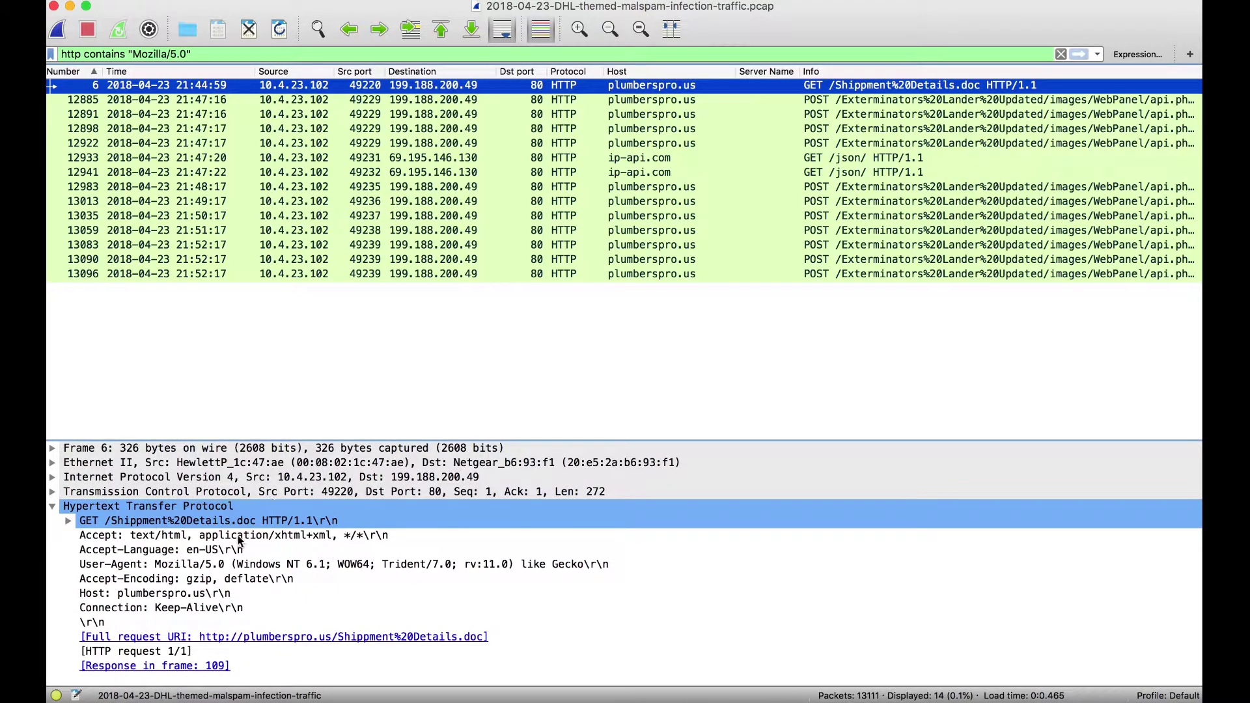
{"action": "left_click", "coordinate": [187, 565]}
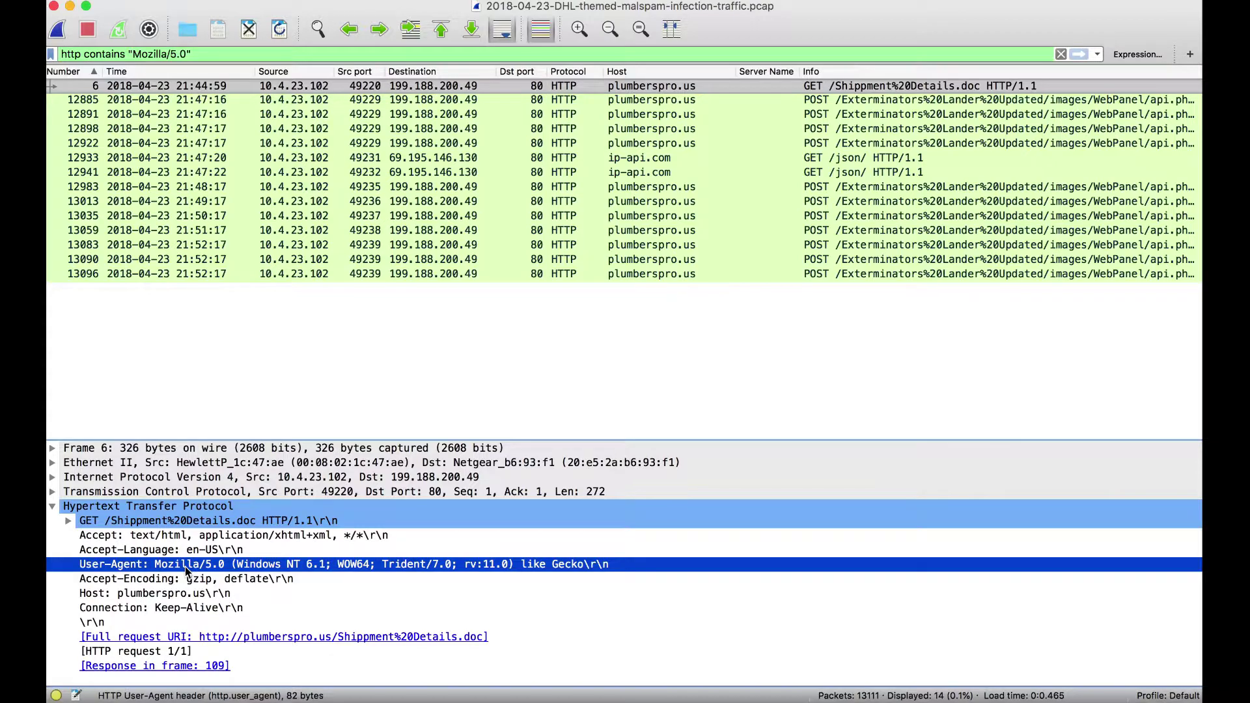
Remove the quoted "Mozilla/5.0" string from the display filter, keeping the http contains part.
{"action": "left_click", "coordinate": [219, 53]}
{"action": "key", "text": "BackSpace"}
{"action": "key", "text": "BackSpace"}
{"action": "key", "text": "BackSpace"}
{"action": "key", "text": "BackSpace"}
{"action": "key", "text": "BackSpace"}
{"action": "key", "text": "BackSpace"}
{"action": "key", "text": "BackSpace"}
{"action": "key", "text": "BackSpace"}
{"action": "key", "text": "BackSpace"}
{"action": "key", "text": "BackSpace"}
{"action": "key", "text": "BackSpace"}
{"action": "key", "text": "BackSpace"}
{"action": "key", "text": "BackSpace"}
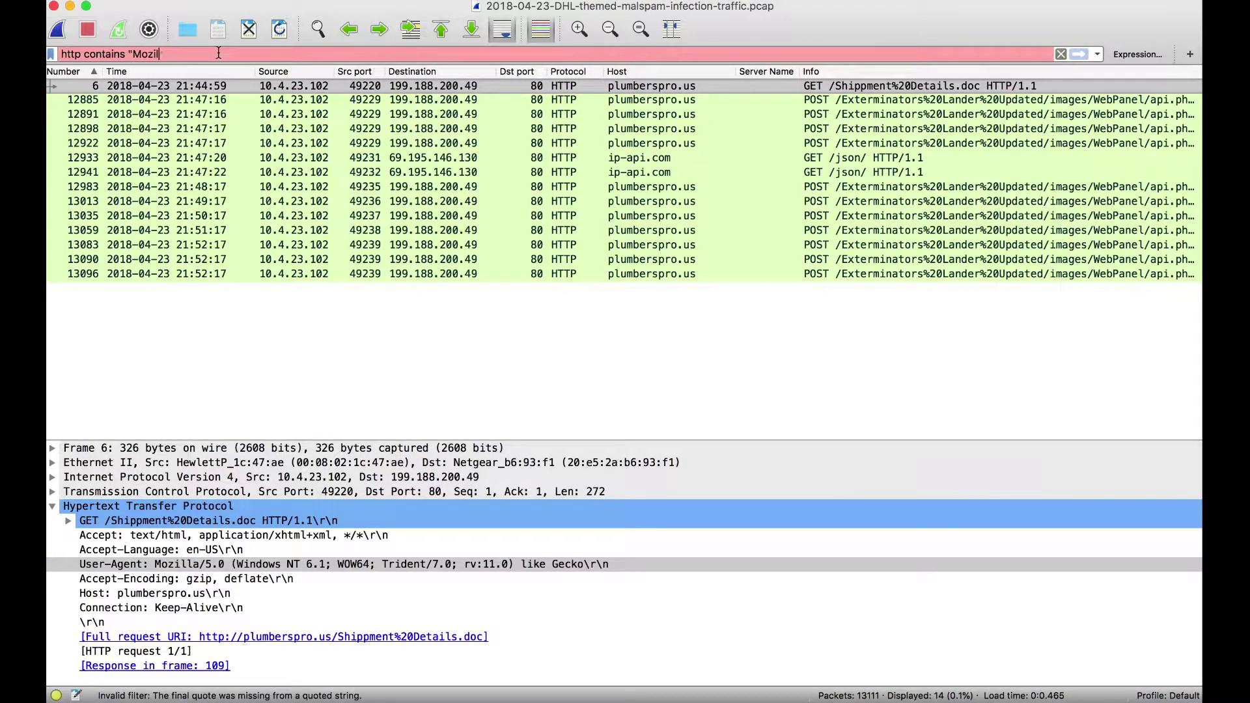
Switch to the browser and copy the hex value 6d:73:77:6f:72:64 from the http contains example in the filter table.
{"action": "key", "text": "super+Tab"}
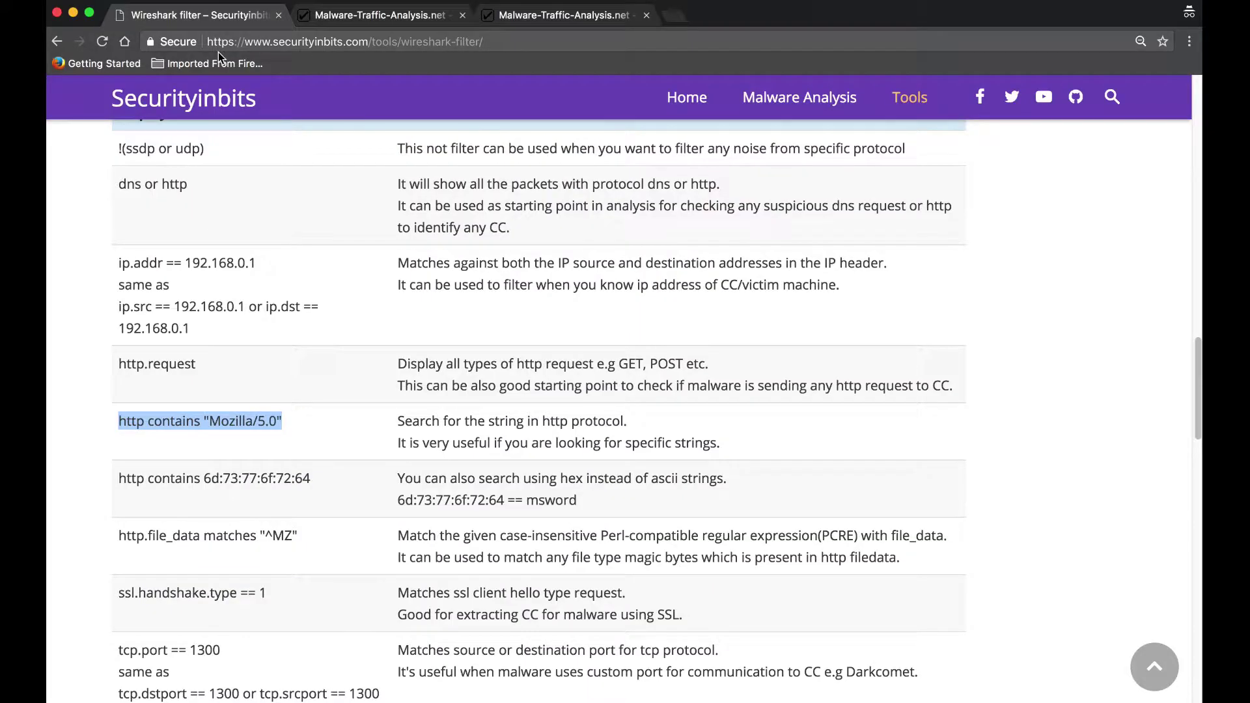
{"action": "left_click_drag", "start_coordinate": [311, 480], "coordinate": [207, 476]}
{"action": "key", "text": "super+c"}
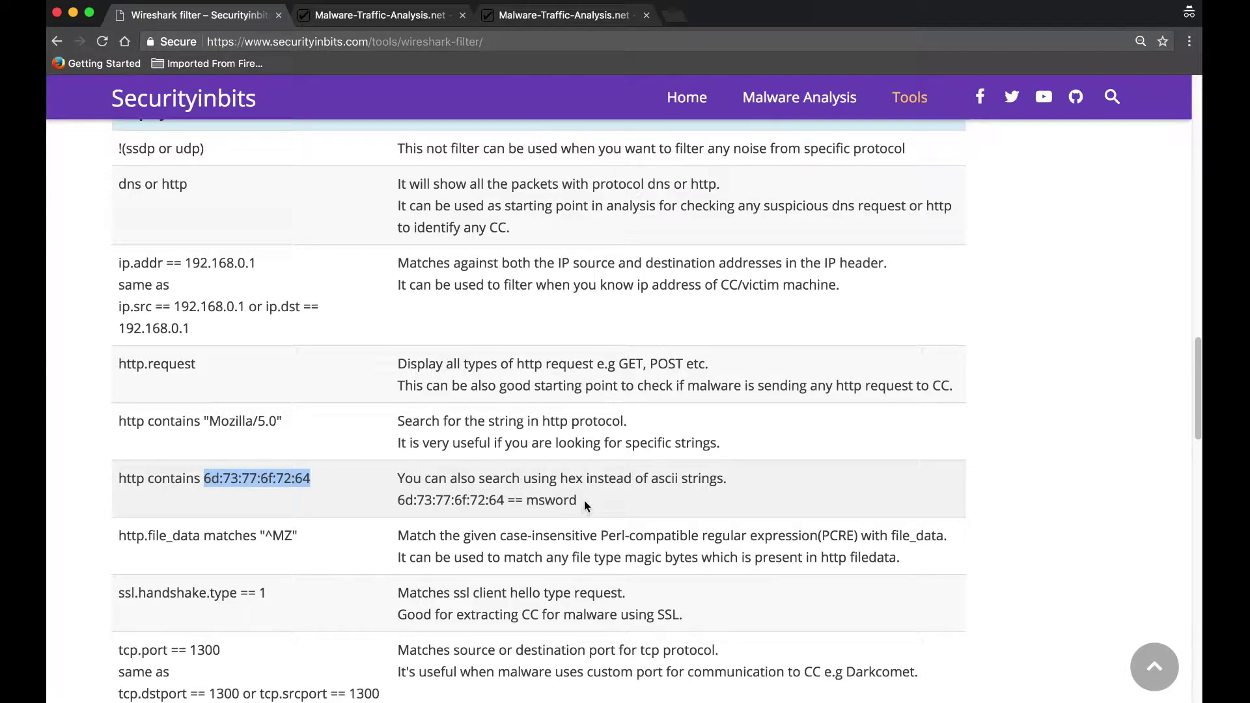
In Wireshark, complete and apply the filter http contains 6d:73:77:6f:72:64 and inspect the Content-Type header of the matching response.
{"action": "key", "text": "super+Tab"}
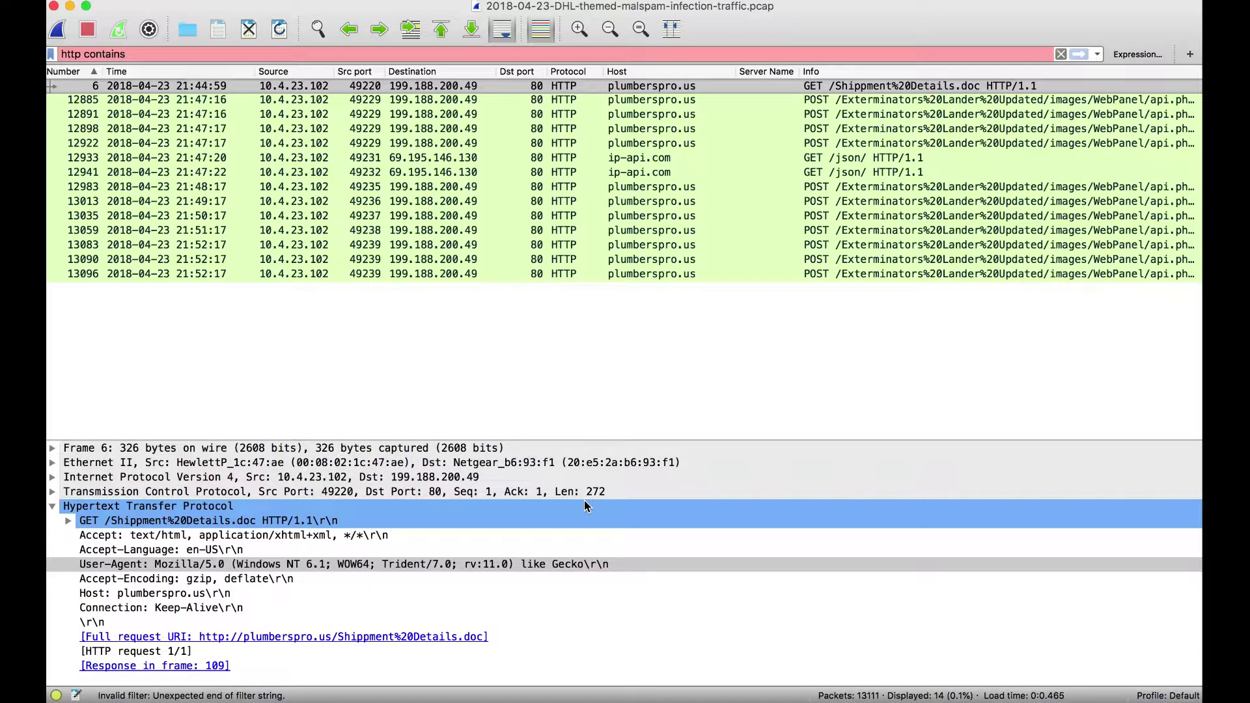
{"action": "key", "text": "super+v"}
{"action": "key", "text": "Return"}
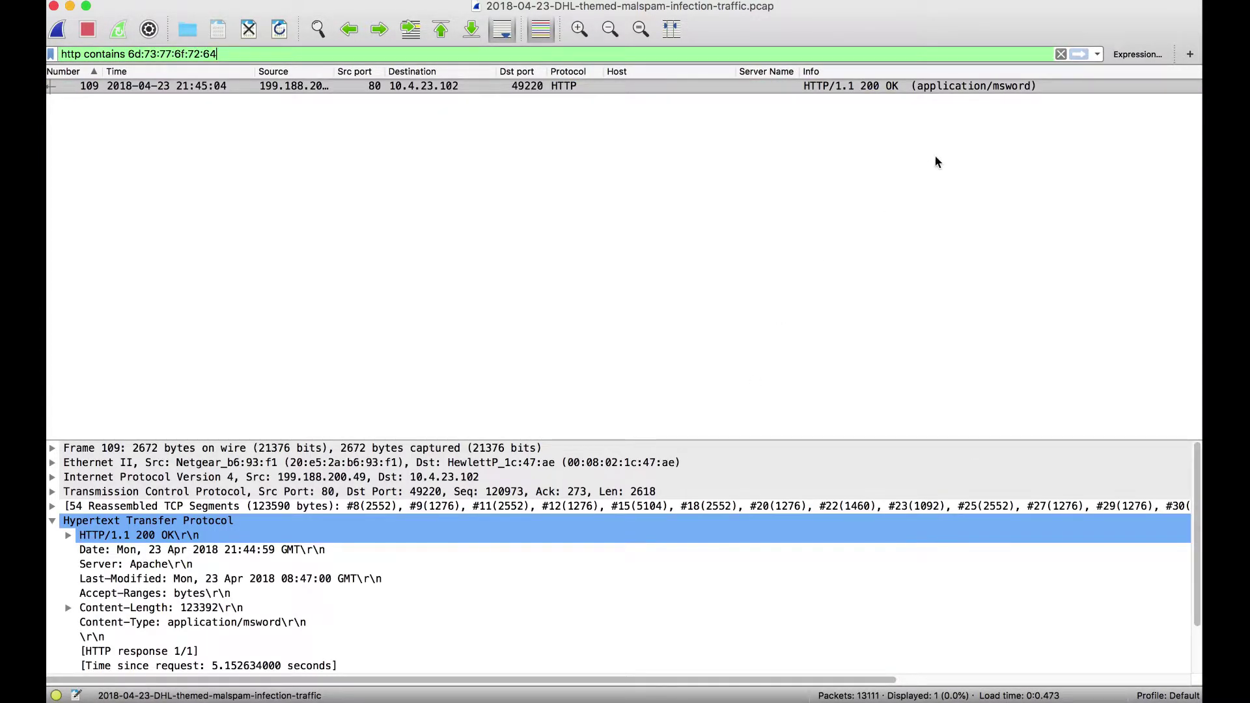
{"action": "left_click", "coordinate": [1019, 86]}
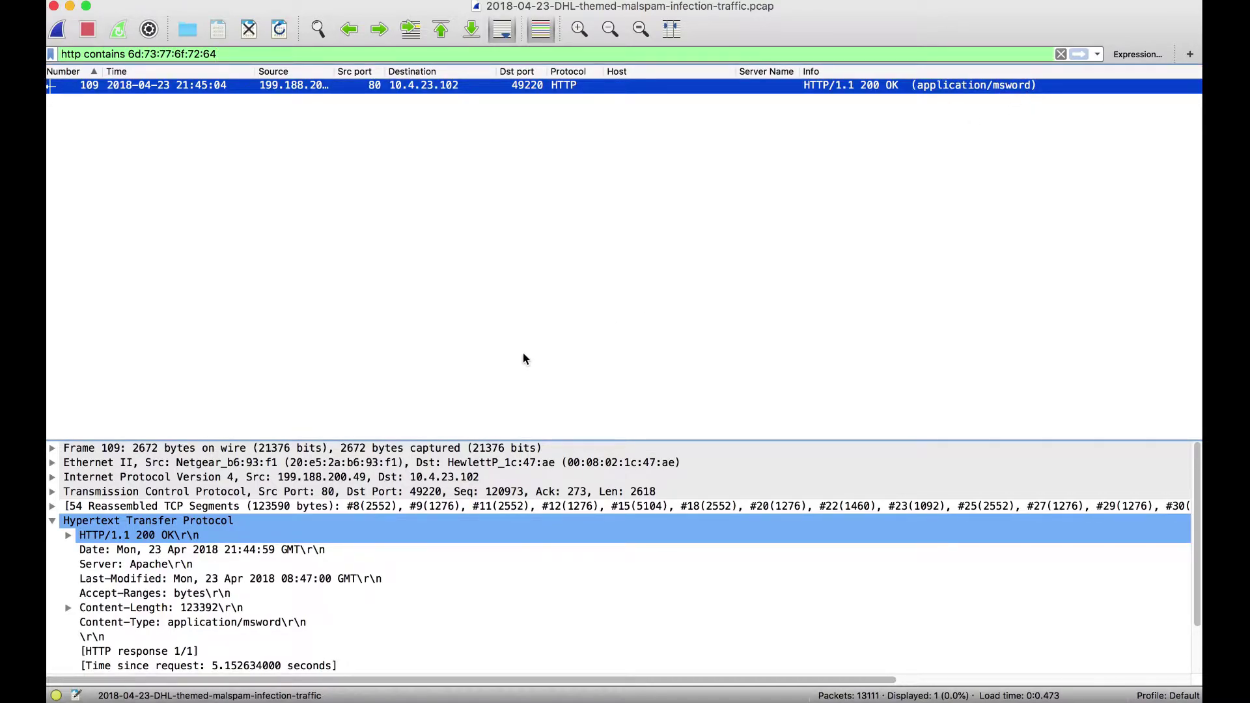
{"action": "left_click", "coordinate": [229, 623]}
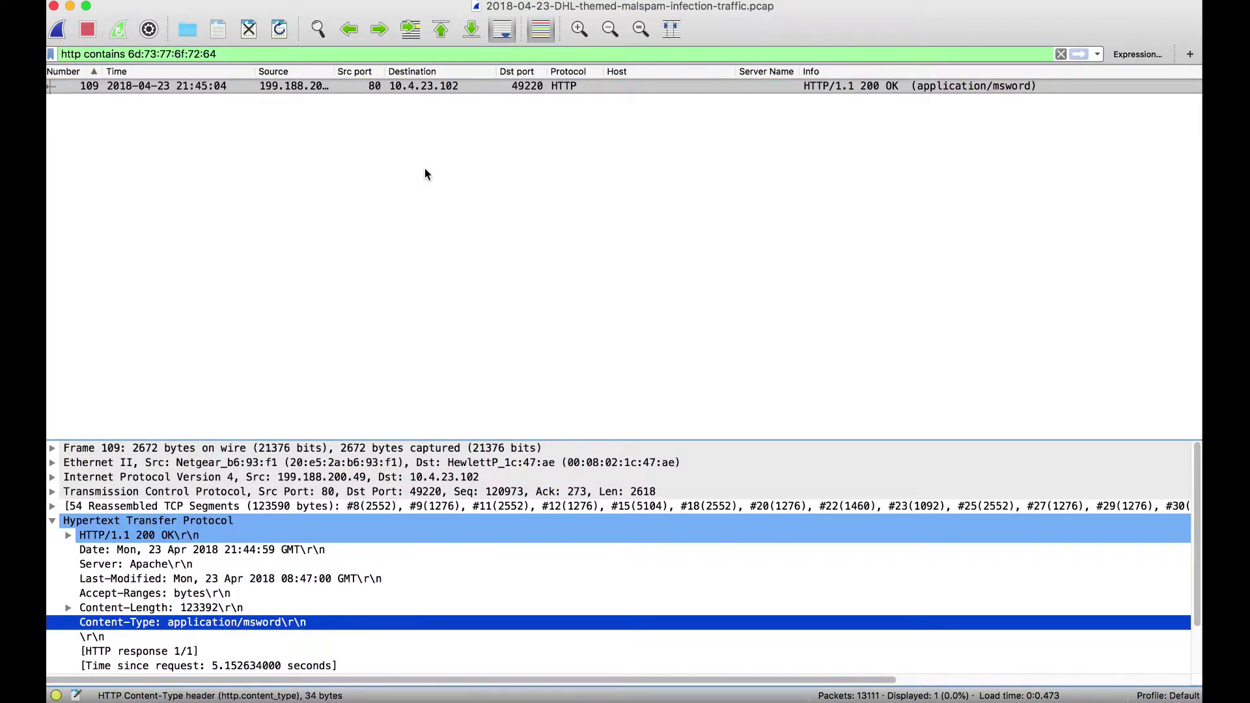
Switch to the browser and copy the filter ssl.handshake.type == 1 from the Securityinbits filter table.
{"action": "key", "text": "super+Tab"}
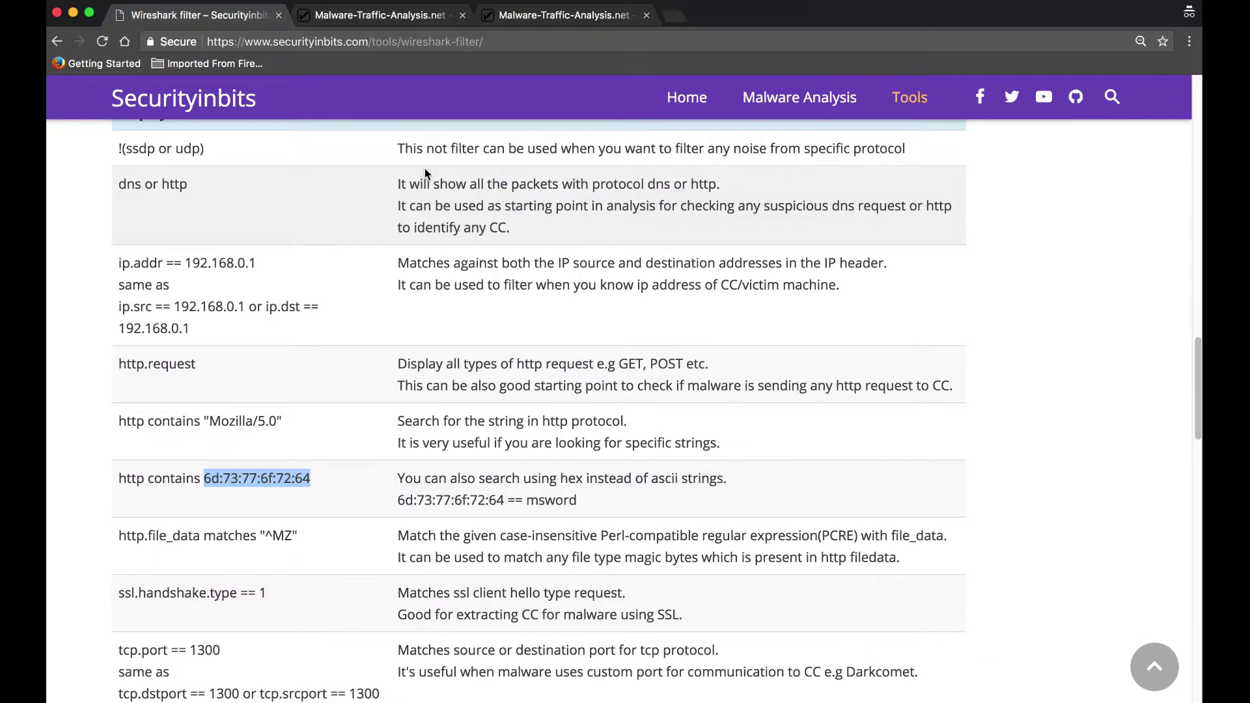
{"action": "scroll", "coordinate": [350, 367], "scroll_direction": "down", "scroll_amount": 3}
{"action": "left_click_drag", "start_coordinate": [500, 446], "coordinate": [688, 445]}
{"action": "left_click_drag", "start_coordinate": [269, 506], "coordinate": [122, 510]}
{"action": "key", "text": "super+c"}
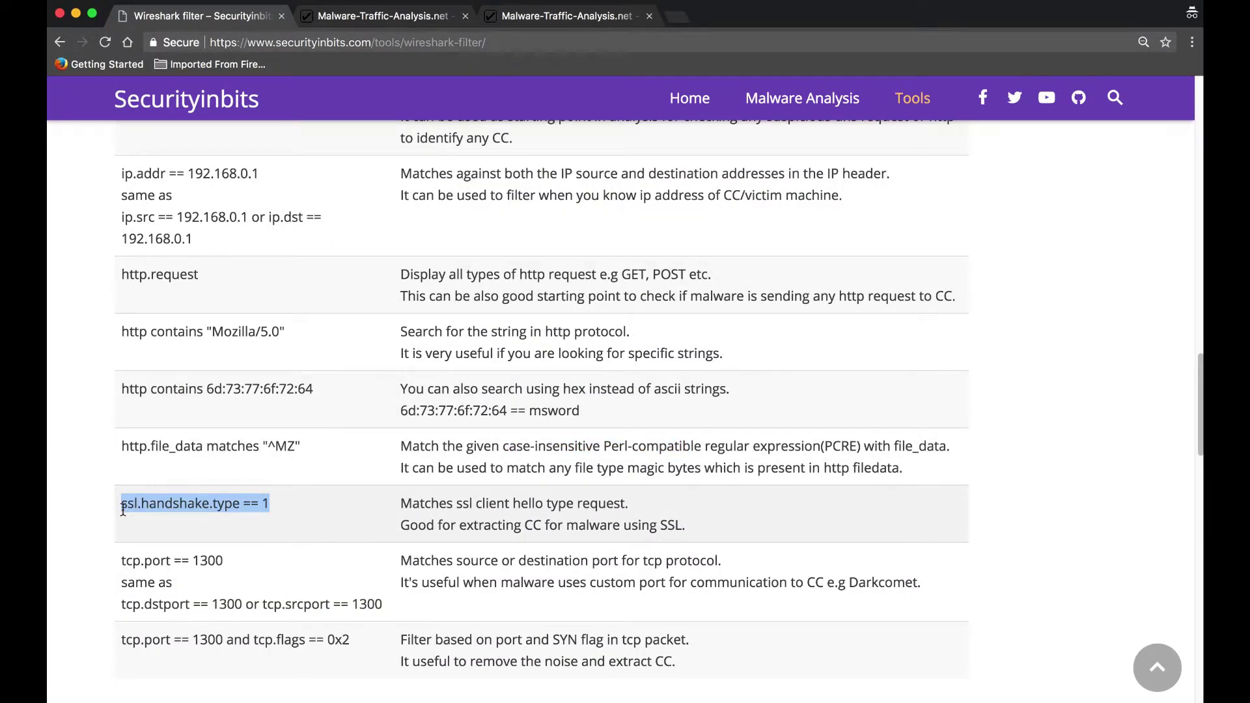
In Wireshark, replace the display filter with ssl.handshake.type == 1, apply it and select the Client Hello packet.
{"action": "key", "text": "super+Tab"}
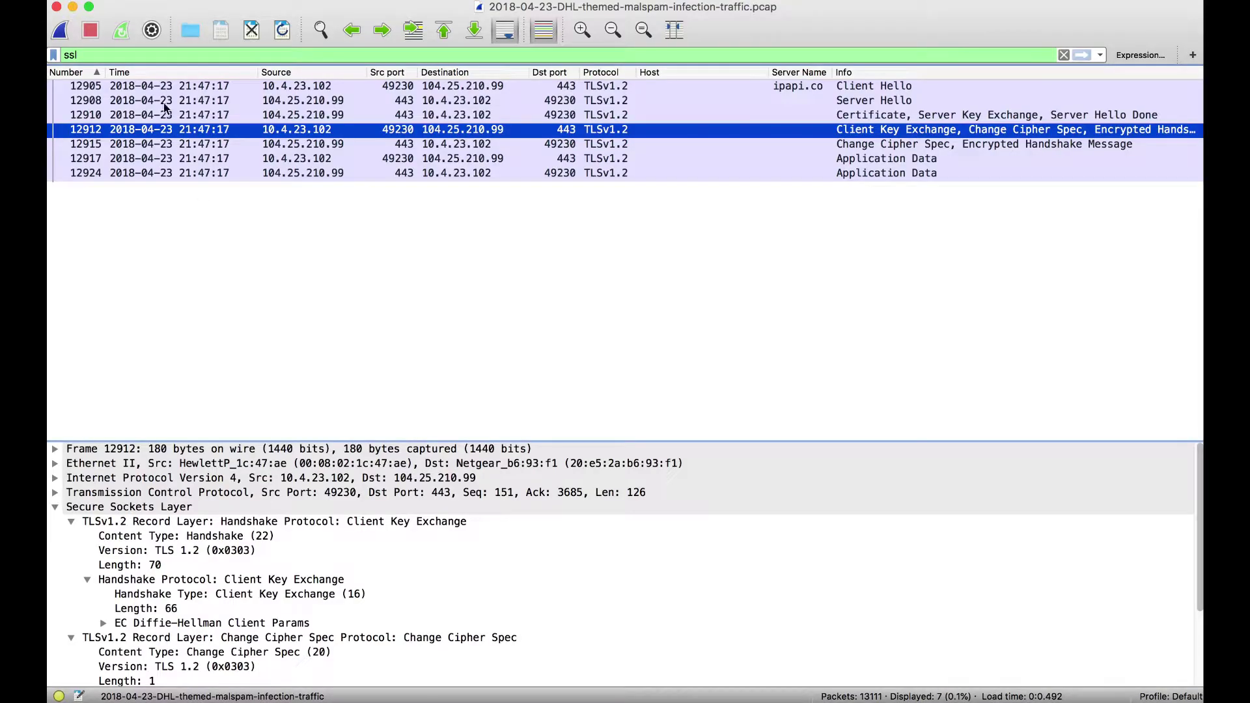
{"action": "left_click", "coordinate": [154, 54]}
{"action": "key", "text": "BackSpace"}
{"action": "key", "text": "BackSpace"}
{"action": "key", "text": "BackSpace"}
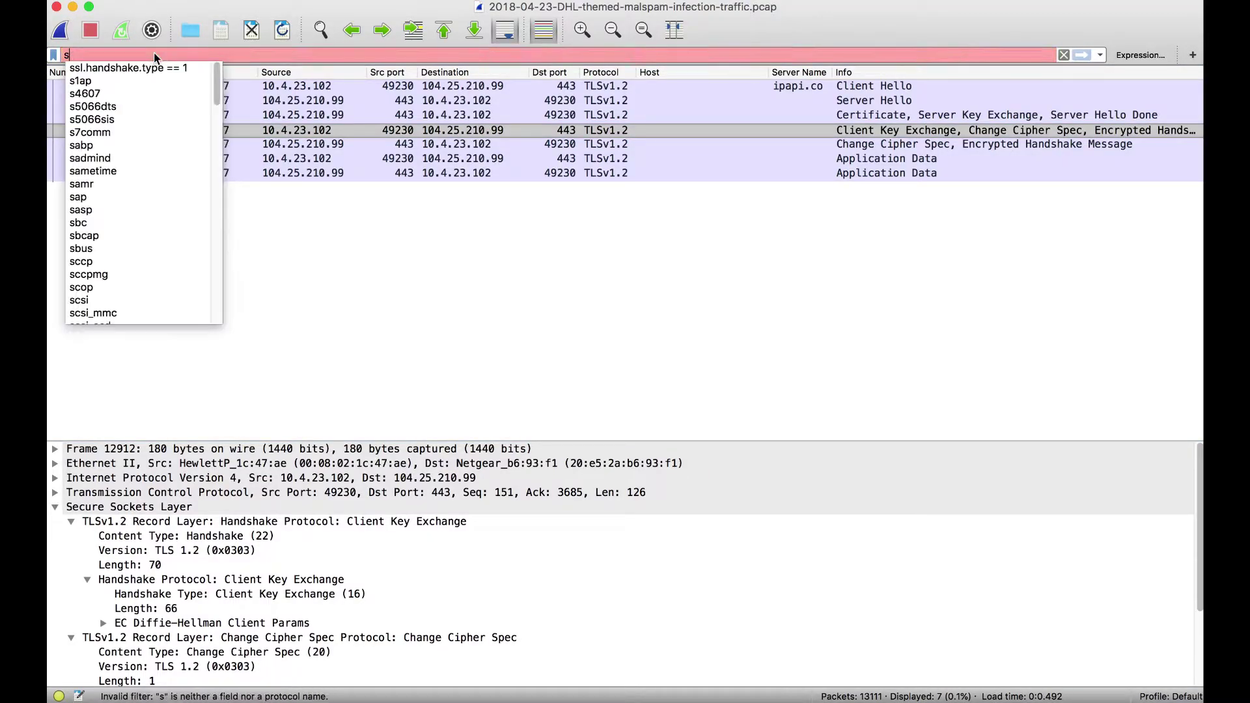
{"action": "key", "text": "super+v"}
{"action": "key", "text": "Return"}
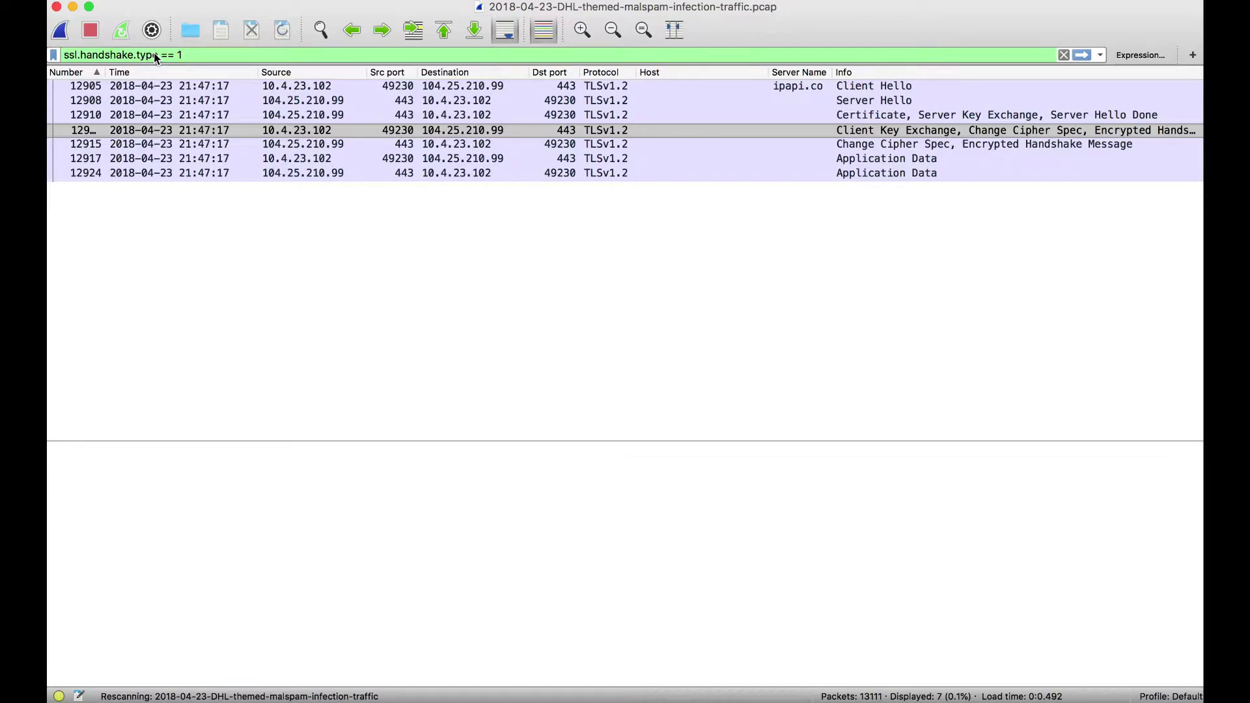
{"action": "left_click", "coordinate": [516, 91]}
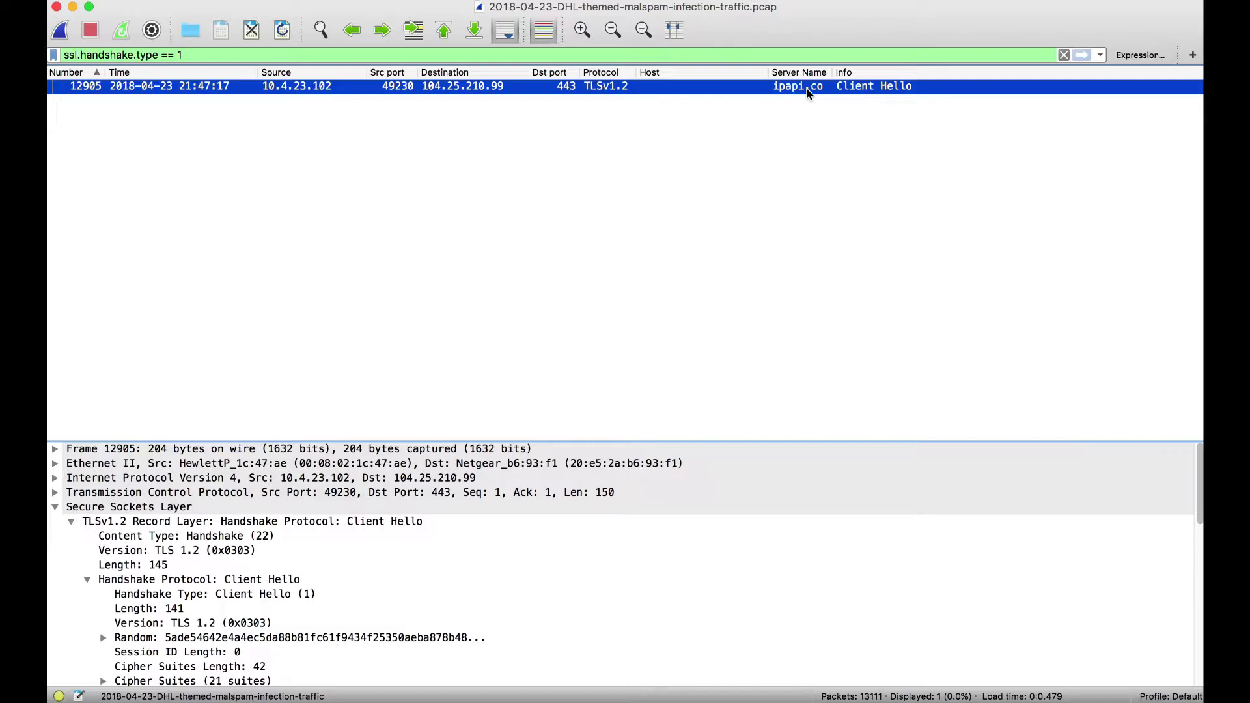
Switch to the browser and copy the filter tcp.port == 1300 from the filter table.
{"action": "key", "text": "super+Tab"}
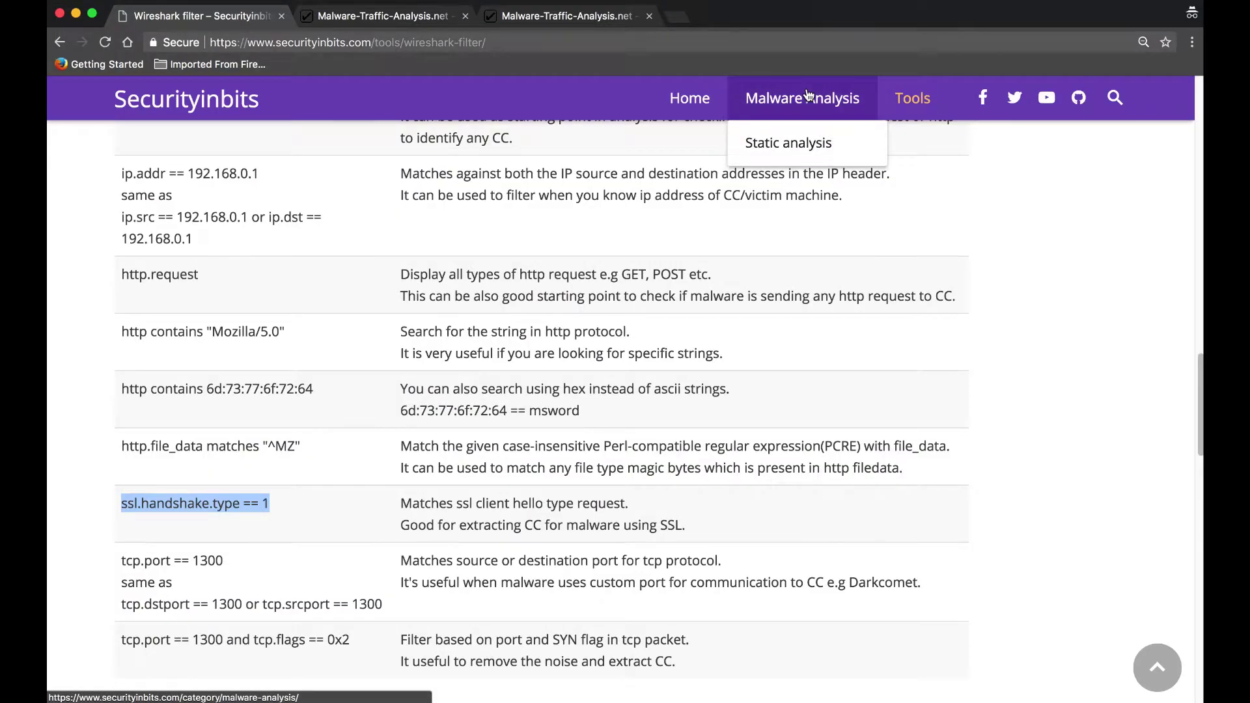
{"action": "scroll", "coordinate": [350, 320], "scroll_direction": "down", "scroll_amount": 5}
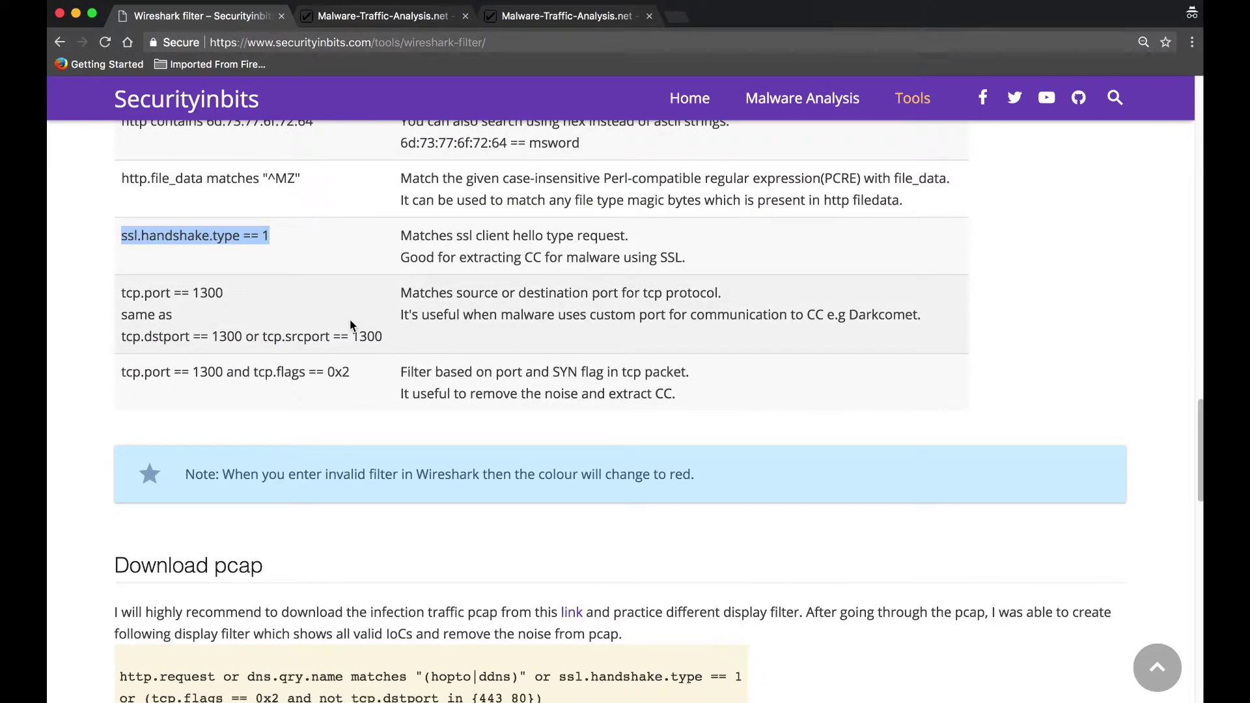
{"action": "left_click_drag", "start_coordinate": [121, 293], "coordinate": [229, 298]}
{"action": "key", "text": "super+c"}
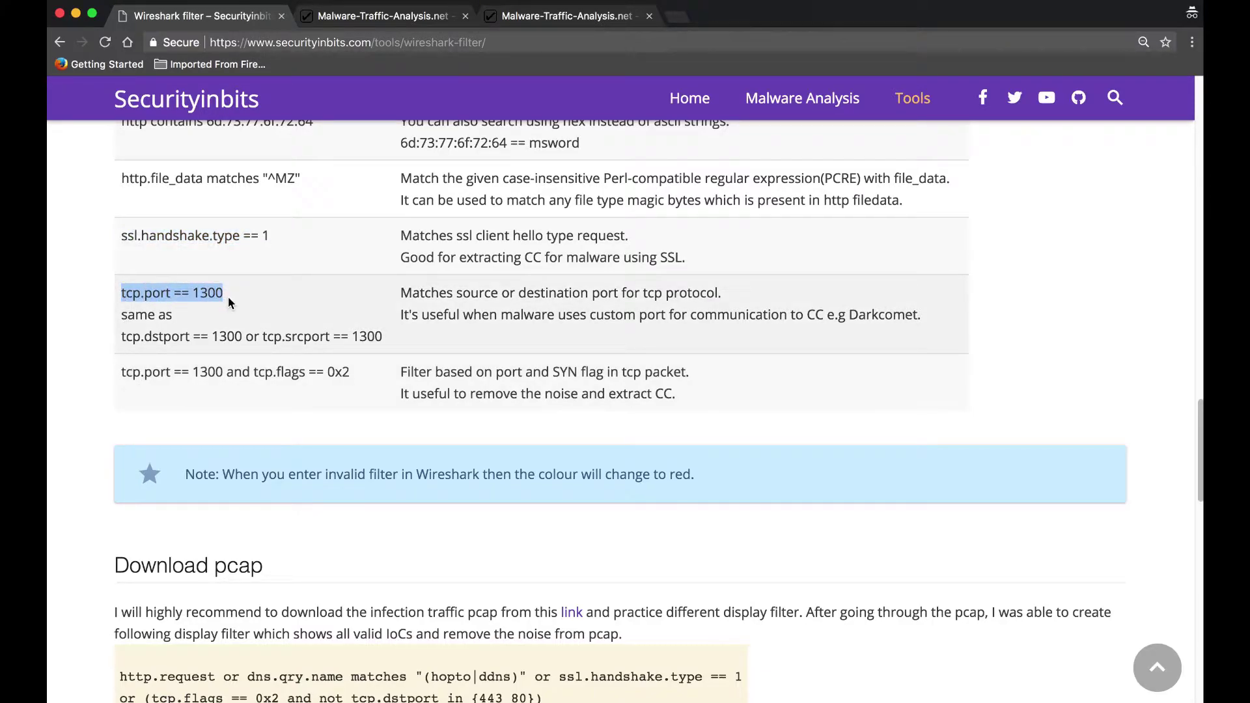
In Wireshark, apply tcp.port == 1300 as the display filter and check the port columns of the SYN and SYN, ACK packets.
{"action": "key", "text": "super+Tab"}
{"action": "left_click", "coordinate": [270, 55]}
{"action": "key", "text": "super+a"}
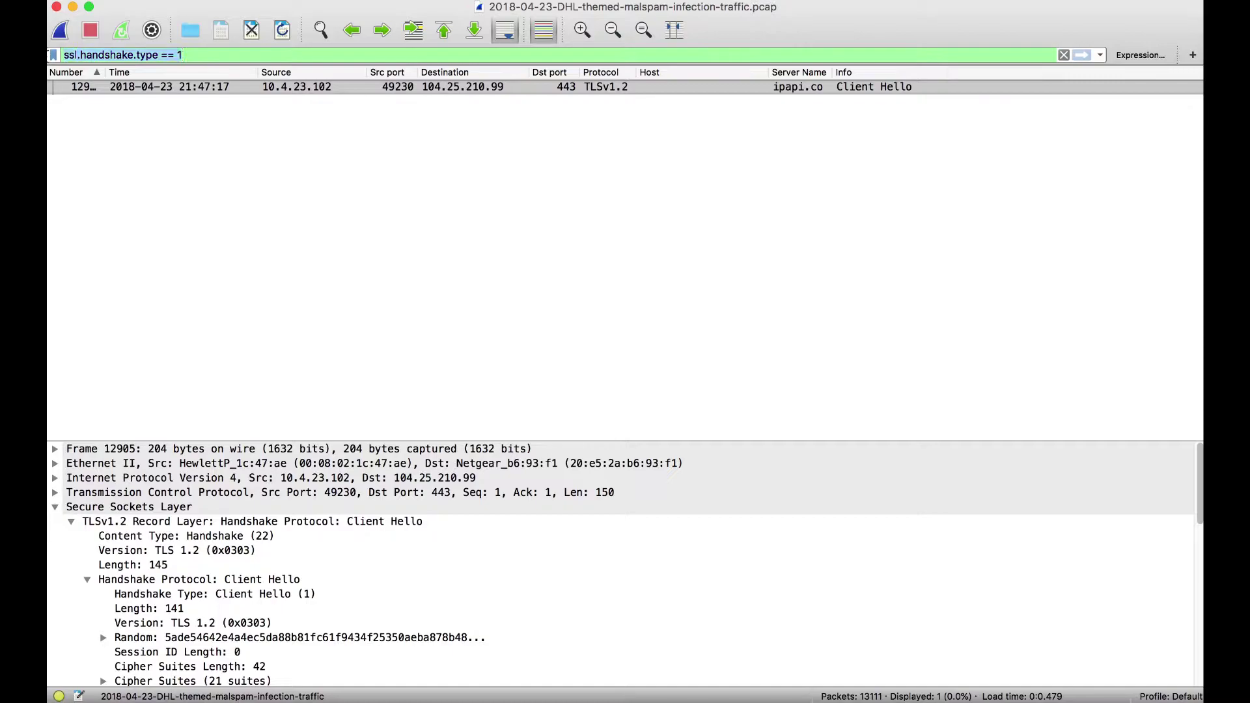
{"action": "key", "text": "super+v"}
{"action": "key", "text": "Return"}
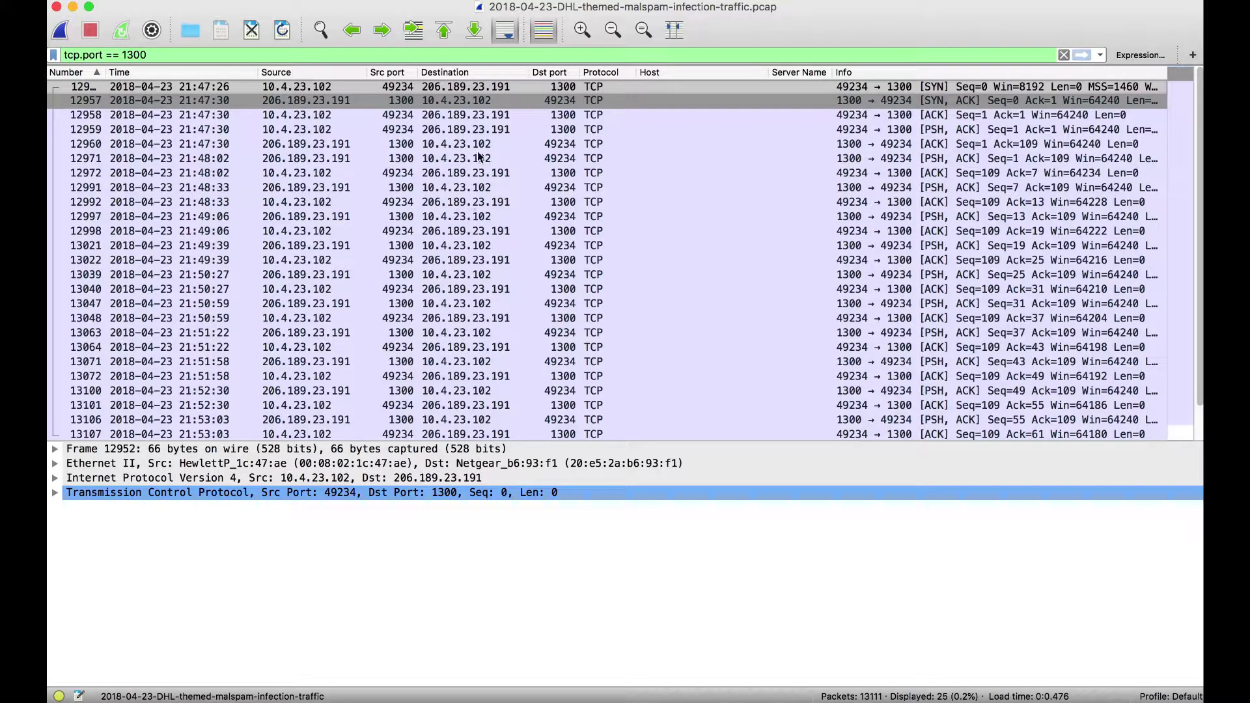
{"action": "left_click", "coordinate": [570, 87]}
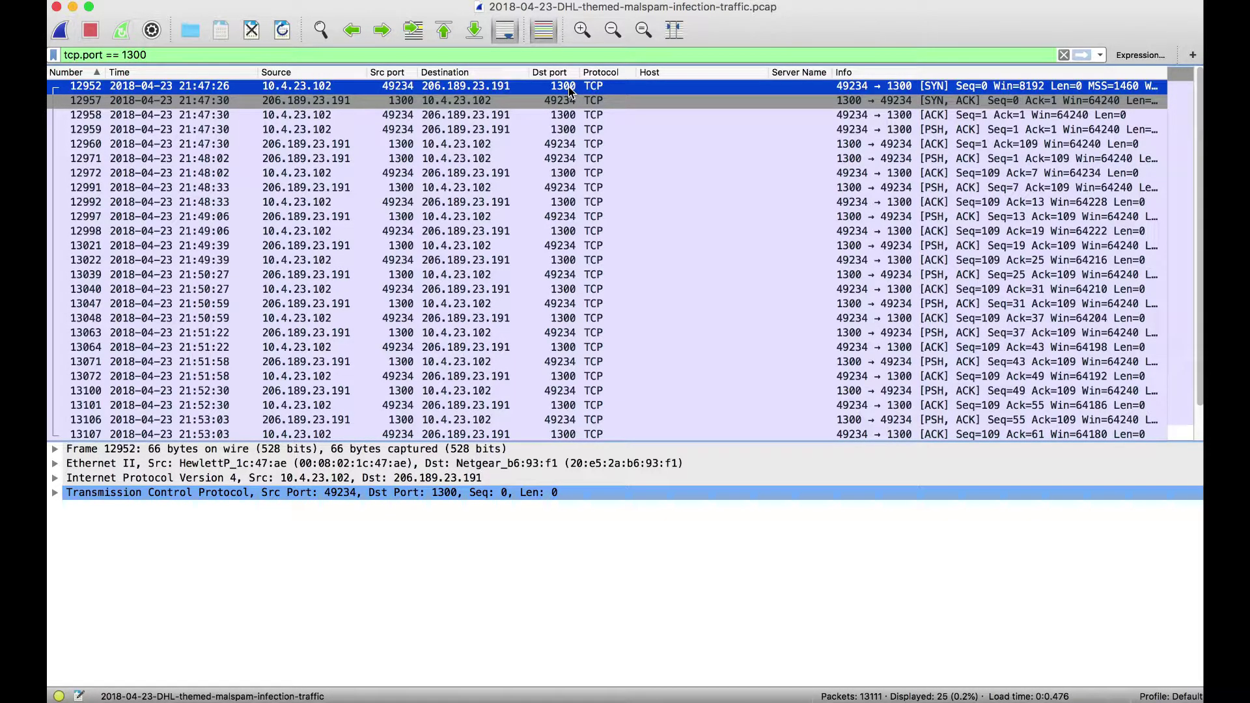
{"action": "left_click", "coordinate": [400, 102]}
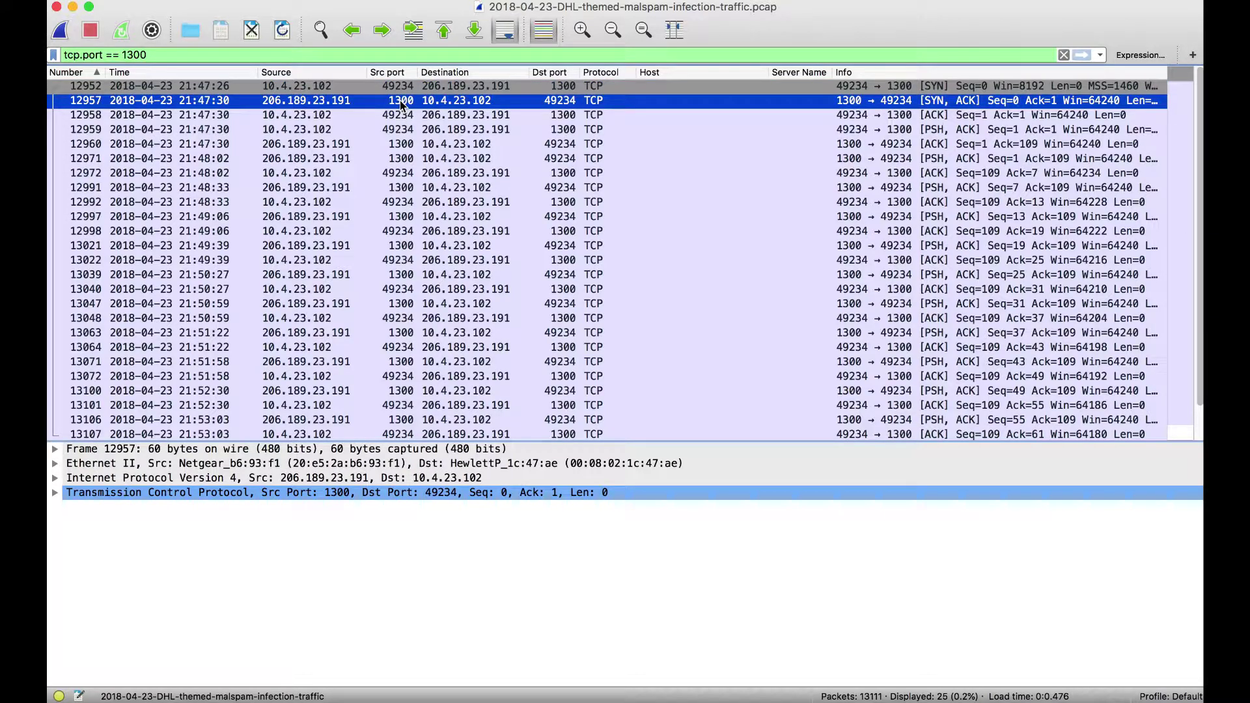
Extend the display filter to tcp.port == 1300 and tcp.flags == 0x2 and apply it.
{"action": "left_click", "coordinate": [348, 56]}
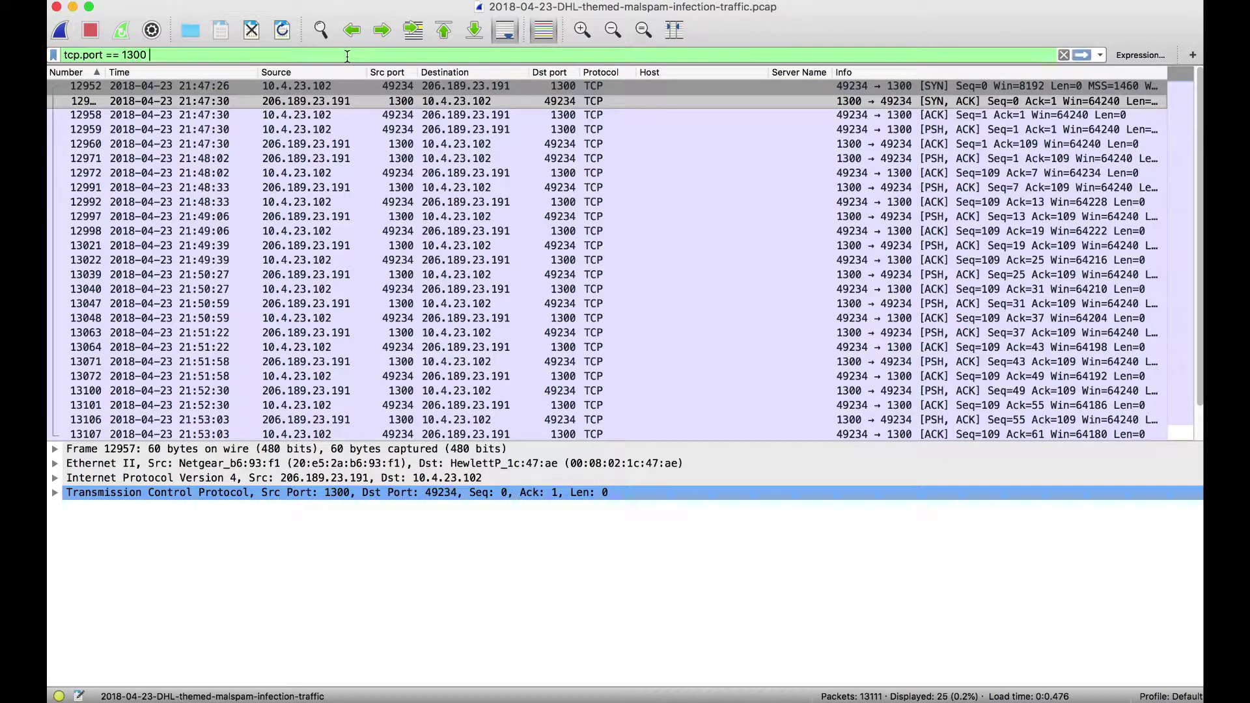
{"action": "type", "text": "and"}
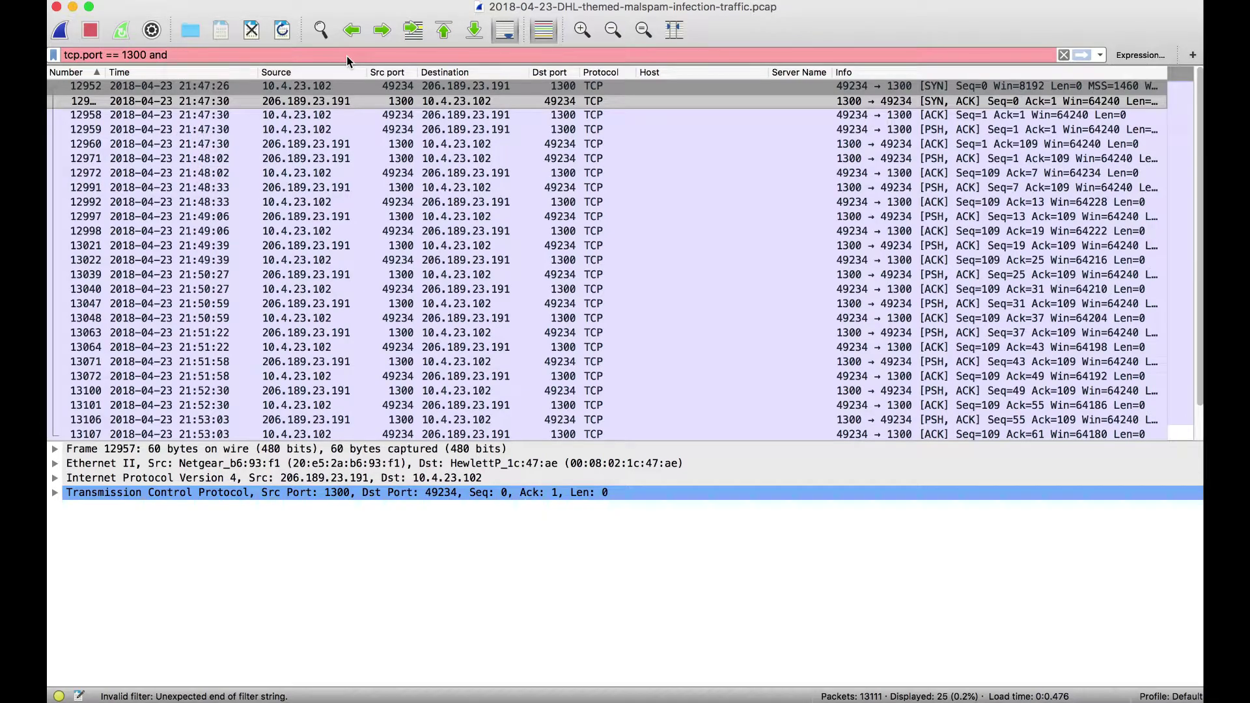
{"action": "type", "text": " tcp."}
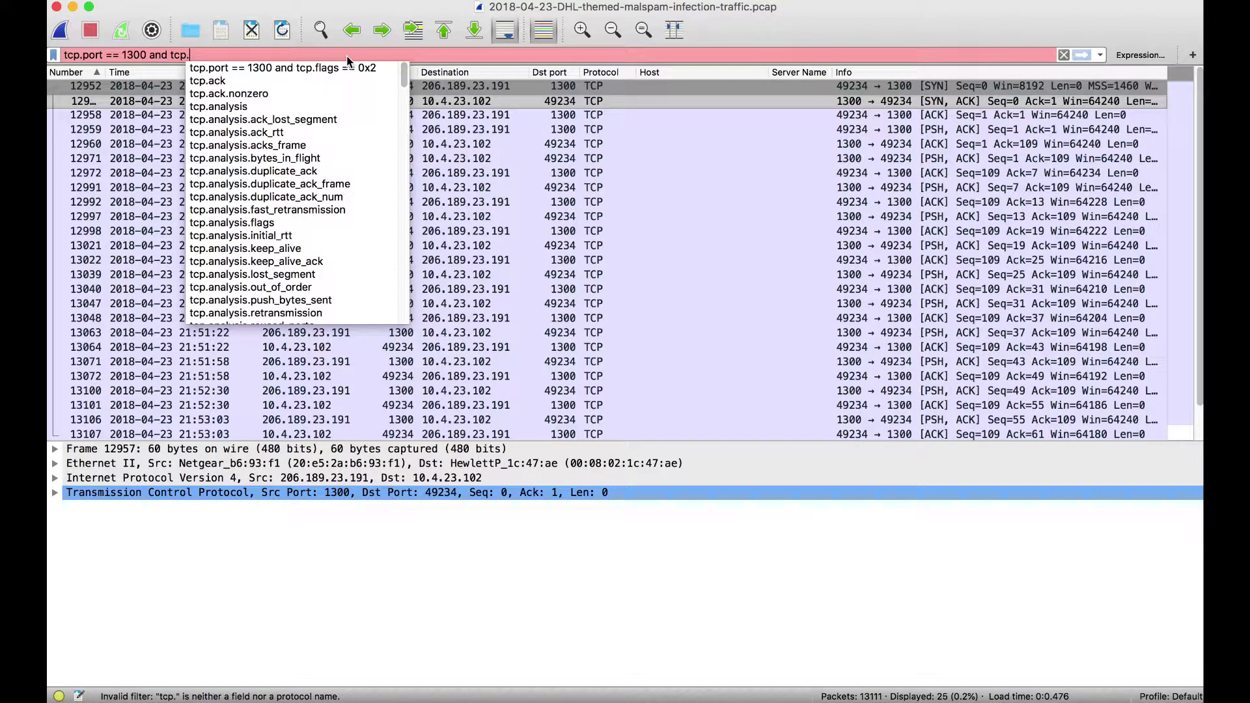
{"action": "type", "text": "flags "}
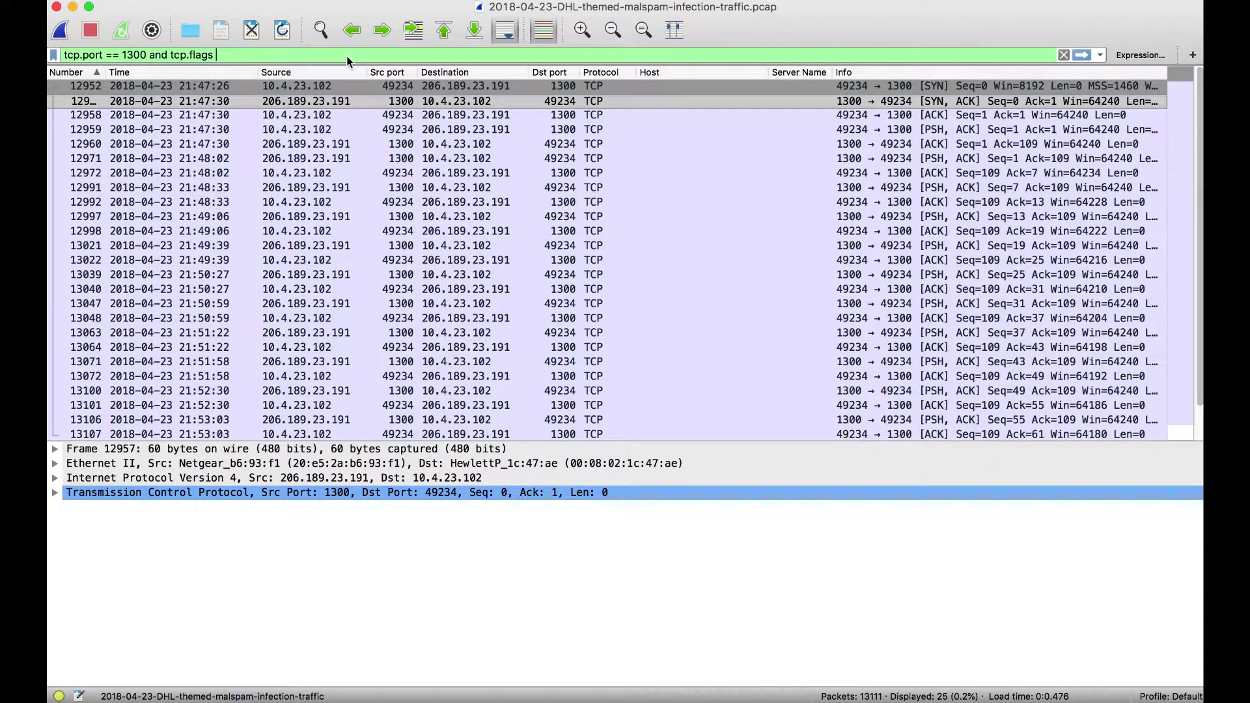
{"action": "type", "text": "== 0x2"}
{"action": "key", "text": "Return"}
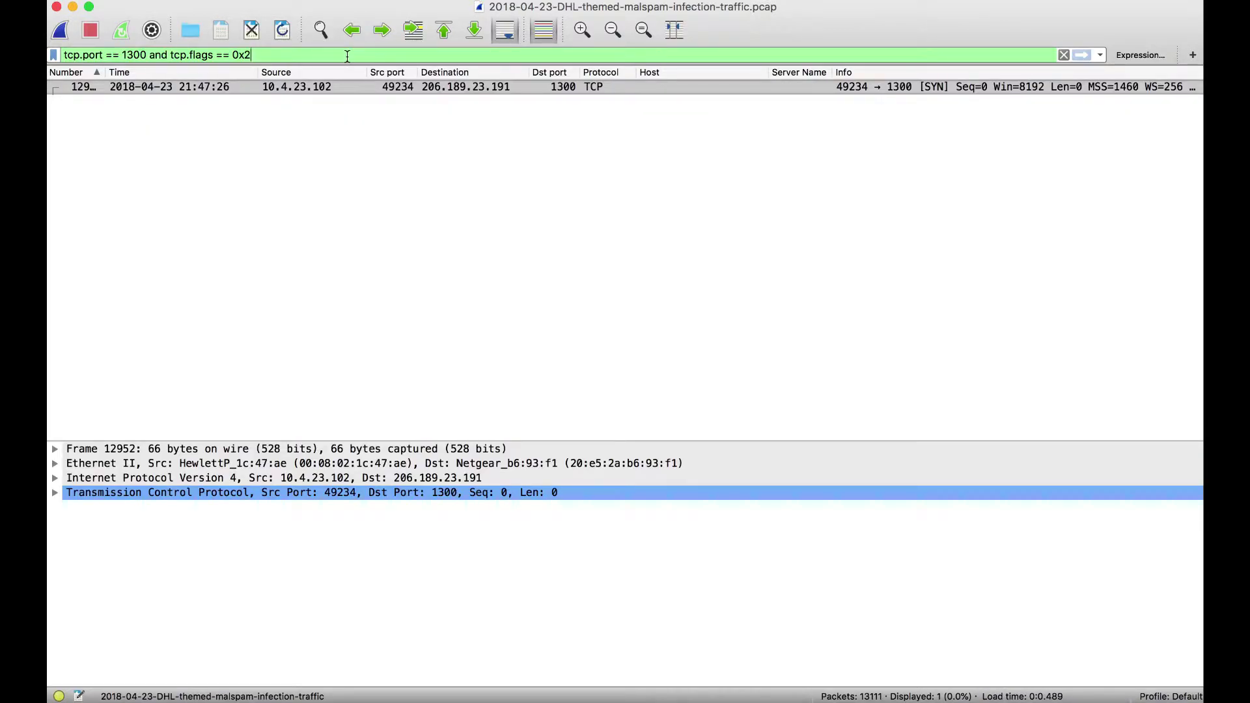
Try a single equals sign in the tcp.flags comparison, restore the == operator and reapply the filter.
{"action": "key", "text": "Left"}
{"action": "key", "text": "Left"}
{"action": "key", "text": "Left"}
{"action": "key", "text": "BackSpace"}
{"action": "key", "text": "BackSpace"}
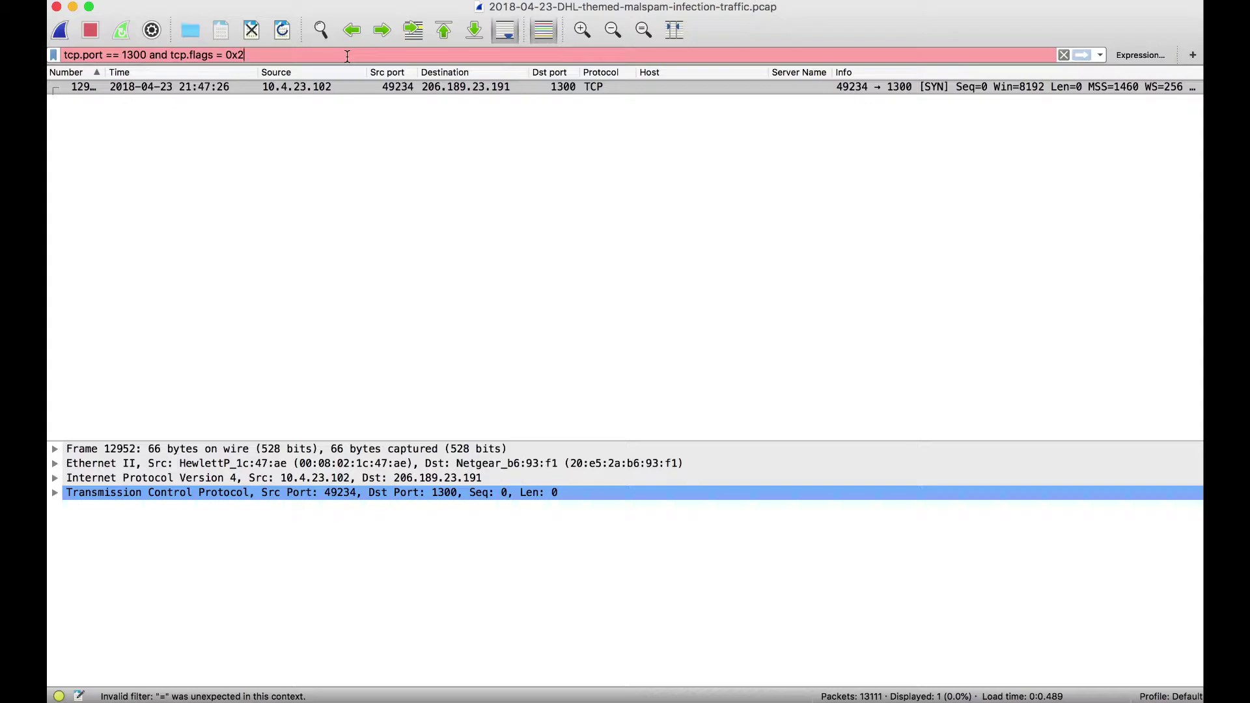
{"action": "key", "text": "Left"}
{"action": "key", "text": "Left"}
{"action": "type", "text": "="}
{"action": "key", "text": "Return"}
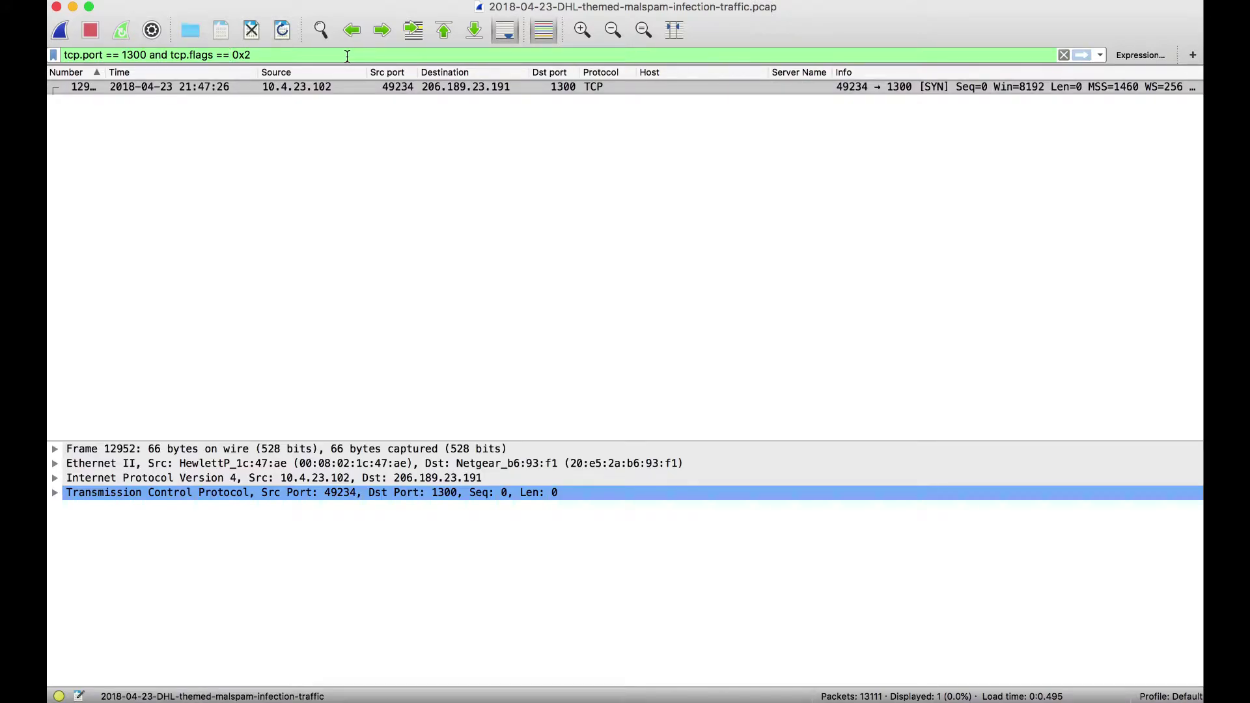
Clear the Wireshark display filter and apply the empty filter to the capture.
{"action": "key", "text": "super+Tab"}
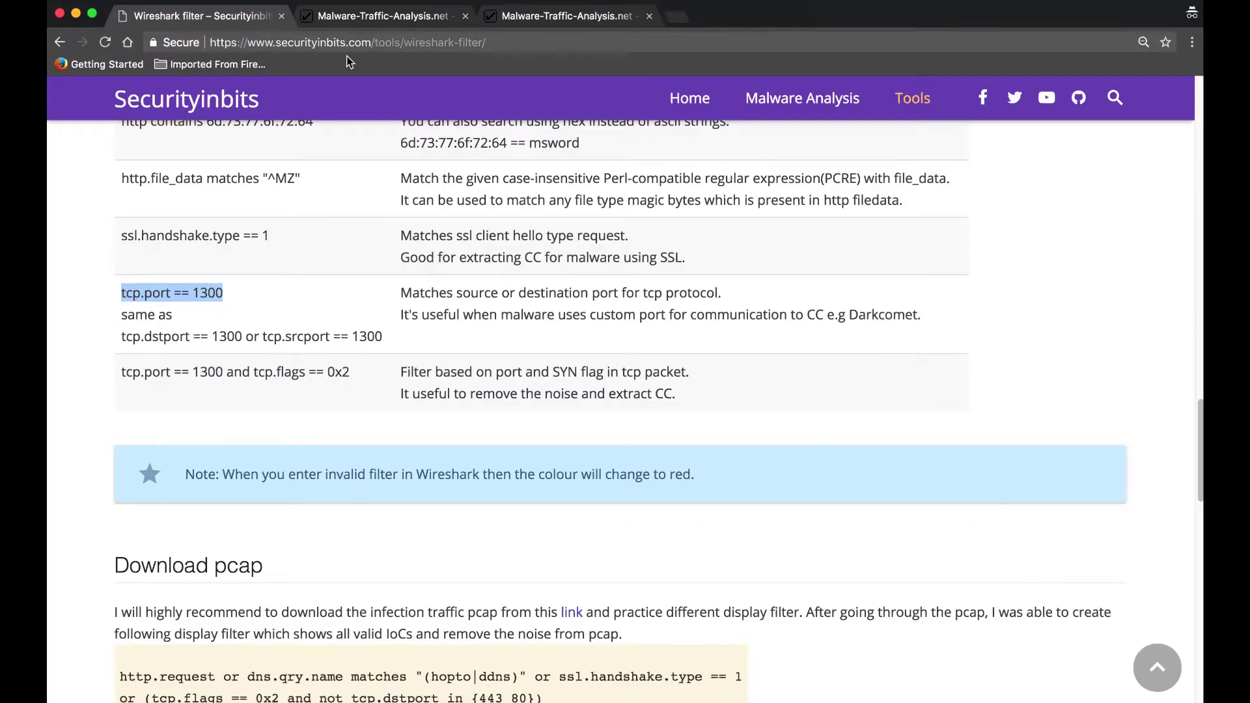
{"action": "key", "text": "super+Tab"}
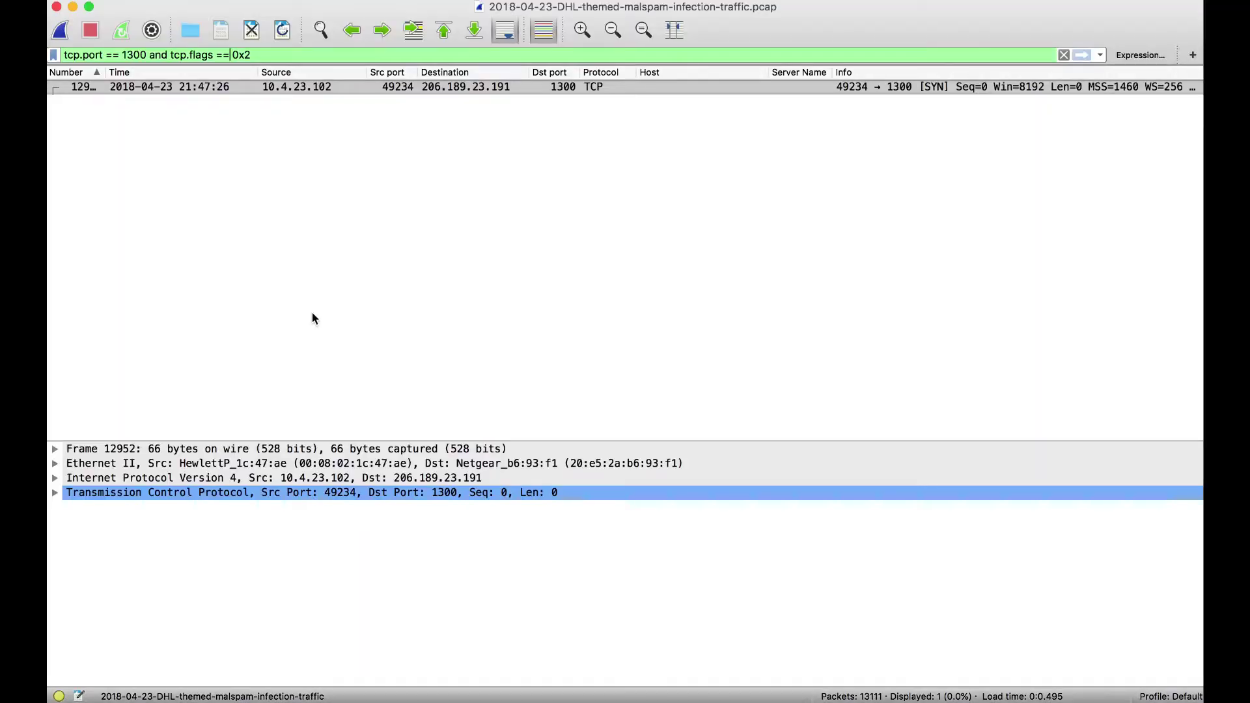
{"action": "triple_click", "coordinate": [277, 49]}
{"action": "key", "text": "BackSpace"}
{"action": "key", "text": "Return"}
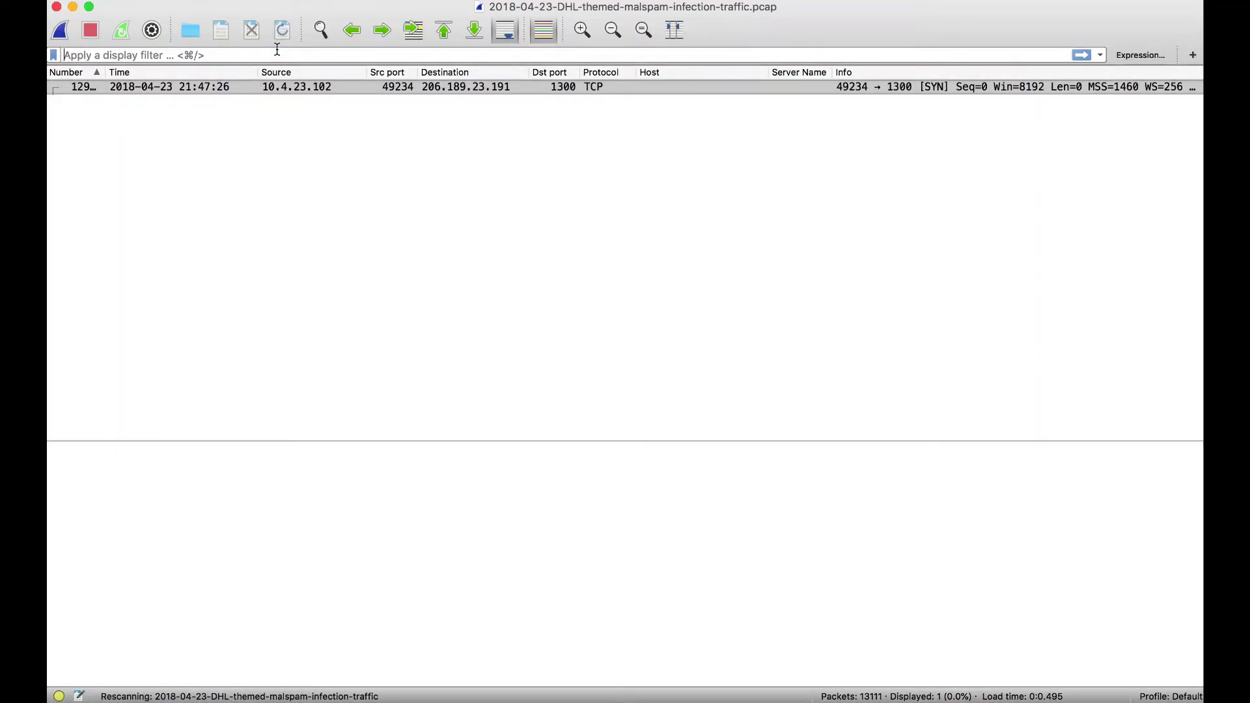
Switch to the browser and review the display filter table down to the Download pcap section.
{"action": "key", "text": "super+Tab"}
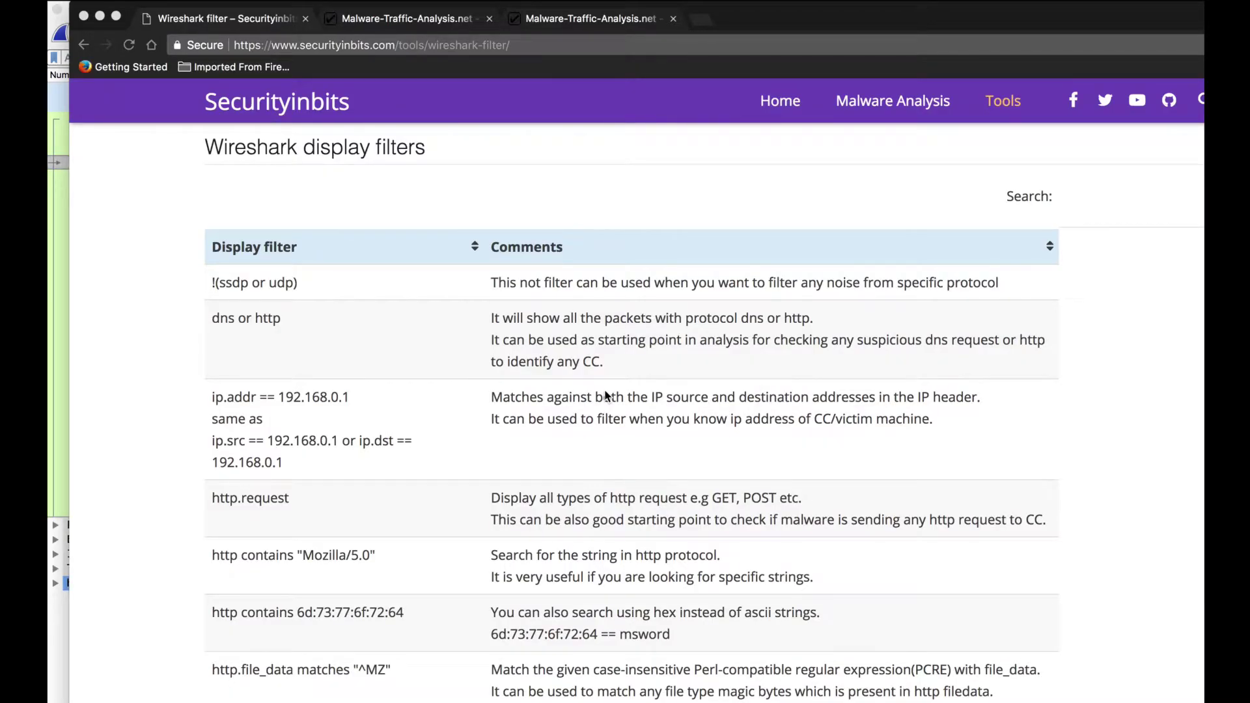
{"action": "scroll", "coordinate": [605, 395], "scroll_direction": "down", "scroll_amount": 5}
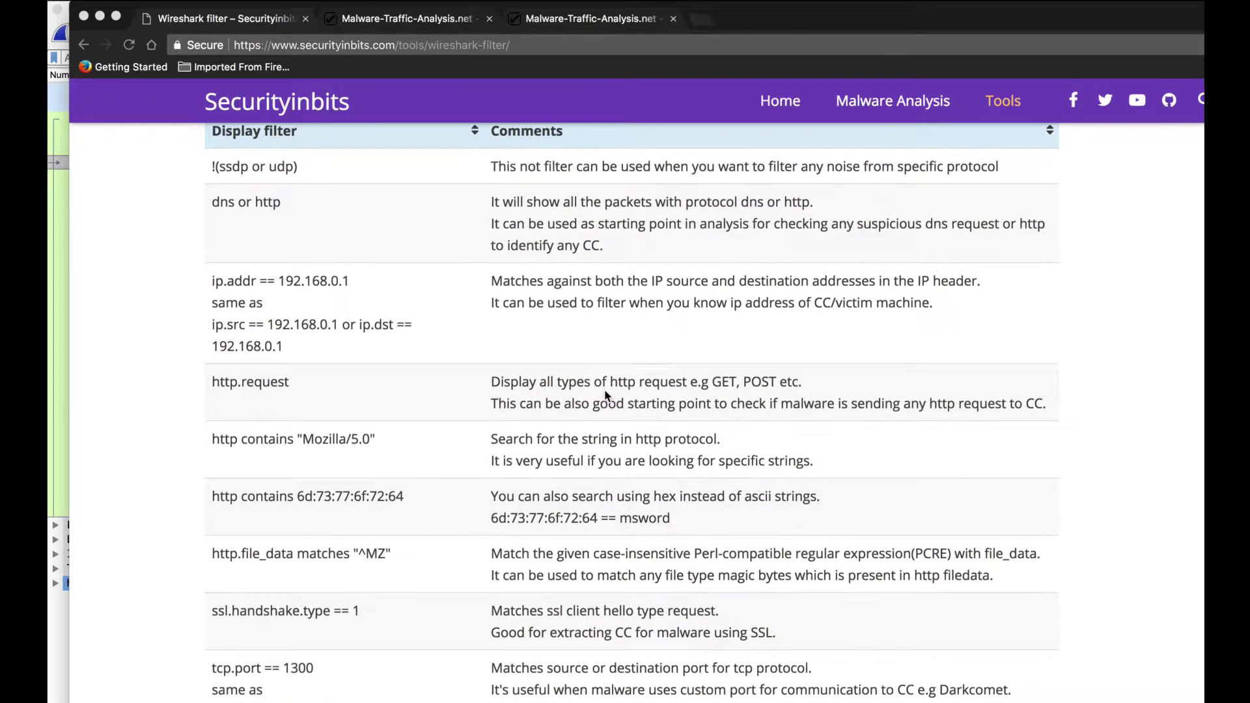
{"action": "scroll", "coordinate": [606, 394], "scroll_direction": "down", "scroll_amount": 9}
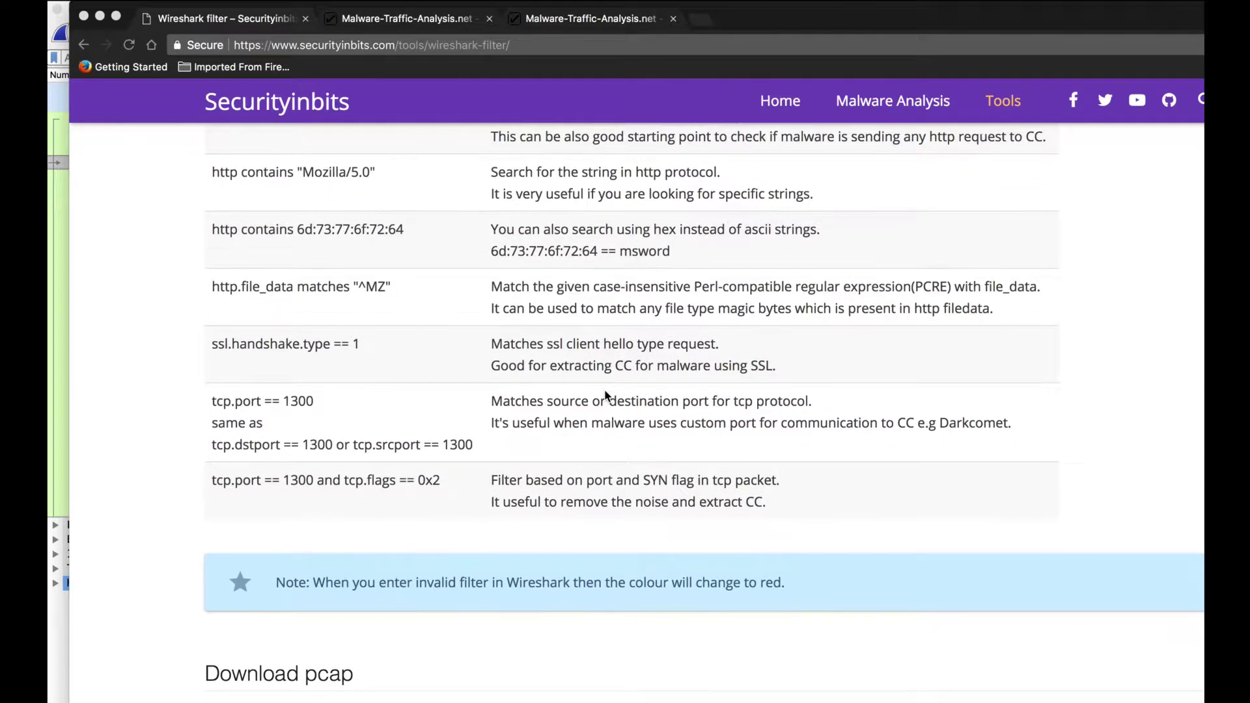
{"action": "scroll", "coordinate": [606, 395], "scroll_direction": "down", "scroll_amount": 3}
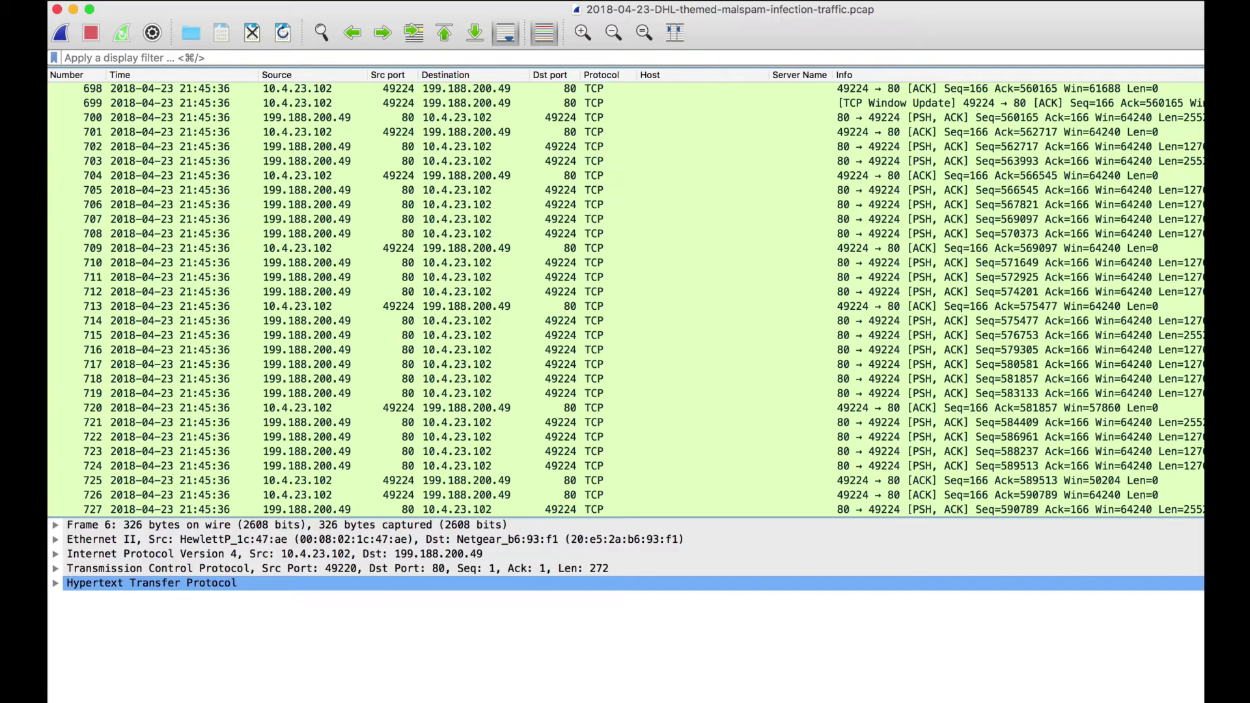
Enter http.request as the display filter and apply it to the capture.
{"action": "left_click", "coordinate": [878, 53]}
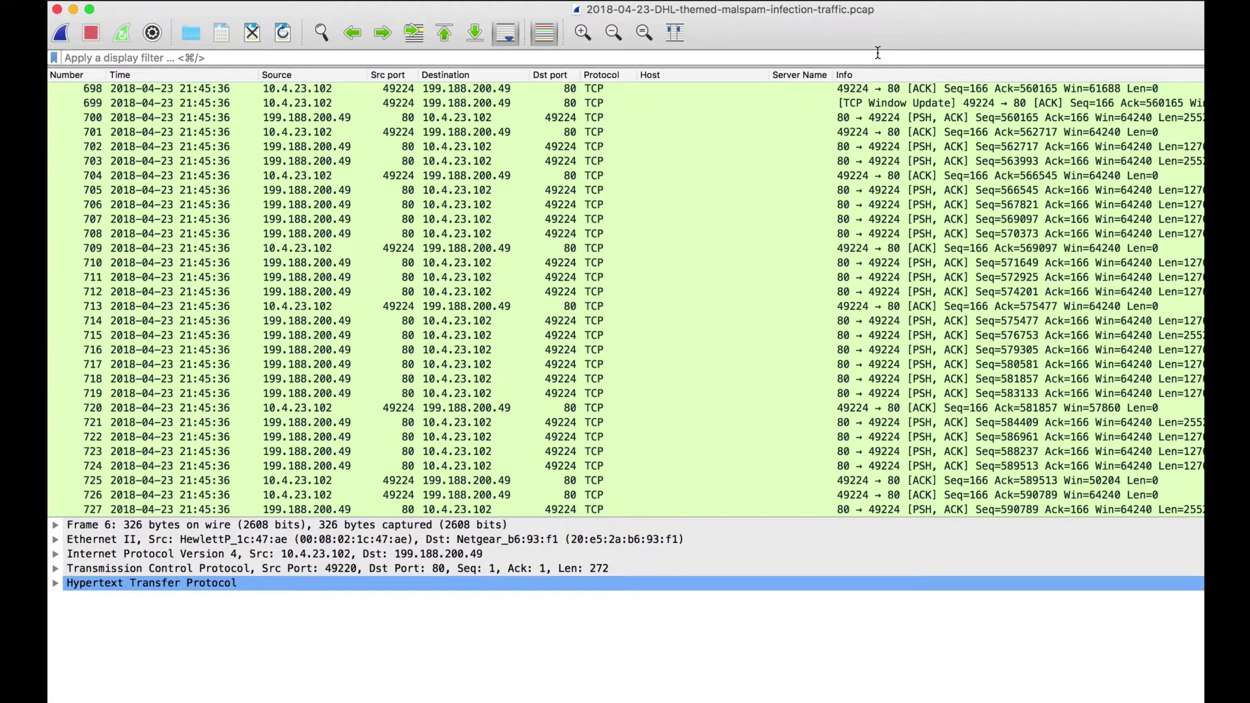
{"action": "type", "text": "http.re"}
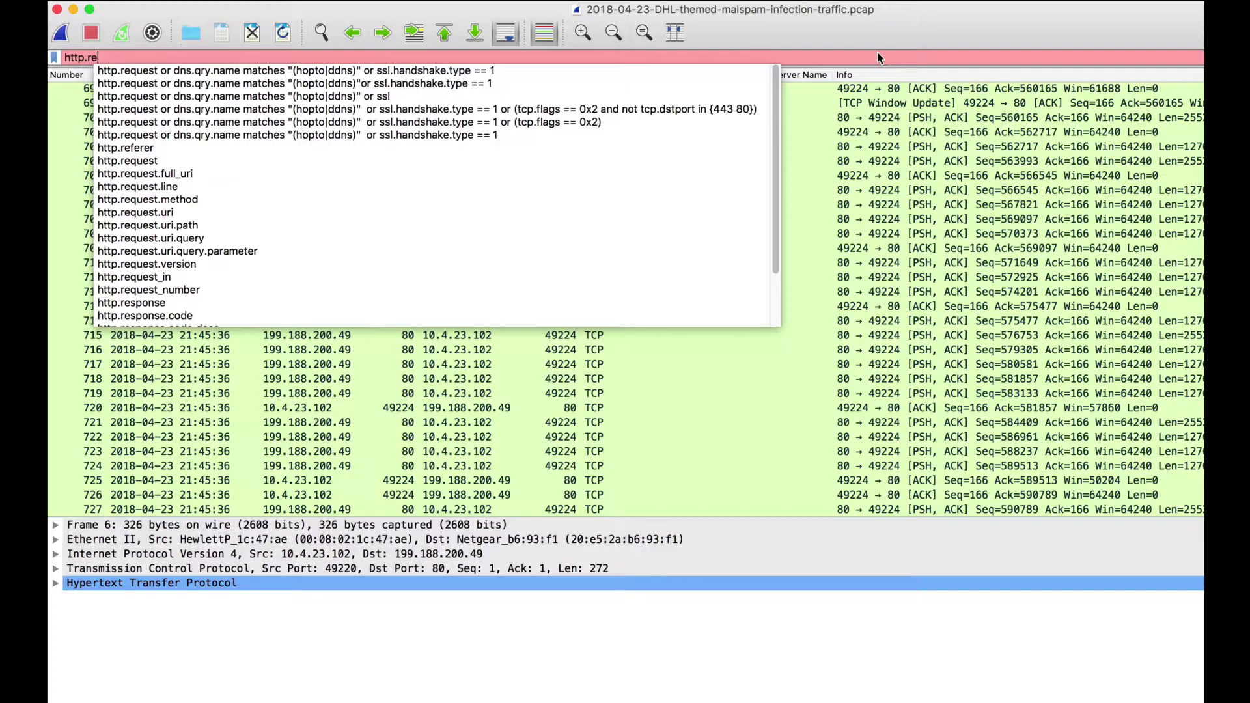
{"action": "key", "text": "Escape"}
{"action": "type", "text": "q"}
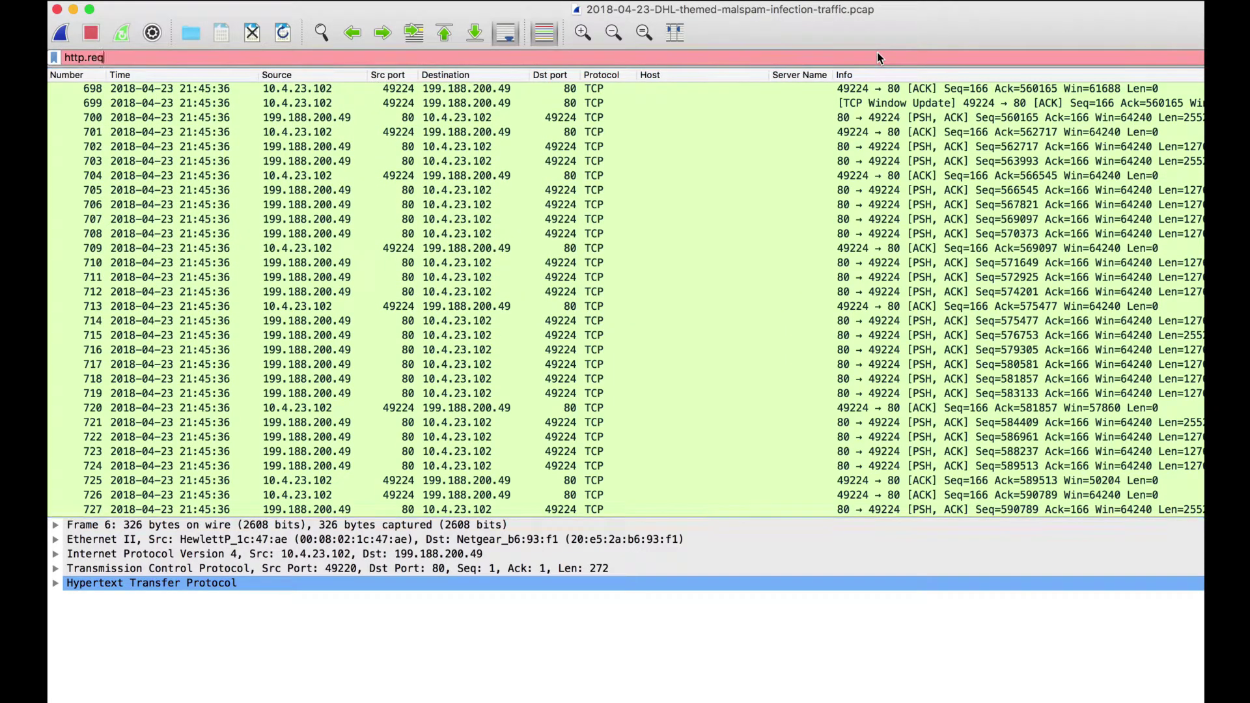
{"action": "type", "text": "uest"}
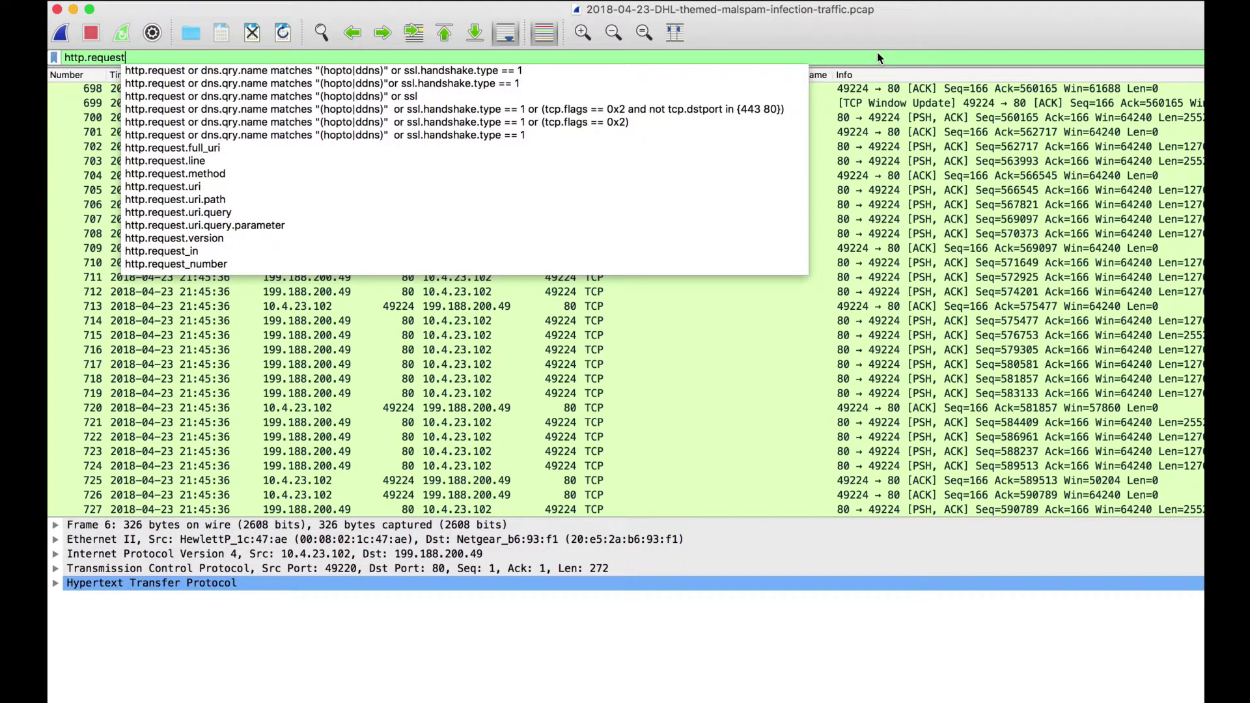
{"action": "key", "text": "Return"}
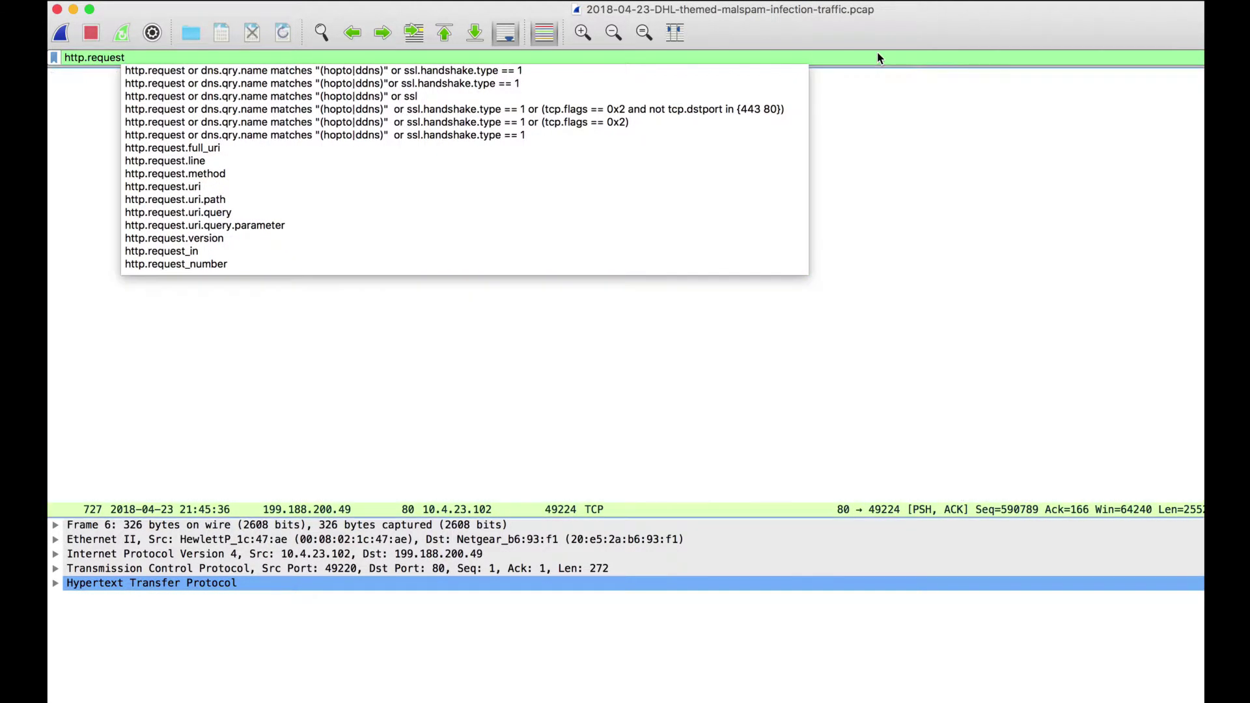
Inspect the HTTP requests to plumberspro.us, including the good.exe download and the POST in packet 13059.
{"action": "left_click", "coordinate": [846, 58]}
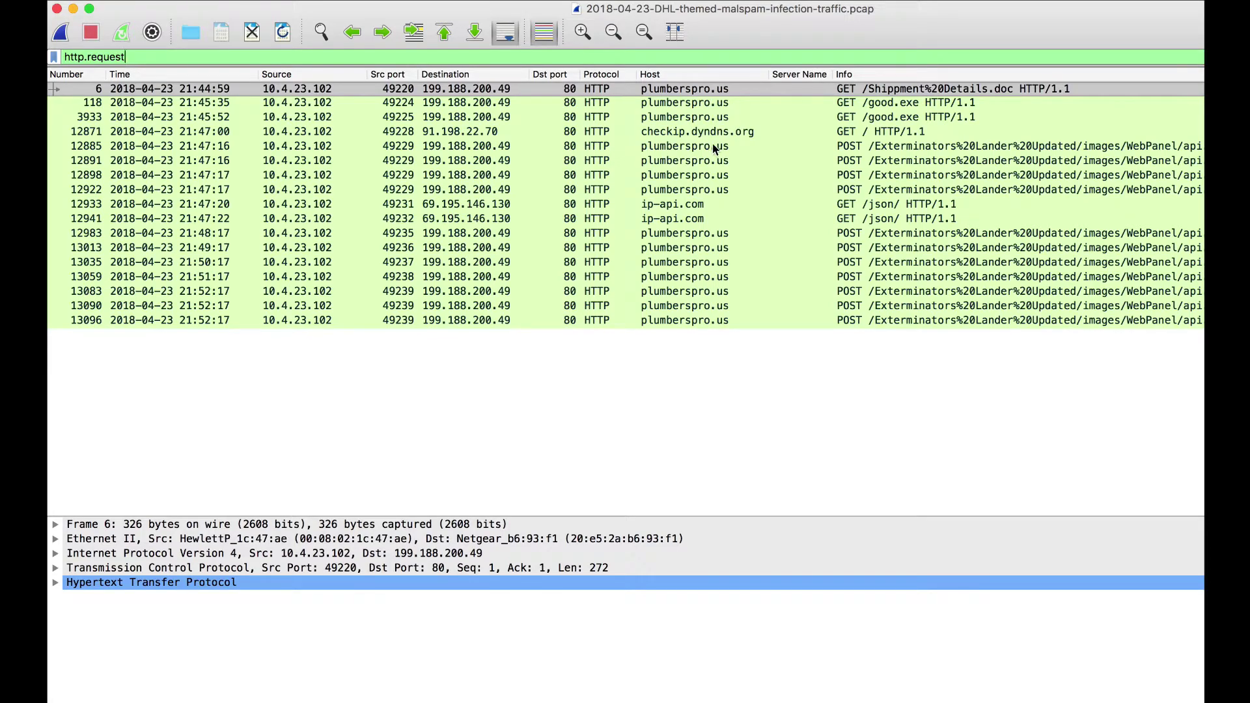
{"action": "left_click", "coordinate": [703, 120]}
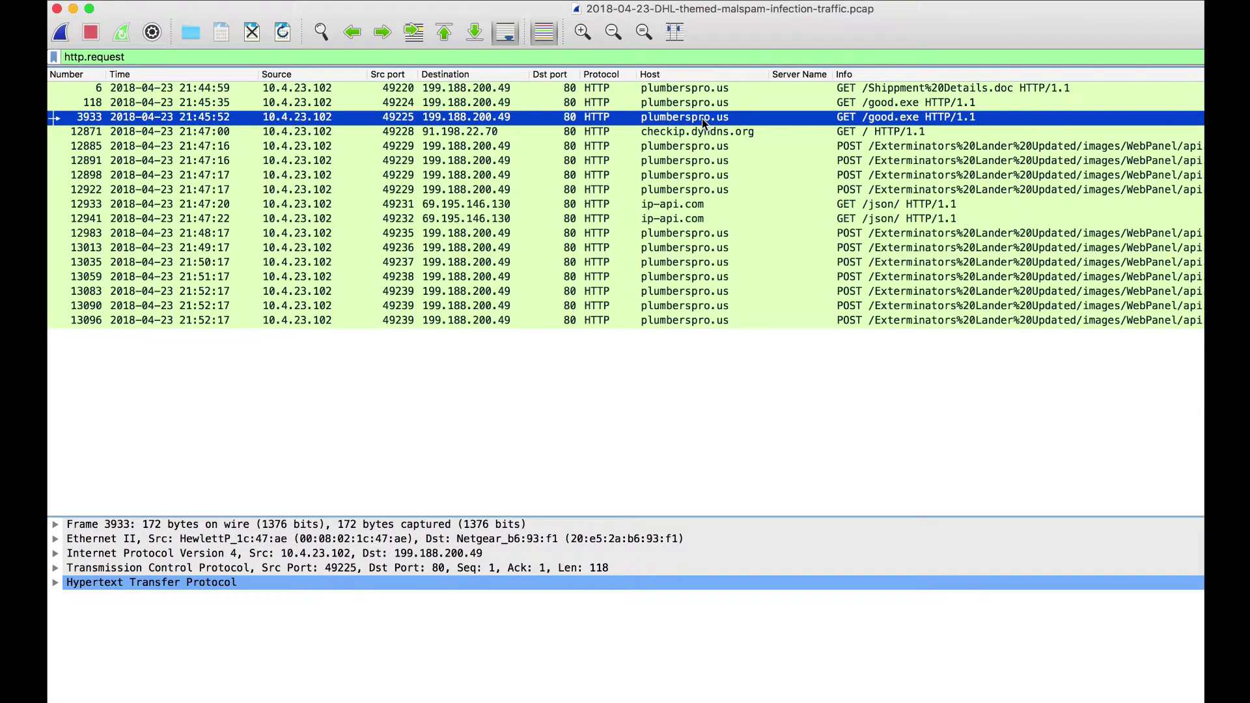
{"action": "left_click", "coordinate": [701, 277]}
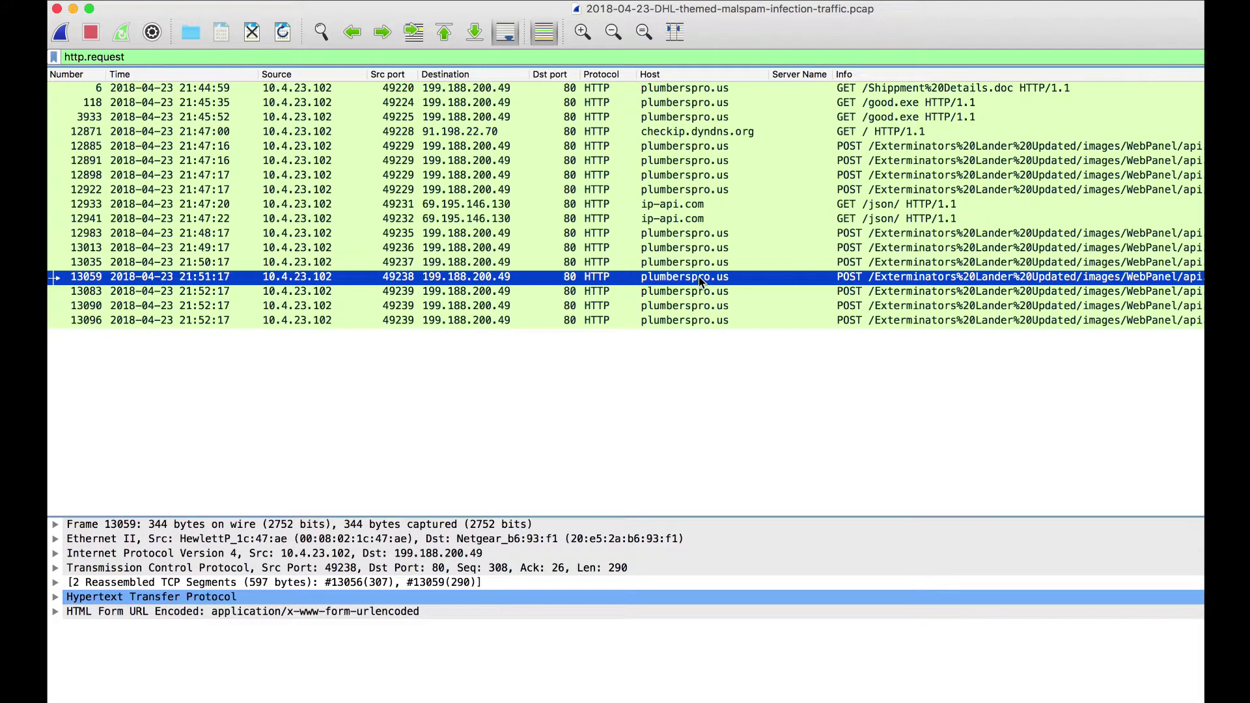
Extend the display filter to http.request or dns and apply it.
{"action": "left_click", "coordinate": [428, 58]}
{"action": "type", "text": "o"}
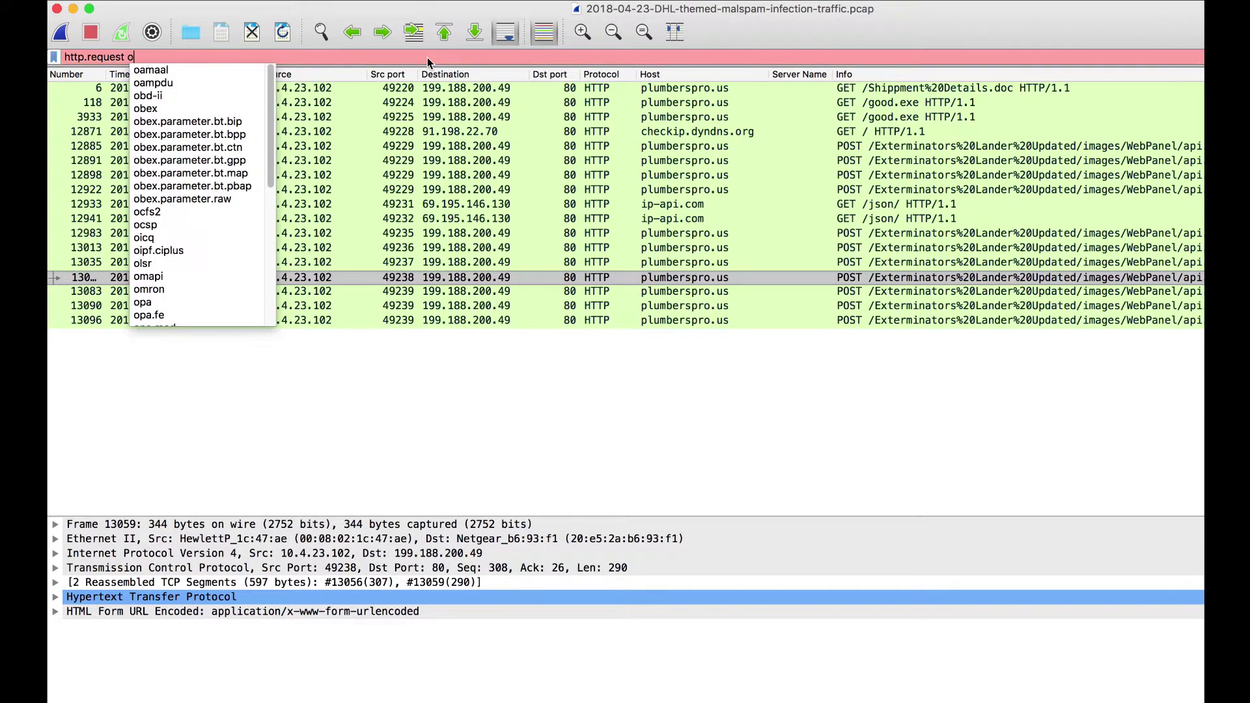
{"action": "type", "text": "r dns"}
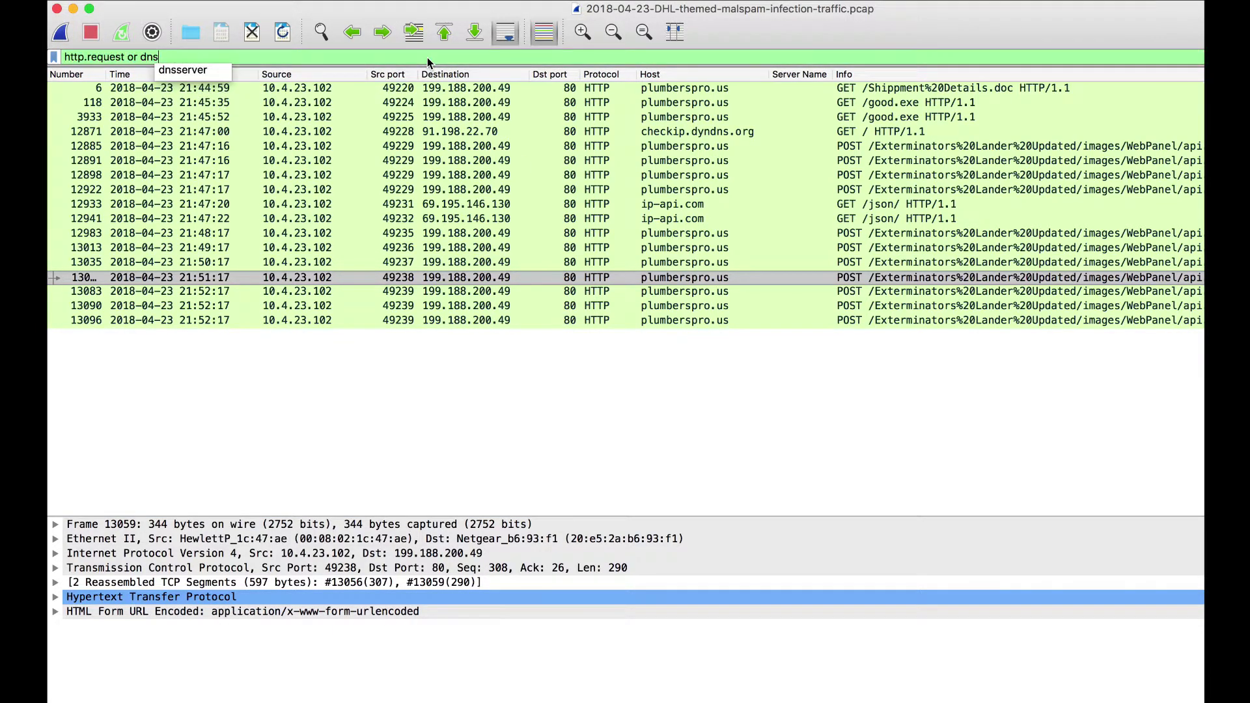
{"action": "key", "text": "Return"}
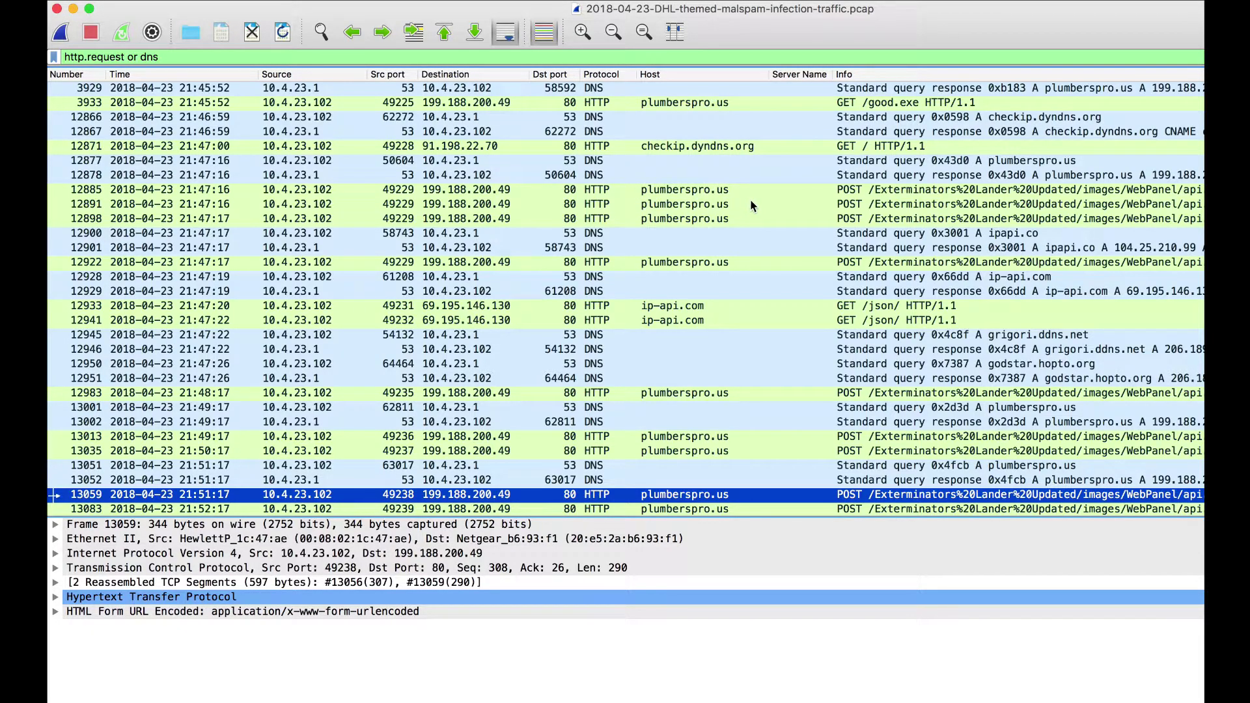
Examine the DNS and HTTP packets for plumberspro.us, checkip.dyndns.org, ipapi.co and ip-api.com.
{"action": "left_click", "coordinate": [1003, 91]}
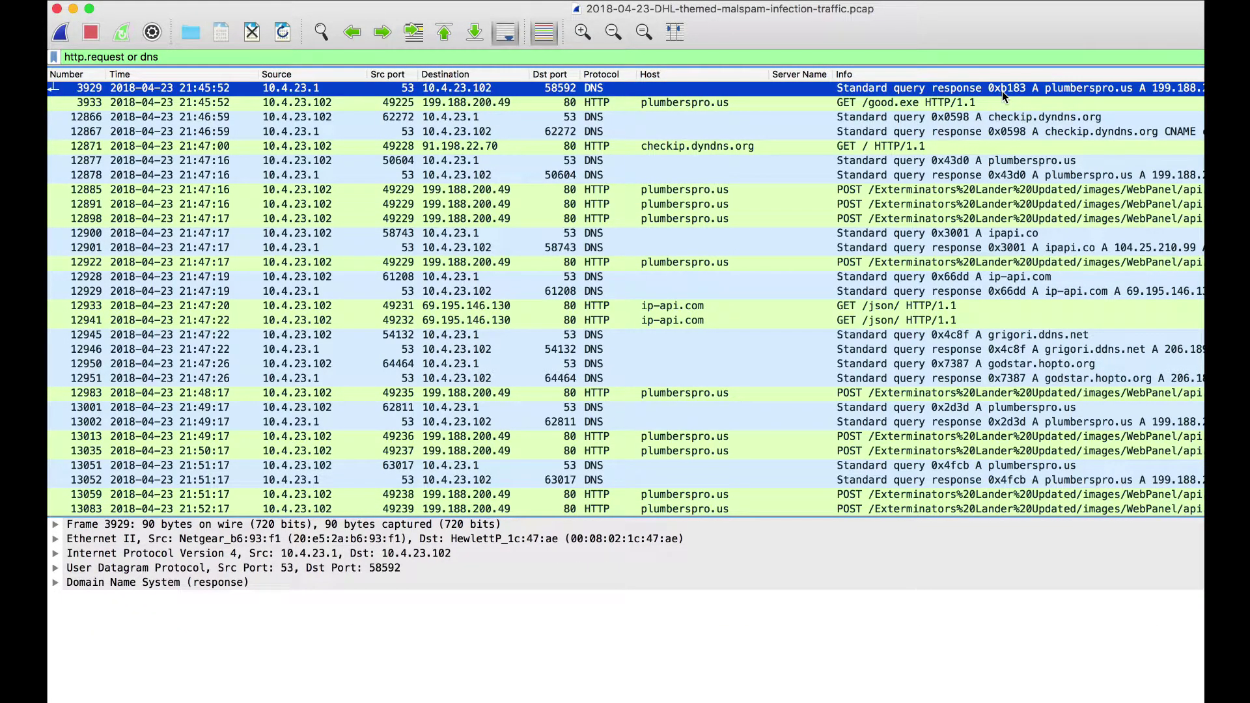
{"action": "left_click", "coordinate": [1009, 117]}
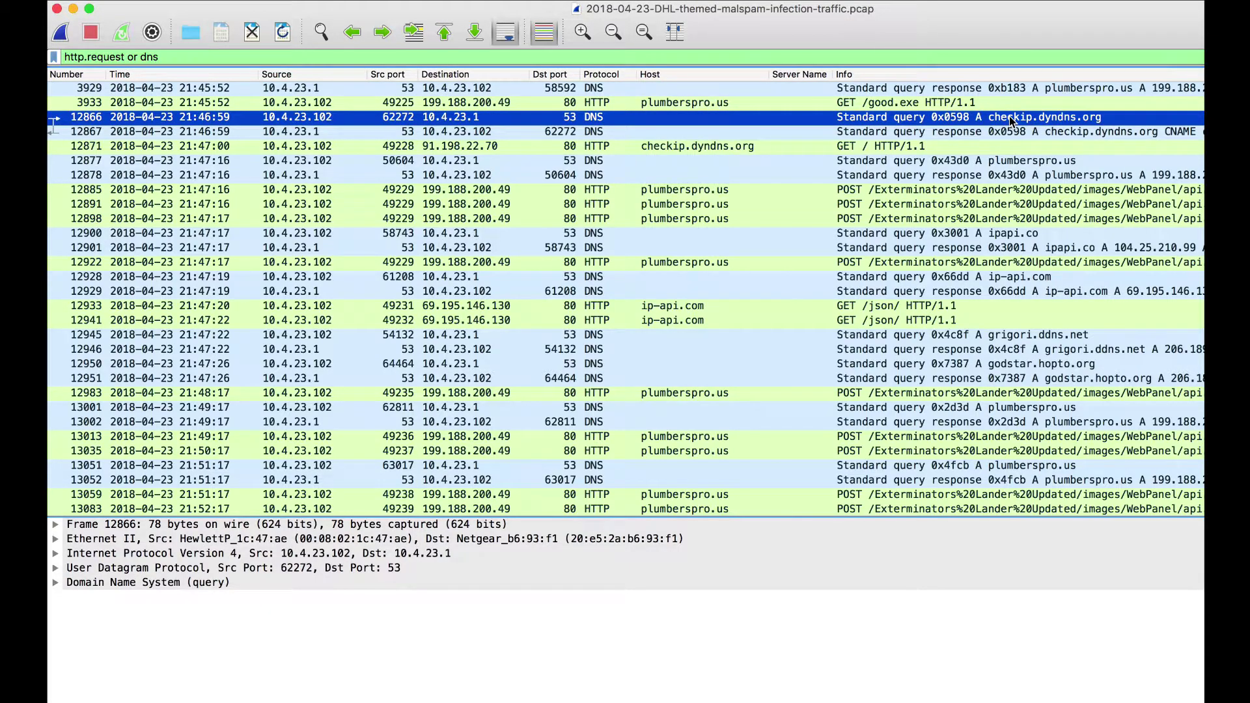
{"action": "left_click", "coordinate": [1008, 235]}
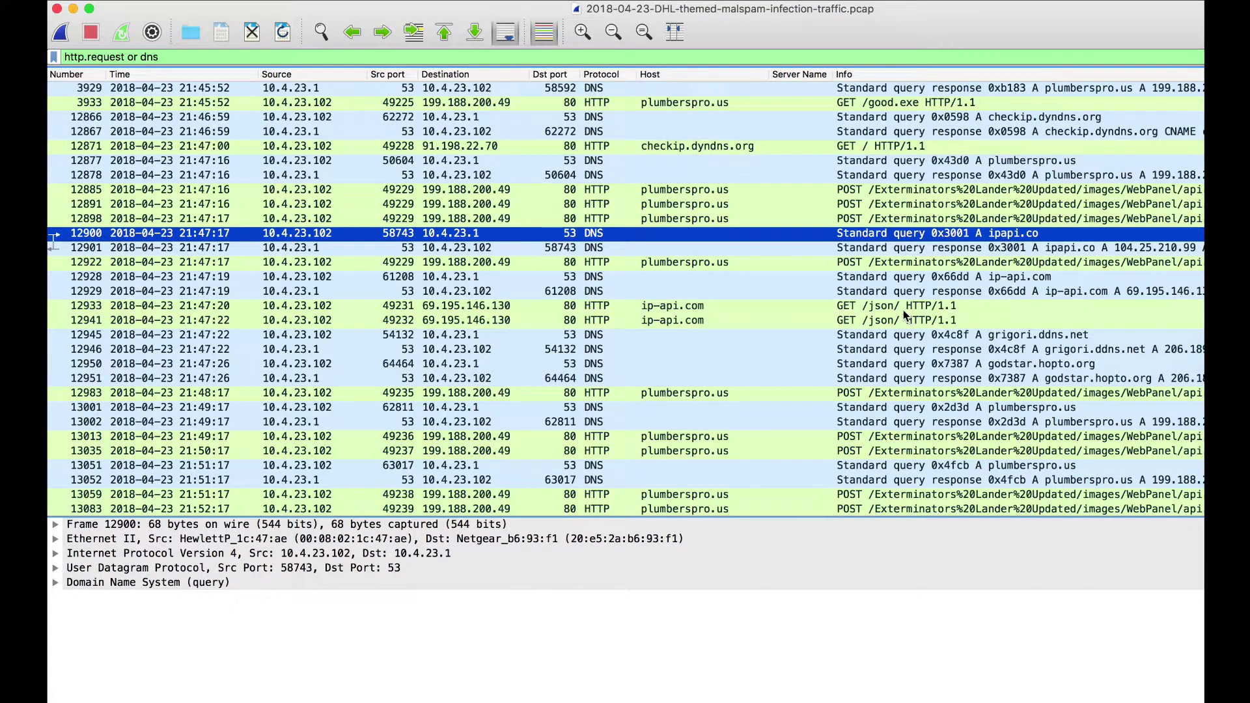
{"action": "left_click", "coordinate": [896, 306]}
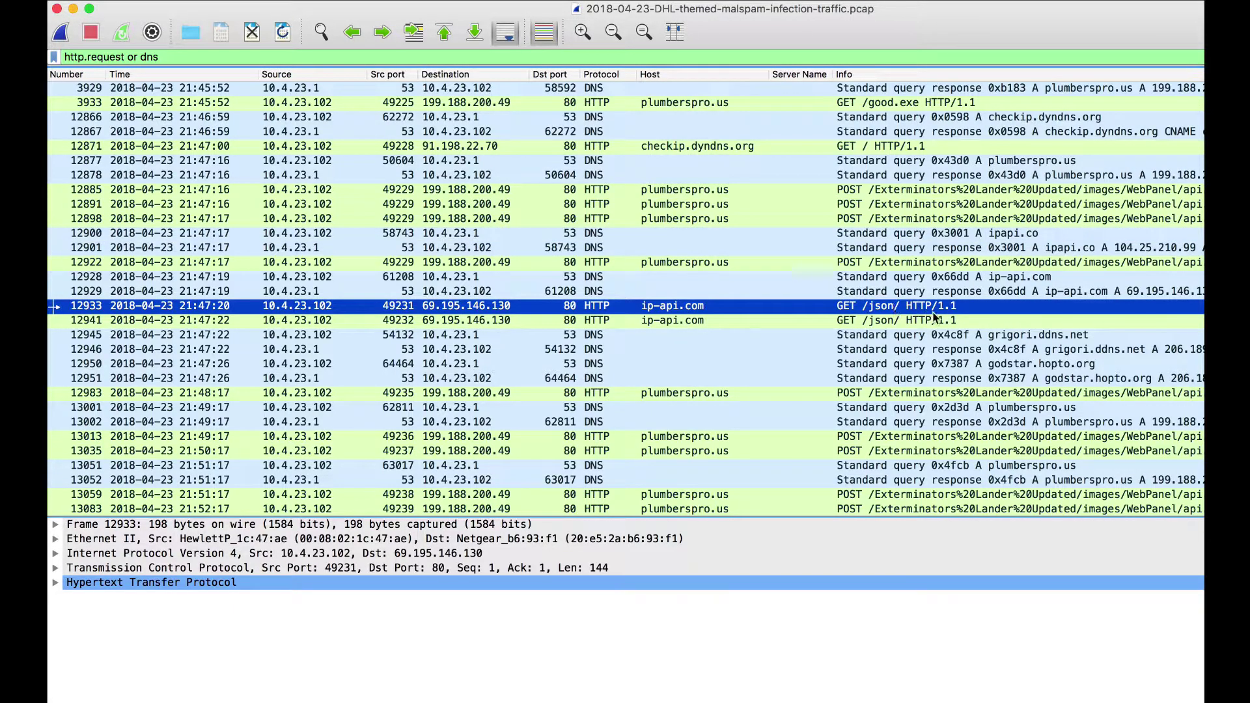
Compare the DNS queries for the dynamic DNS domains grigori.ddns.net and godstar.hopto.org.
{"action": "left_click", "coordinate": [1025, 336]}
{"action": "left_click", "coordinate": [1037, 365]}
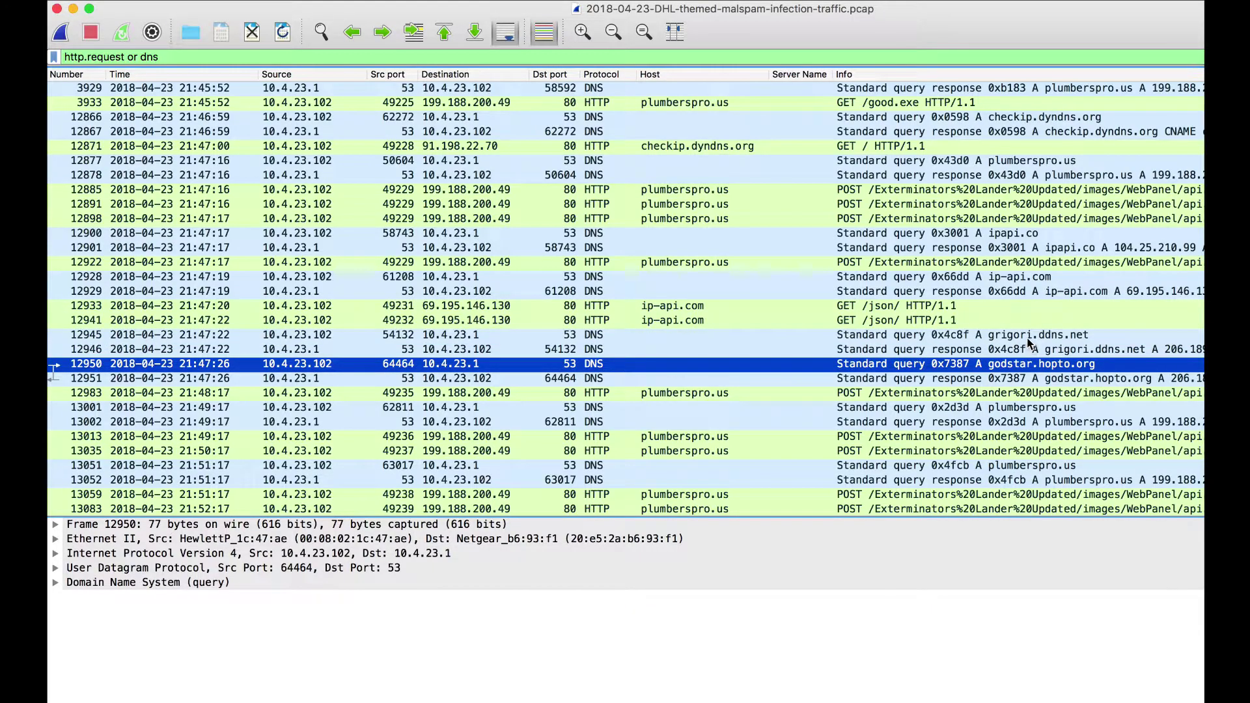
{"action": "left_click", "coordinate": [1030, 337]}
{"action": "left_click", "coordinate": [1037, 366]}
{"action": "left_click", "coordinate": [1029, 336]}
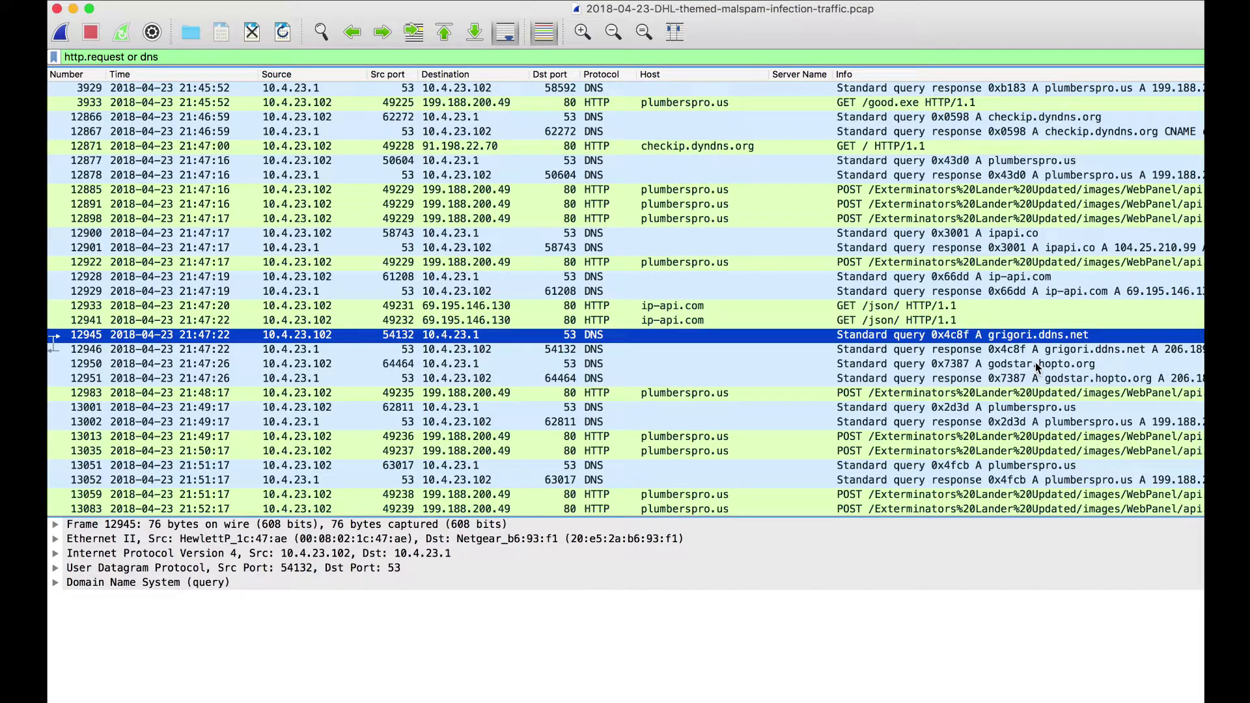
{"action": "left_click", "coordinate": [1039, 366]}
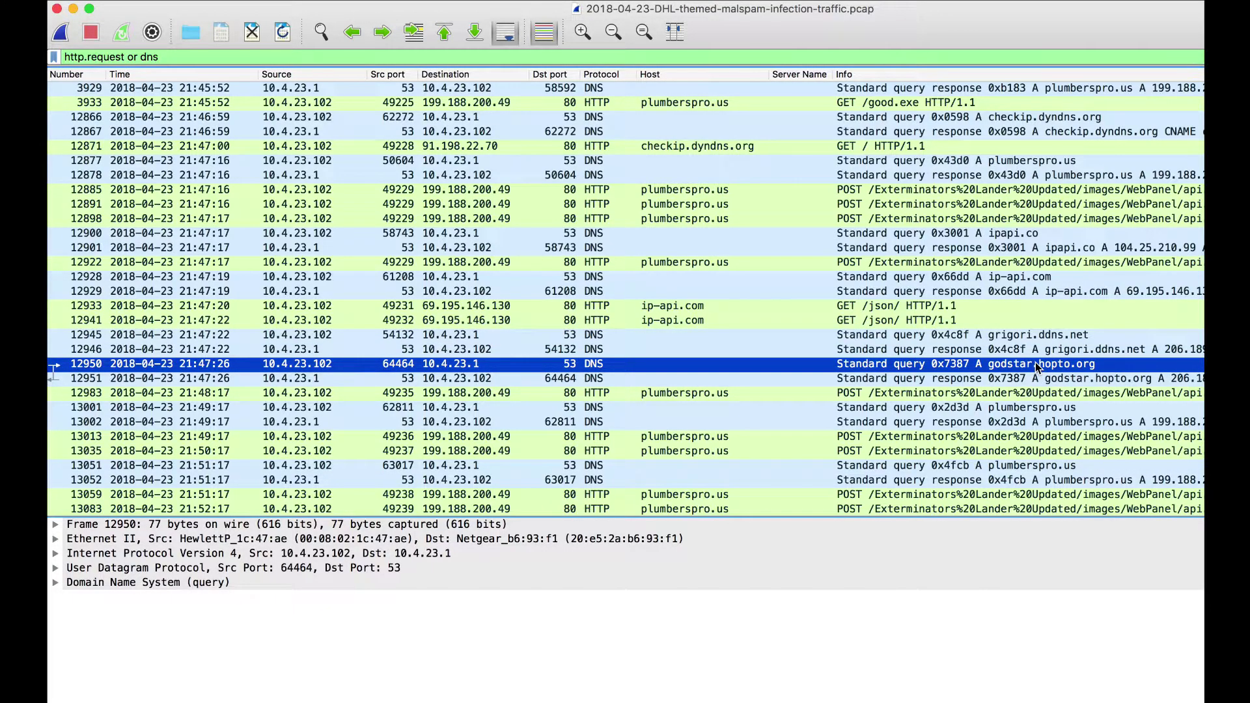
{"action": "left_click", "coordinate": [1028, 337]}
{"action": "left_click", "coordinate": [1030, 367]}
{"action": "left_click", "coordinate": [1022, 336]}
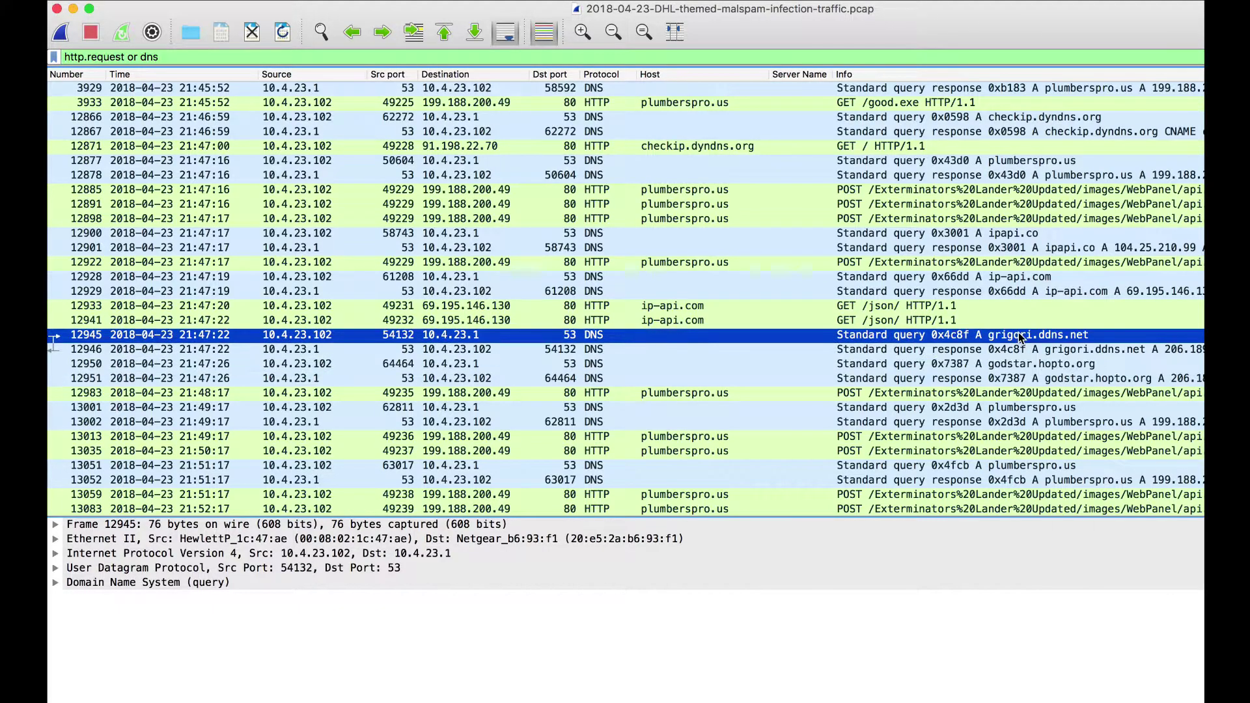
{"action": "left_click", "coordinate": [1029, 368]}
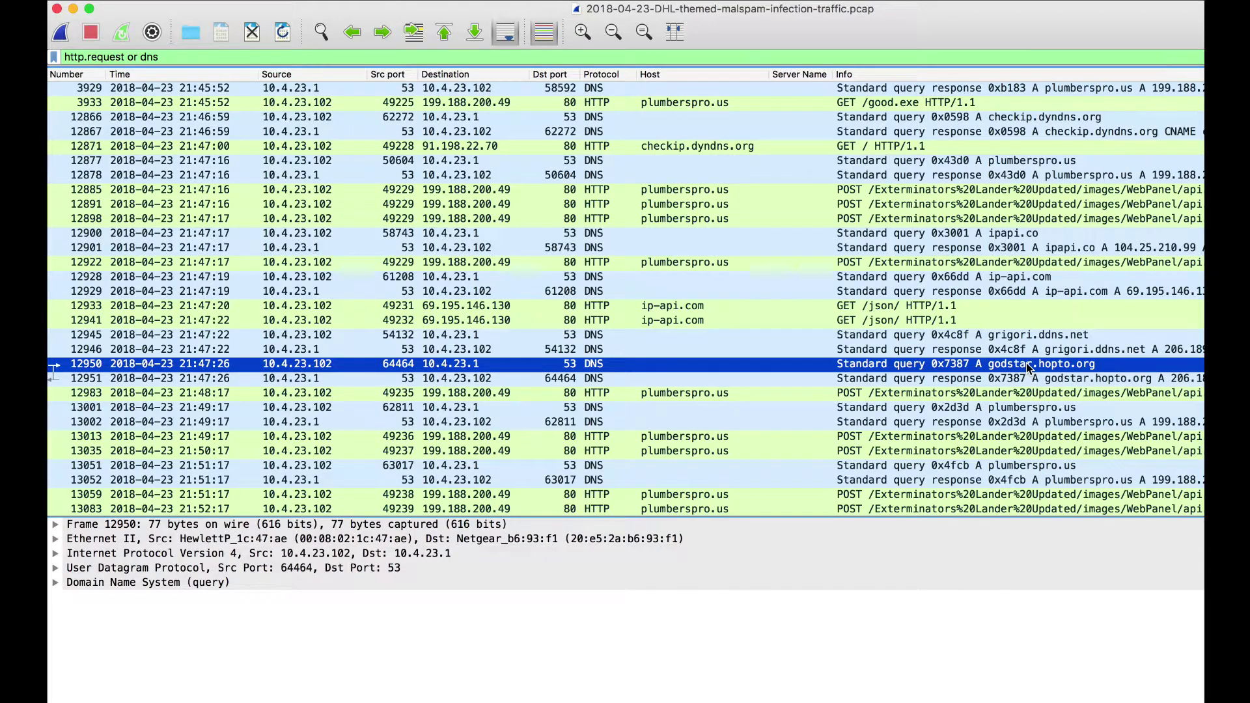
Switch to the browser, copy the clause or dns.qry.name matches "(hopto|ddns)" from the Securityinbits page, and return to Wireshark.
{"action": "key", "text": "super+Tab"}
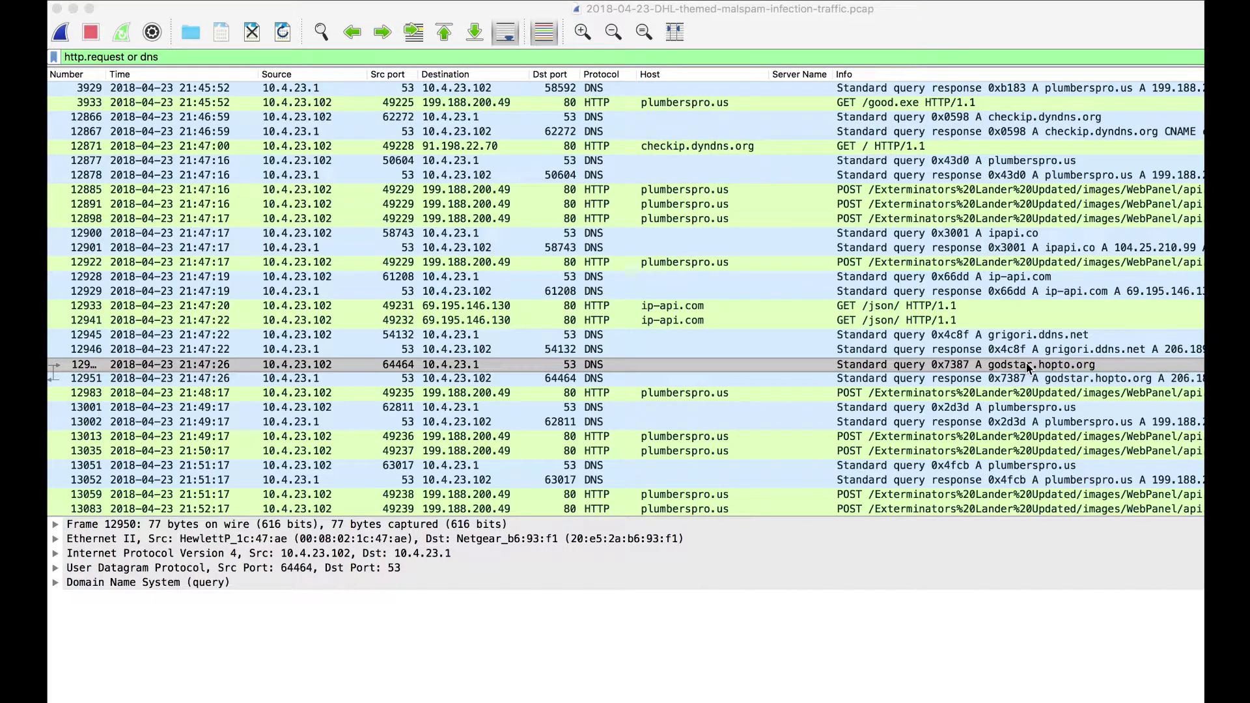
{"action": "key", "text": "super+Tab"}
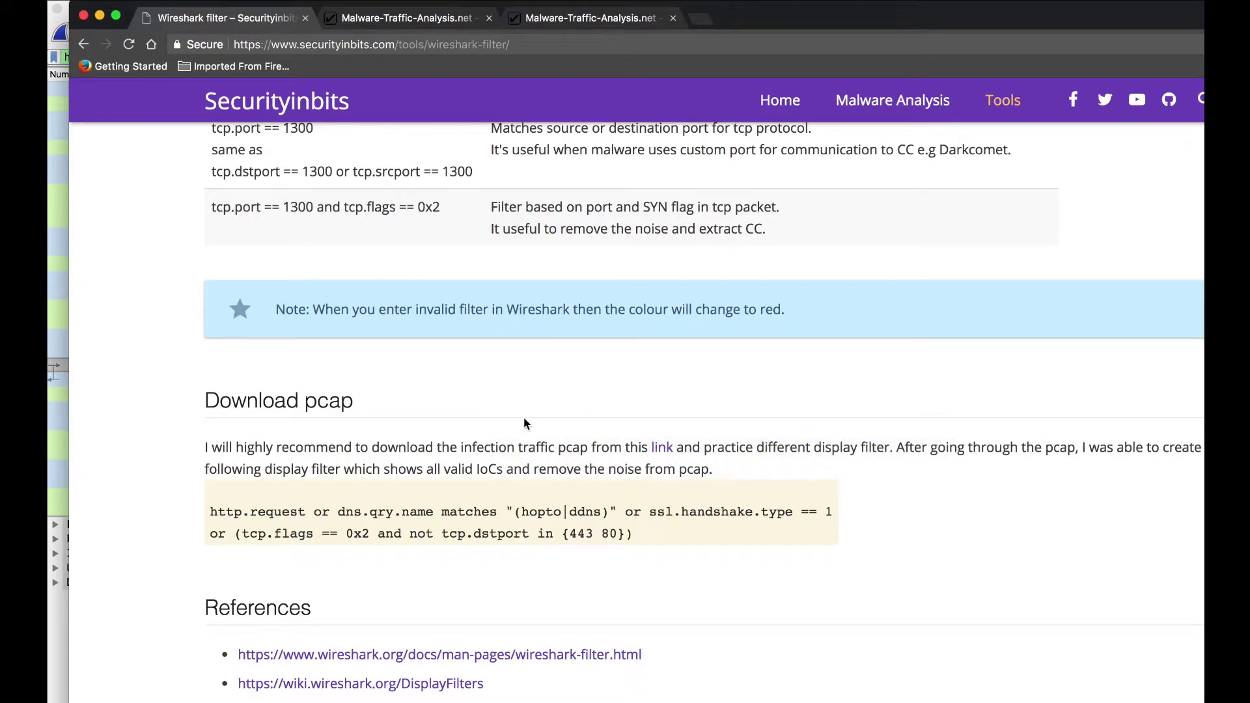
{"action": "left_click_drag", "start_coordinate": [314, 512], "coordinate": [622, 509]}
{"action": "key", "text": "super+c"}
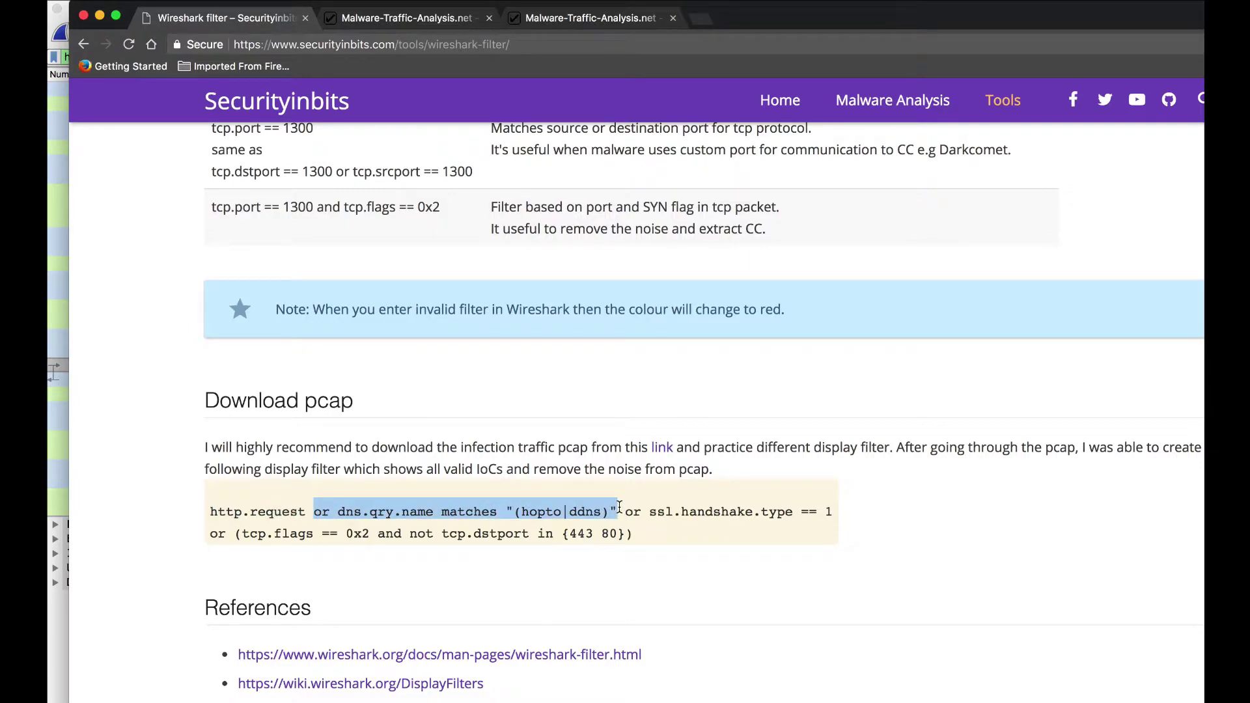
{"action": "key", "text": "super+Tab"}
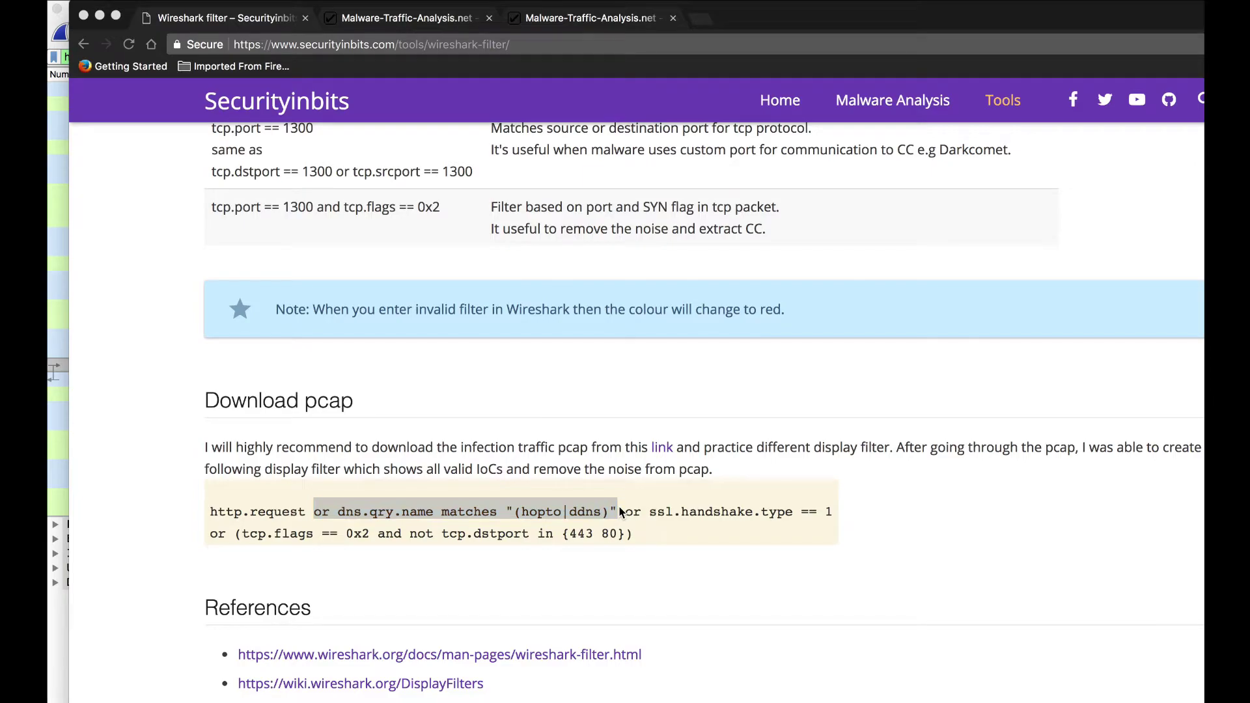
{"action": "key", "text": "super+Tab"}
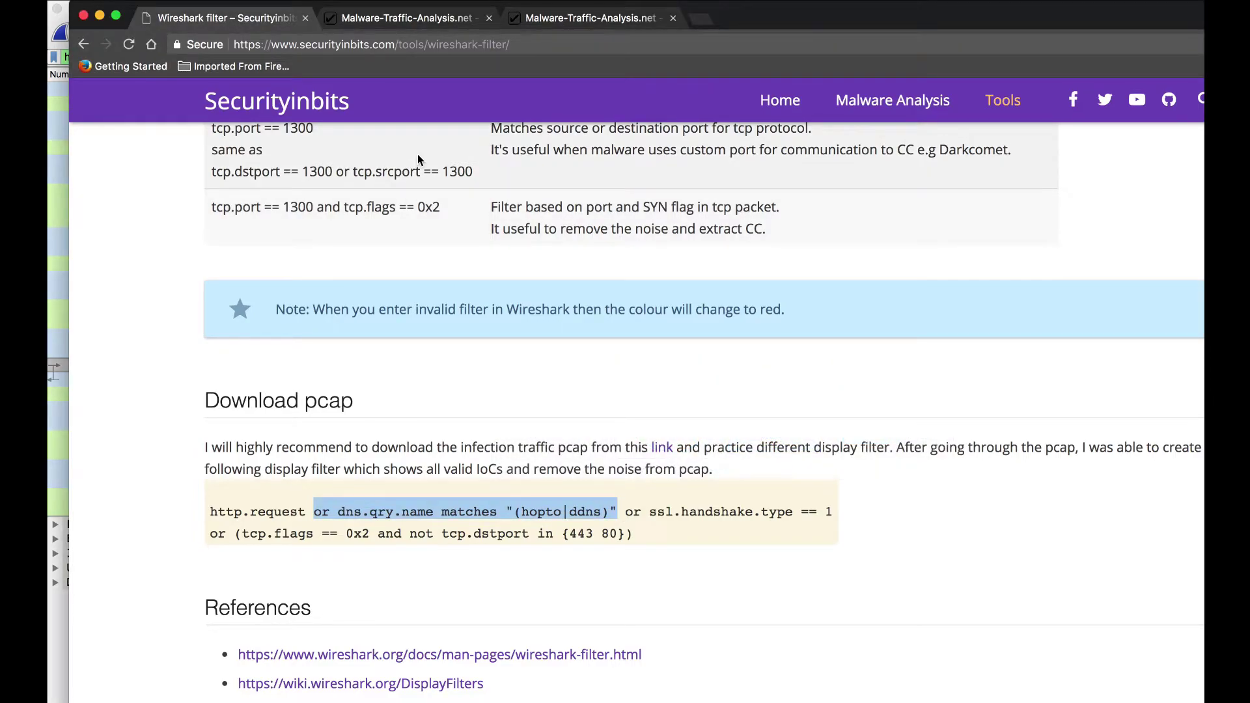
{"action": "key", "text": "super+Tab"}
{"action": "key", "text": "super+Tab"}
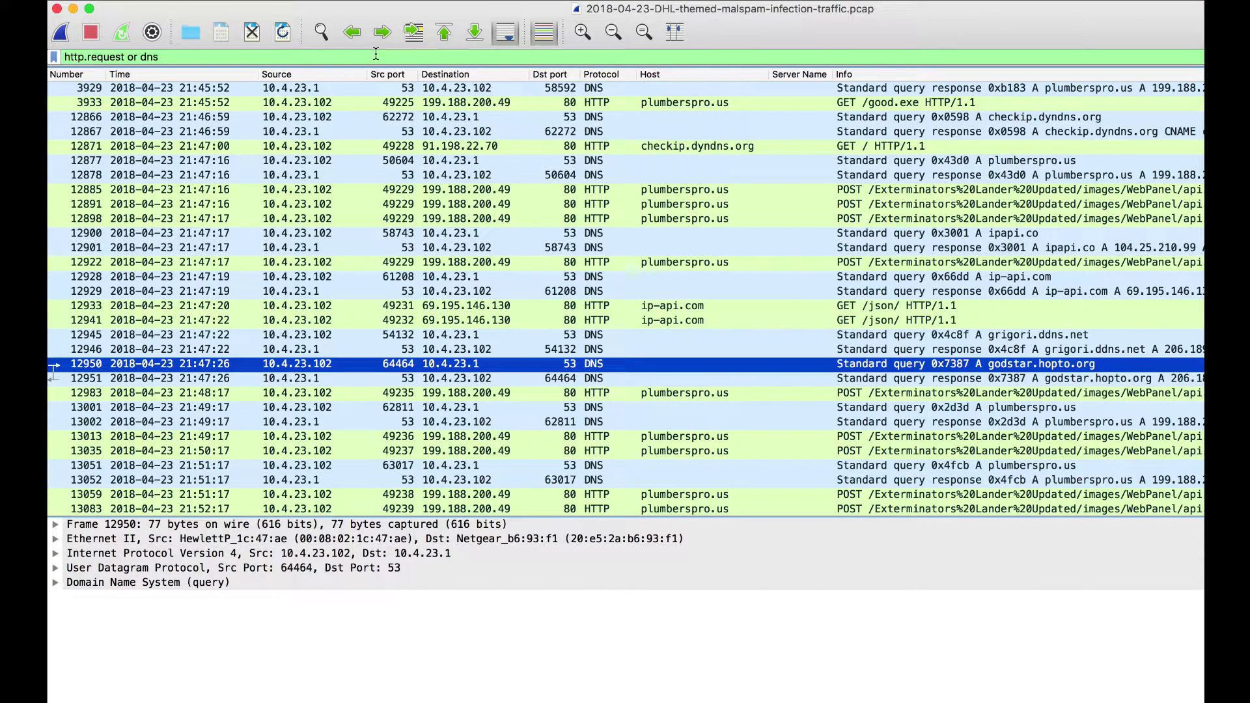
Apply the filter http.request or dns.qry.name matches "(hopto|ddns)" using the copied clause, and inspect the matching DNS responses.
{"action": "left_click", "coordinate": [376, 55]}
{"action": "key", "text": "BackSpace"}
{"action": "key", "text": "BackSpace"}
{"action": "key", "text": "BackSpace"}
{"action": "key", "text": "BackSpace"}
{"action": "key", "text": "BackSpace"}
{"action": "key", "text": "BackSpace"}
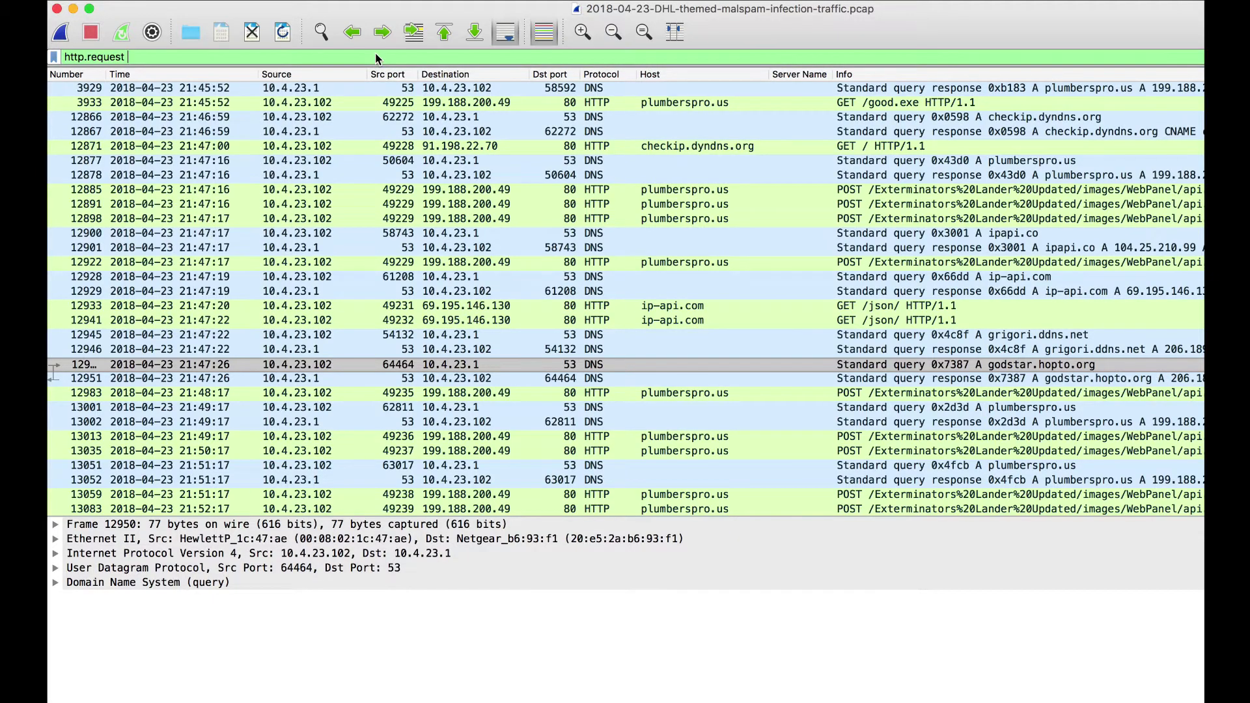
{"action": "key", "text": "super+v"}
{"action": "key", "text": "Return"}
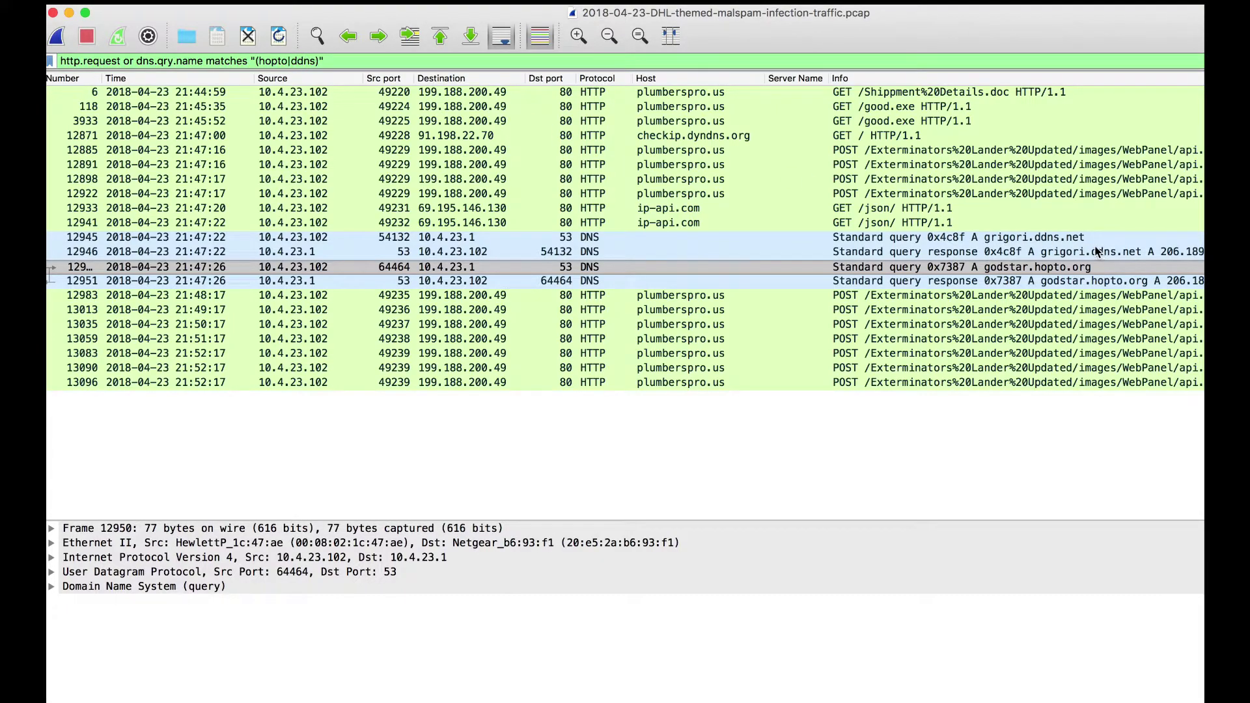
{"action": "left_click", "coordinate": [1101, 283]}
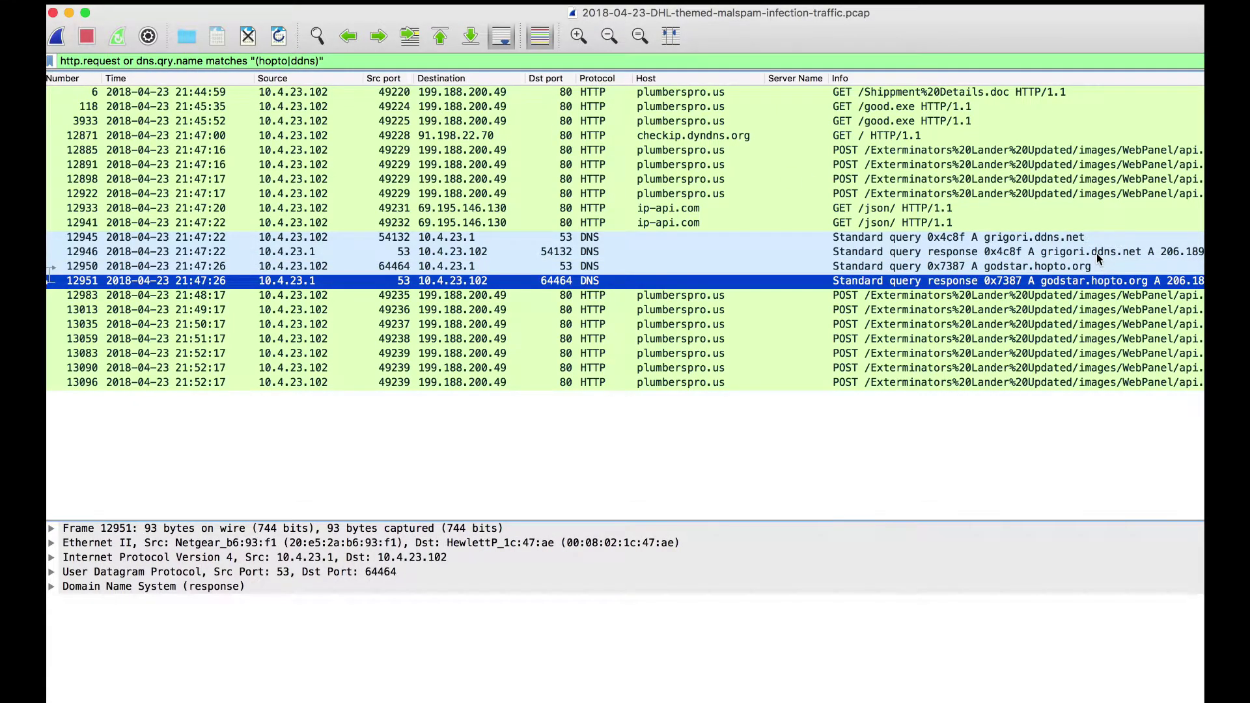
{"action": "left_click", "coordinate": [1098, 255]}
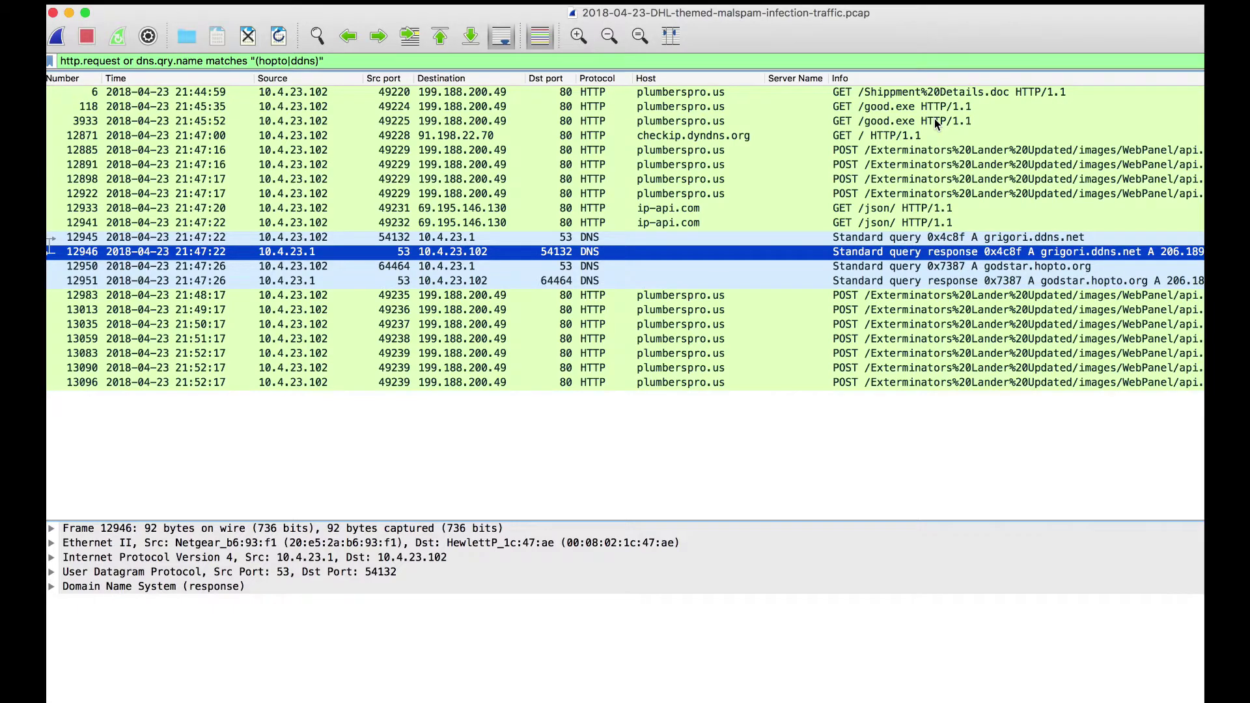
Append or ssl to the display filter and apply it.
{"action": "left_click", "coordinate": [736, 57]}
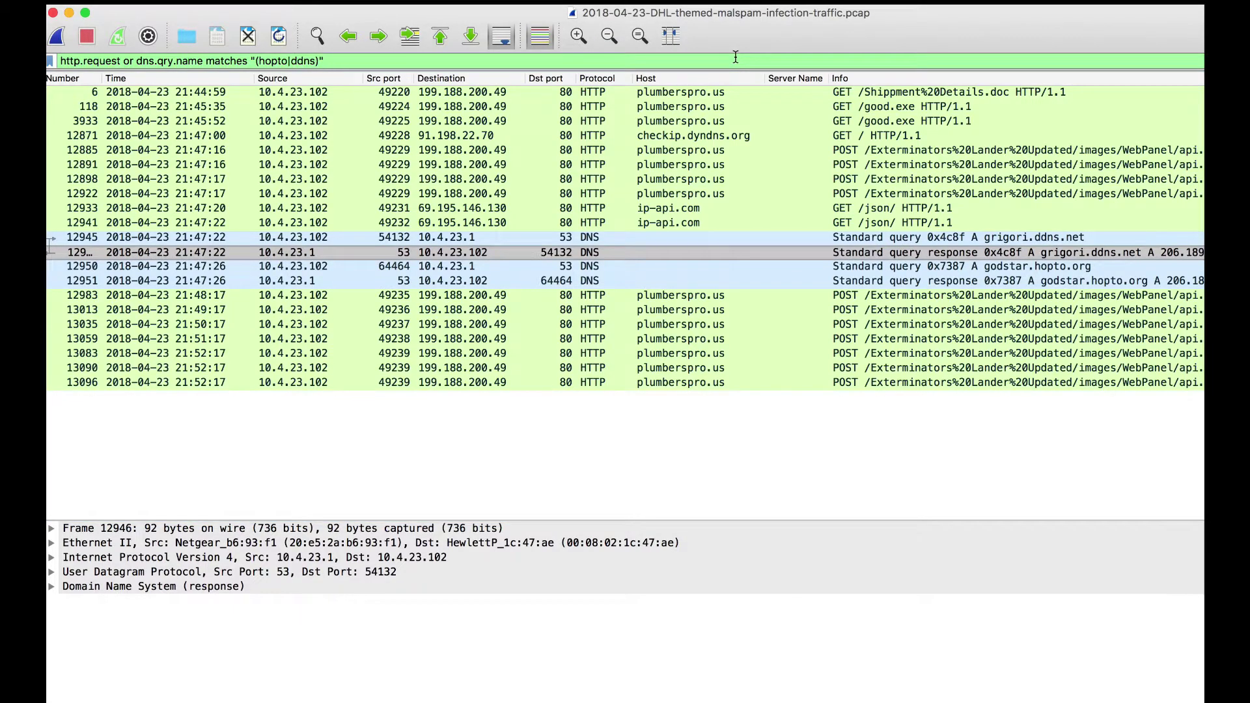
{"action": "type", "text": "or "}
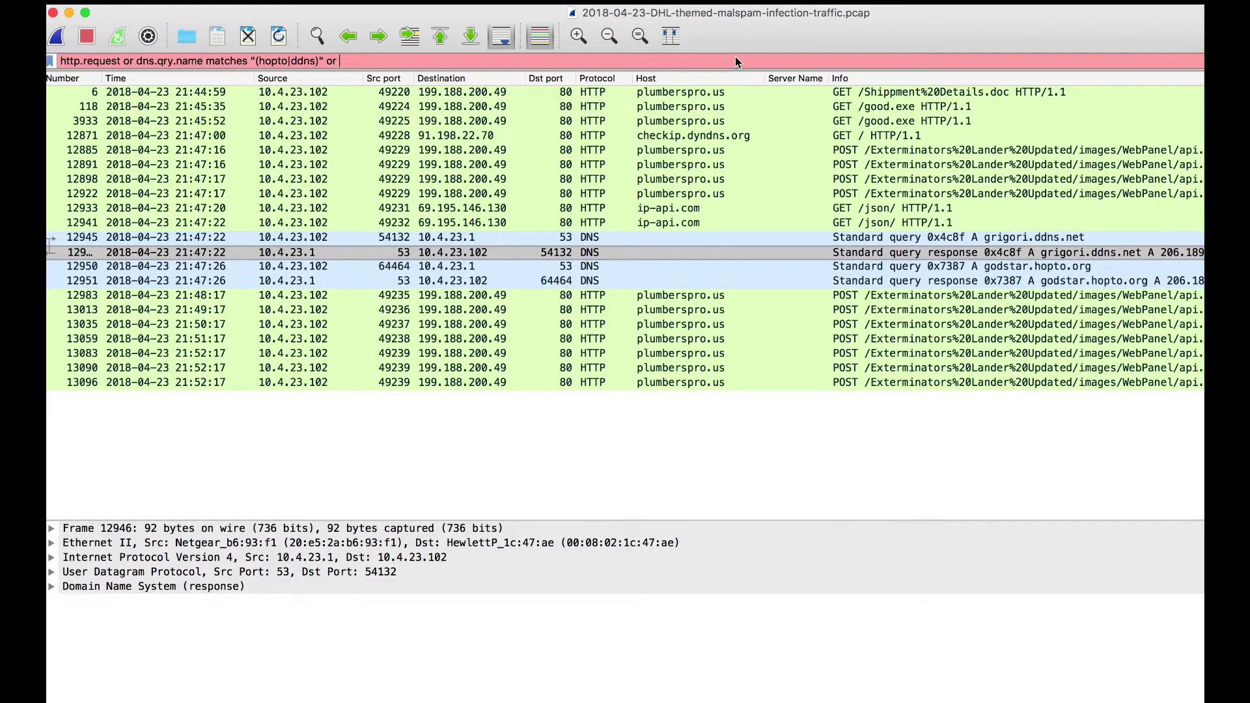
{"action": "type", "text": "ssl"}
{"action": "key", "text": "Return"}
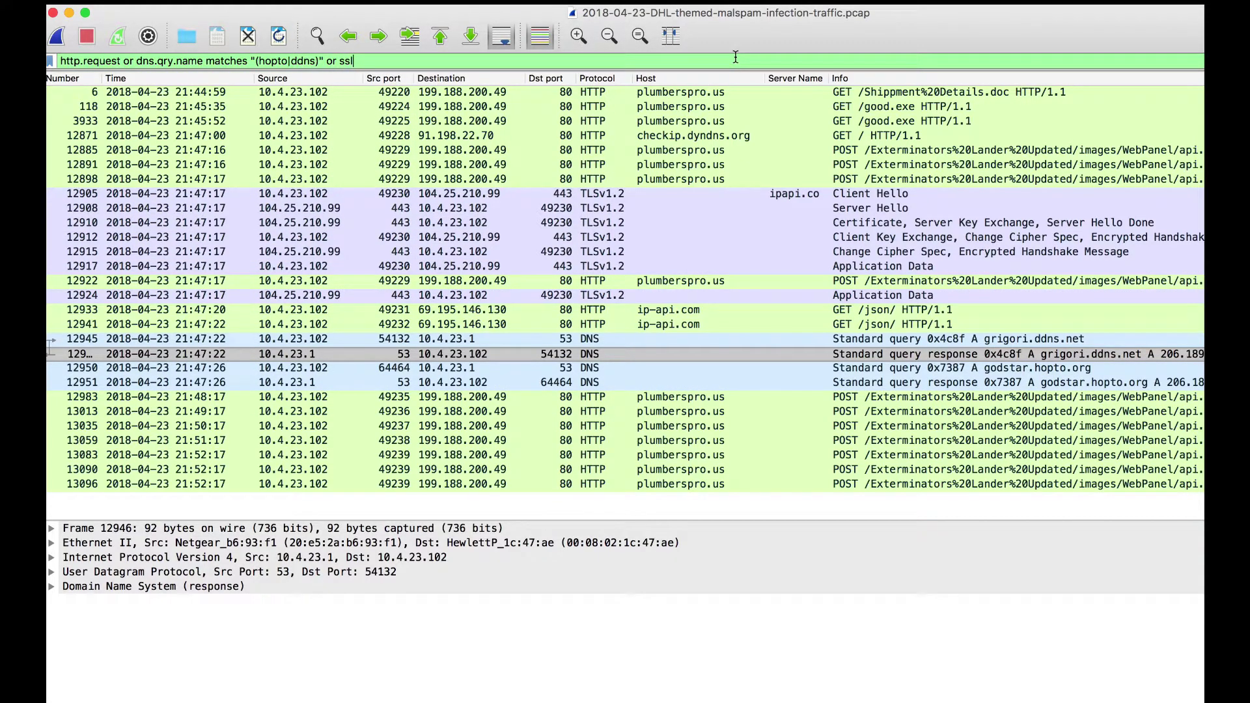
Inspect the TLSv1.2 handshake packets 12908, 12910 and 12912 that follow the ipapi.co Client Hello.
{"action": "left_click", "coordinate": [783, 210]}
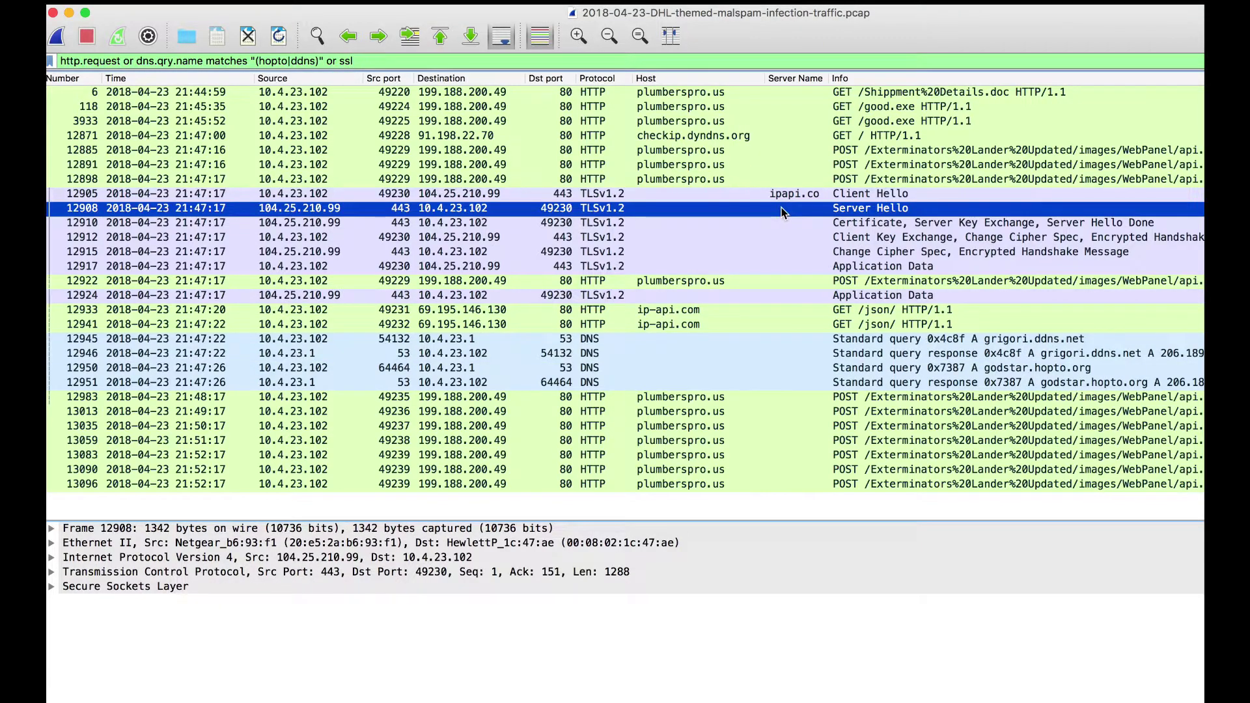
{"action": "left_click", "coordinate": [787, 222]}
{"action": "left_click", "coordinate": [790, 236]}
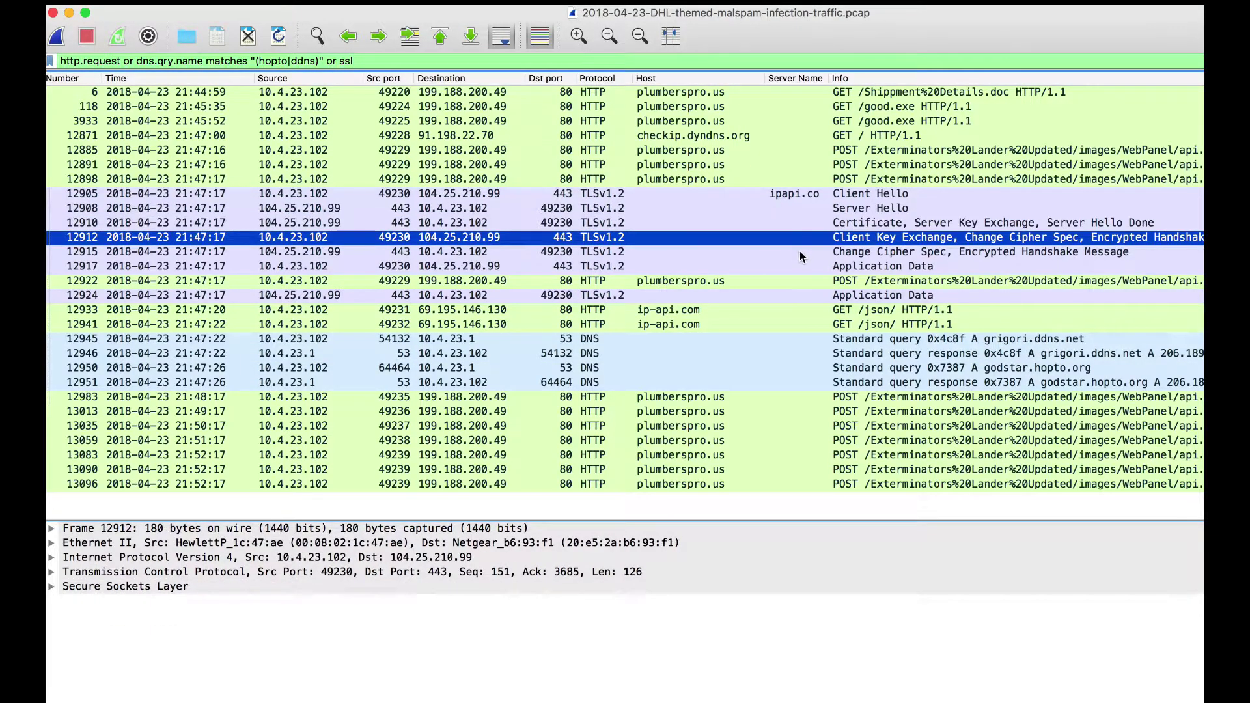
Inspect the remaining TLSv1.2 packets 12915 and 12917, and return to the ipapi.co Client Hello packet.
{"action": "left_click", "coordinate": [799, 252]}
{"action": "left_click", "coordinate": [809, 264]}
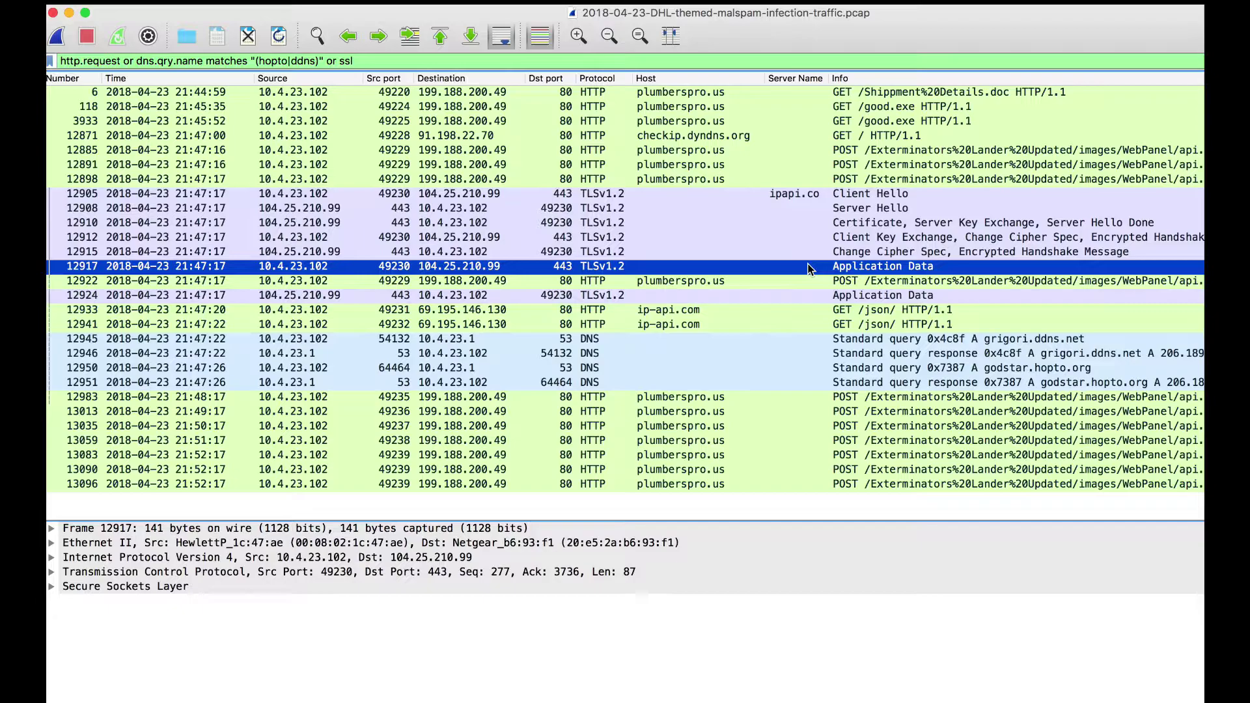
{"action": "left_click", "coordinate": [806, 197]}
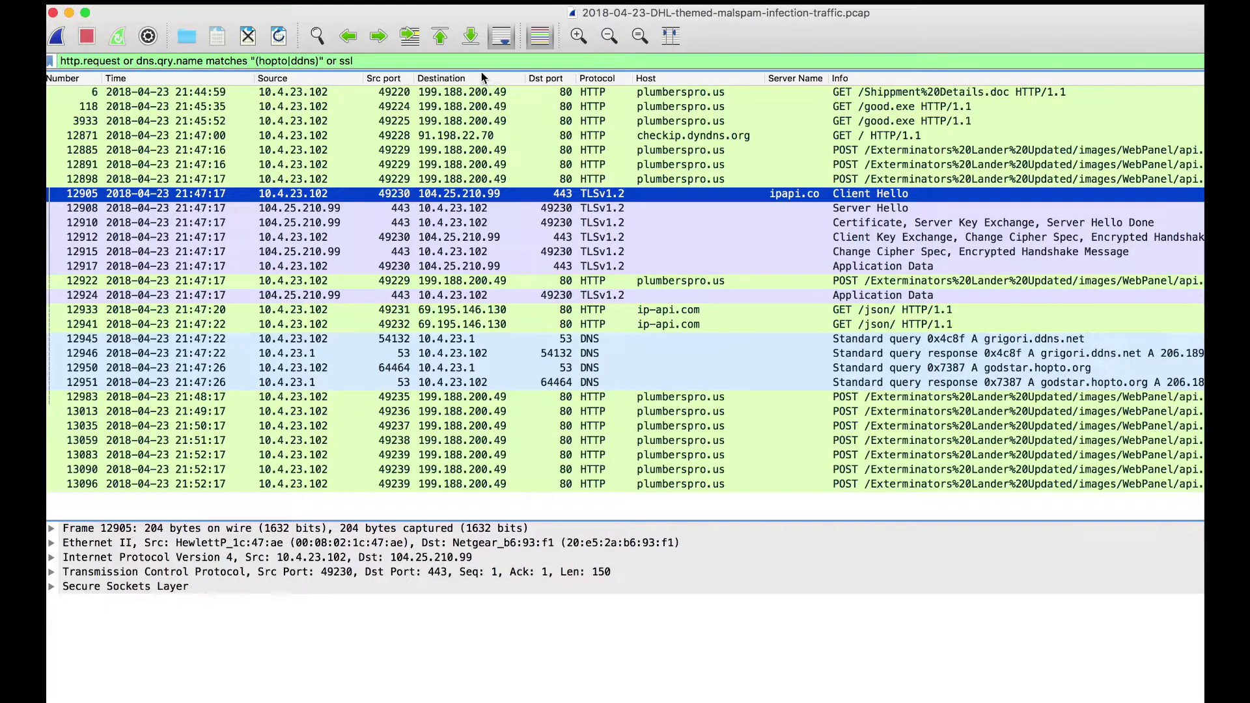
Switch to the browser, copy the clause or ssl.handshake.type == 1 from the Securityinbits page, and return to Wireshark.
{"action": "key", "text": "super+Tab"}
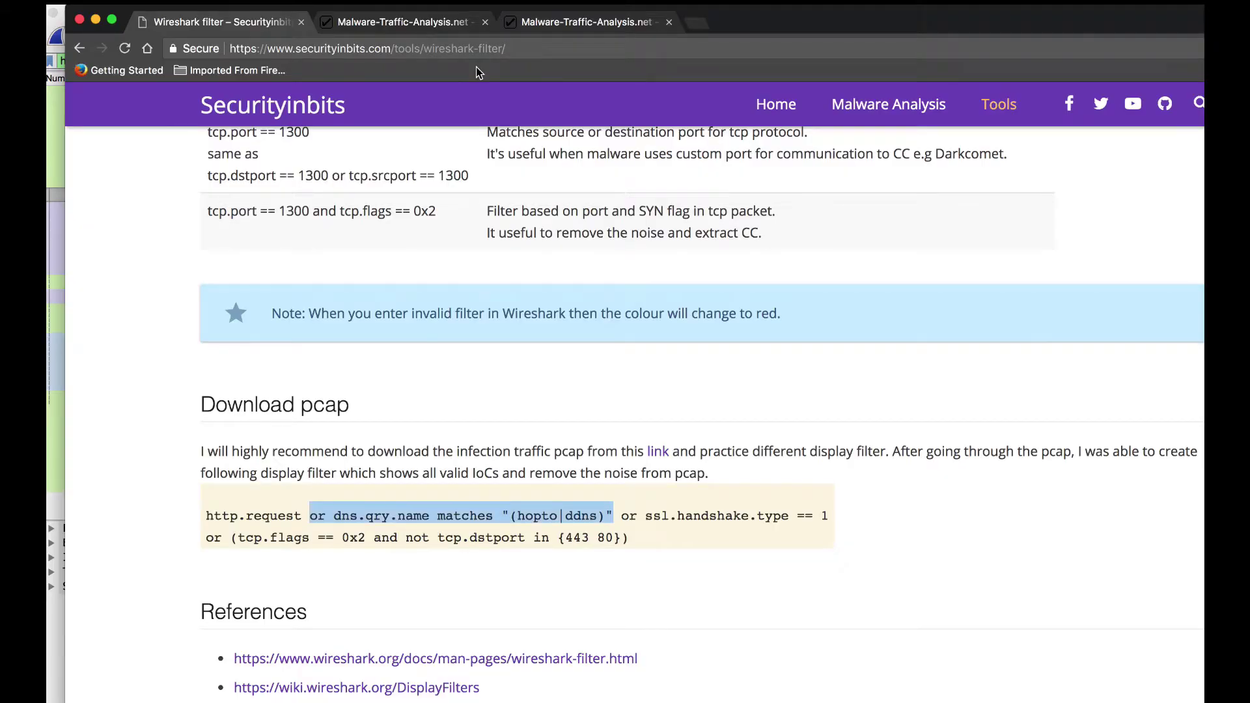
{"action": "left_click", "coordinate": [624, 514]}
{"action": "left_click_drag", "start_coordinate": [621, 514], "coordinate": [820, 508]}
{"action": "key", "text": "super+c"}
{"action": "key", "text": "super+Tab"}
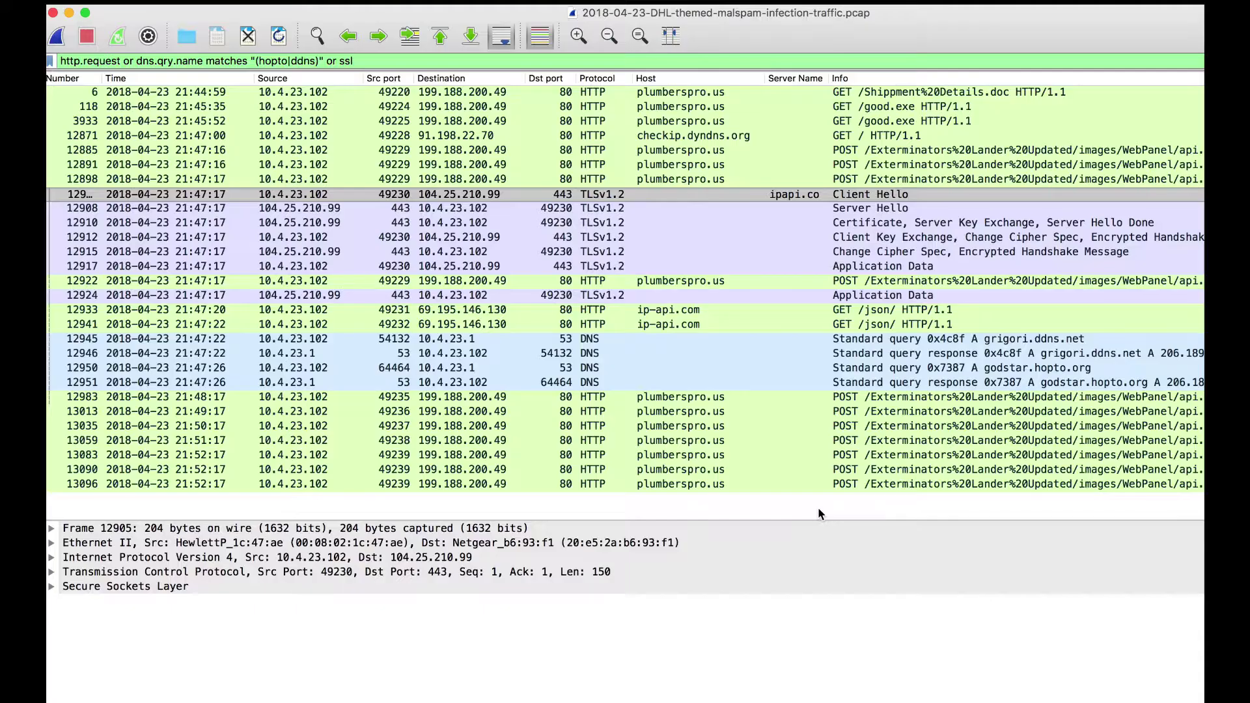
Replace the or ssl clause at the end of the display filter with the copied or ssl.handshake.type == 1 and apply it.
{"action": "type", "text": "s"}
{"action": "key", "text": "BackSpace"}
{"action": "key", "text": "BackSpace"}
{"action": "key", "text": "BackSpace"}
{"action": "key", "text": "BackSpace"}
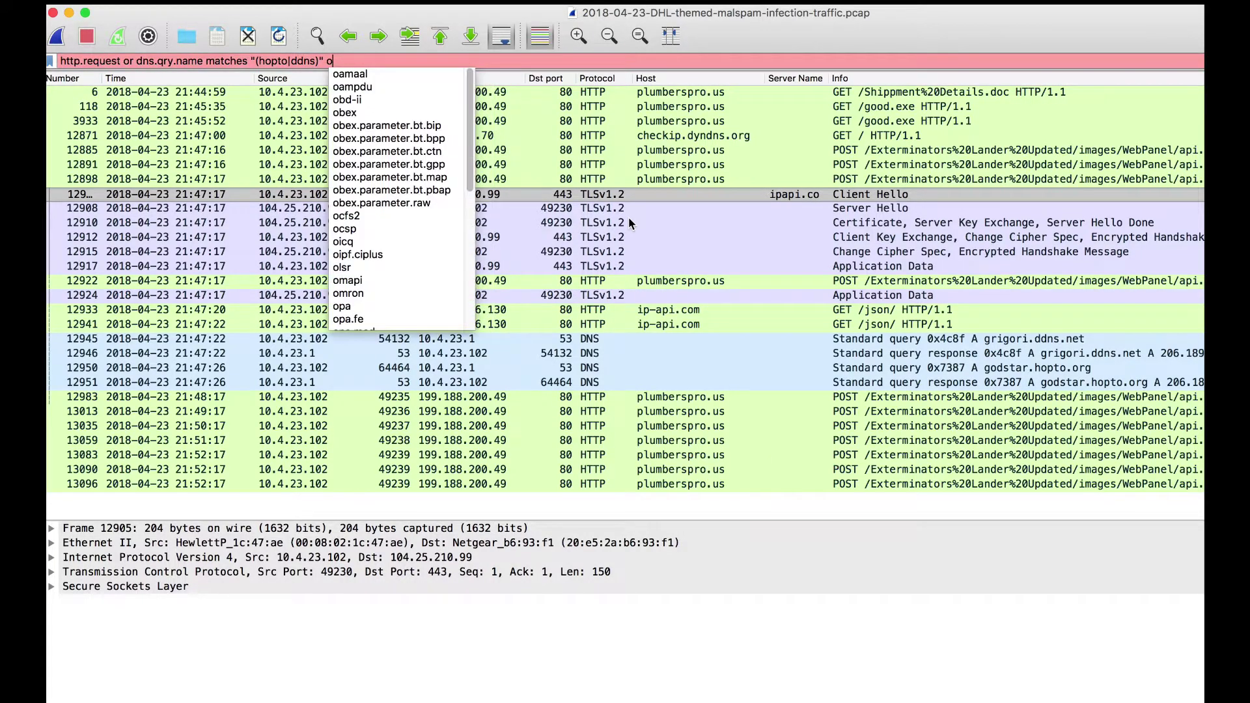
{"action": "key", "text": "super+v"}
{"action": "key", "text": "Return"}
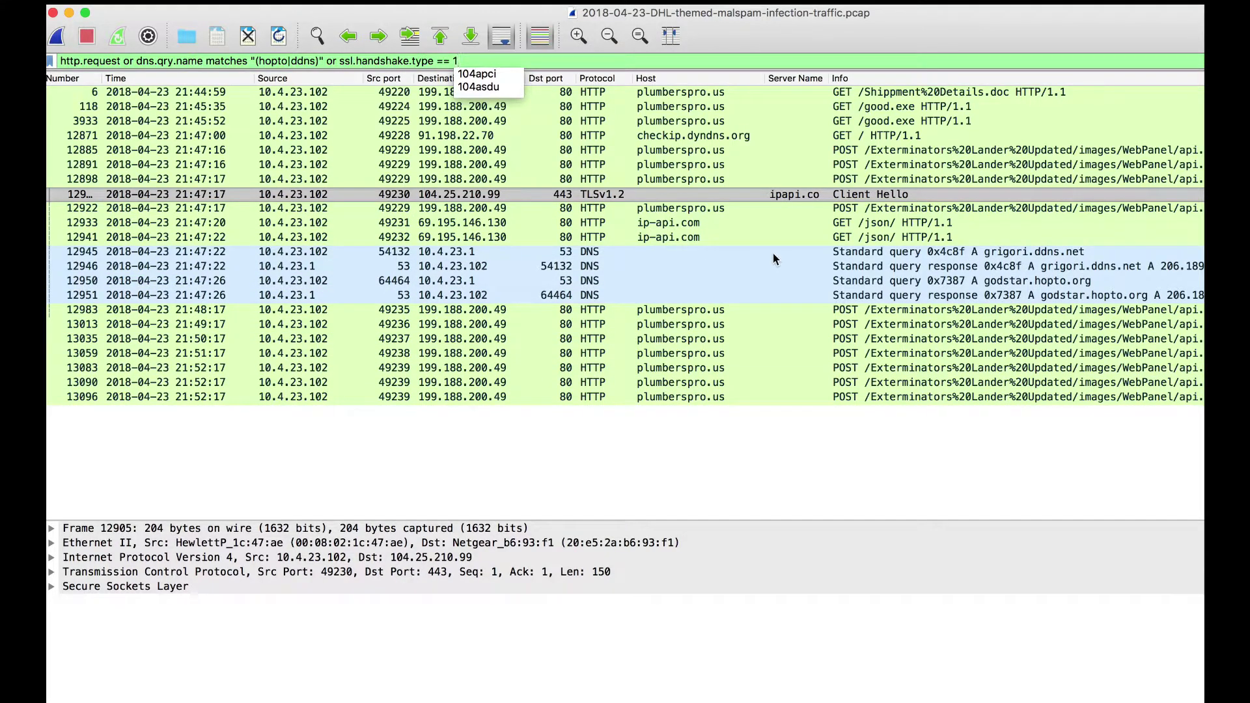
{"action": "left_click", "coordinate": [729, 209]}
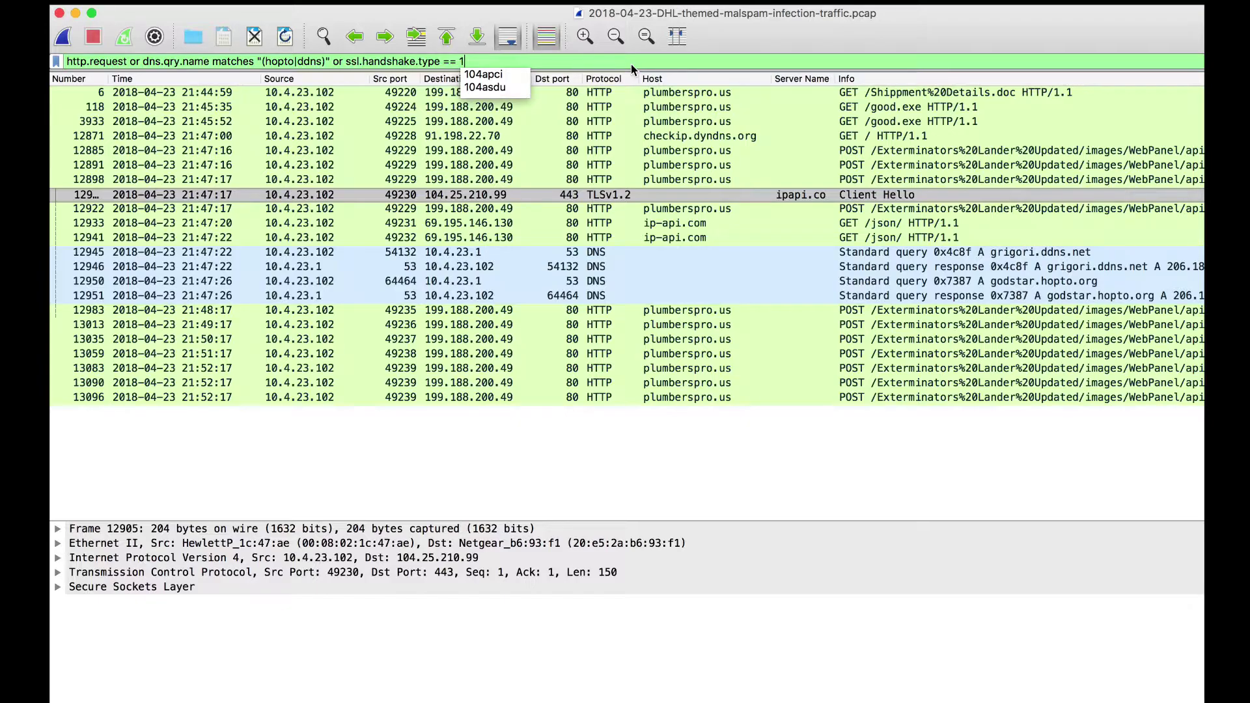
Switch to the browser, copy or (tcp.flags == 0x2 from the page's combined filter, and return to Wireshark's display filter.
{"action": "left_click", "coordinate": [609, 60]}
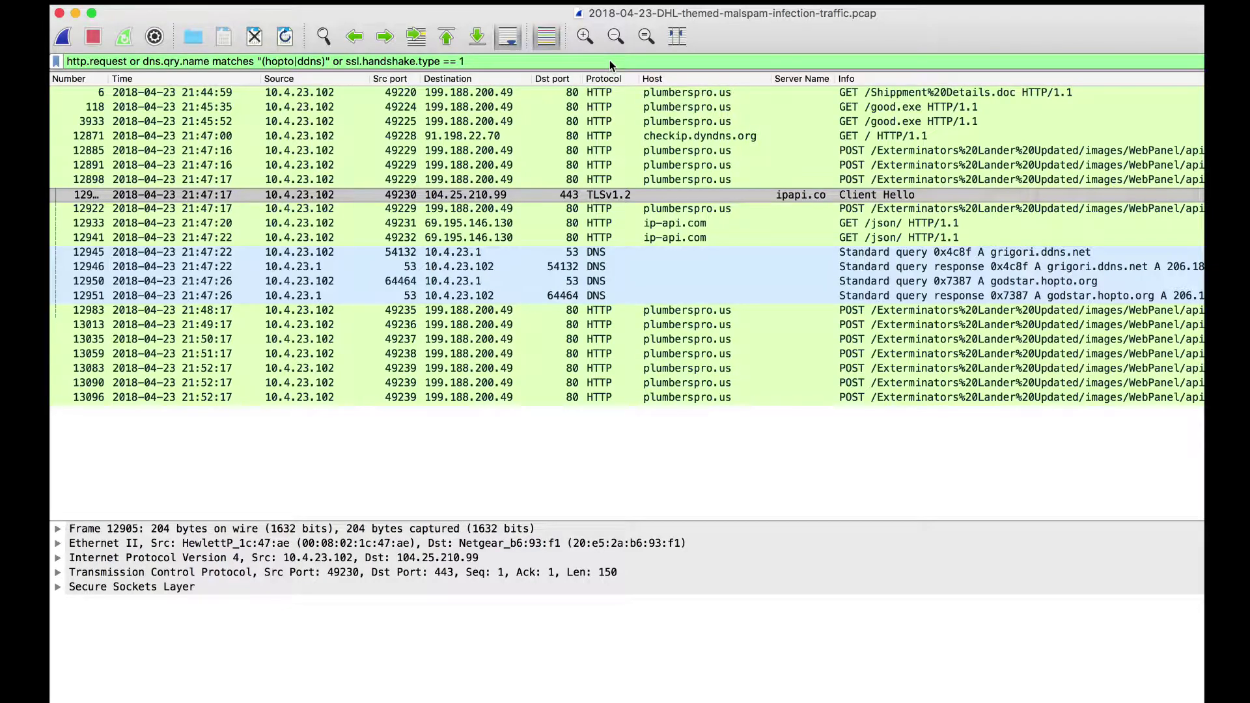
{"action": "key", "text": "super+Tab"}
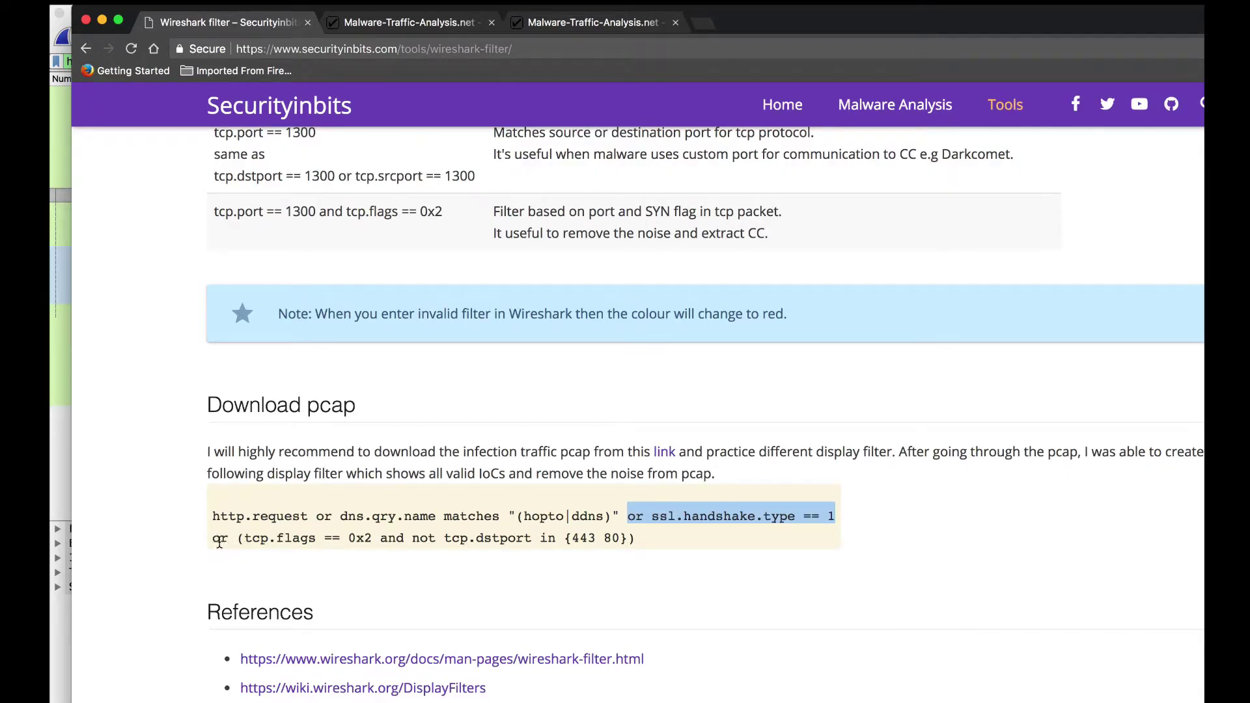
{"action": "left_click_drag", "start_coordinate": [214, 541], "coordinate": [372, 533]}
{"action": "key", "text": "super+c"}
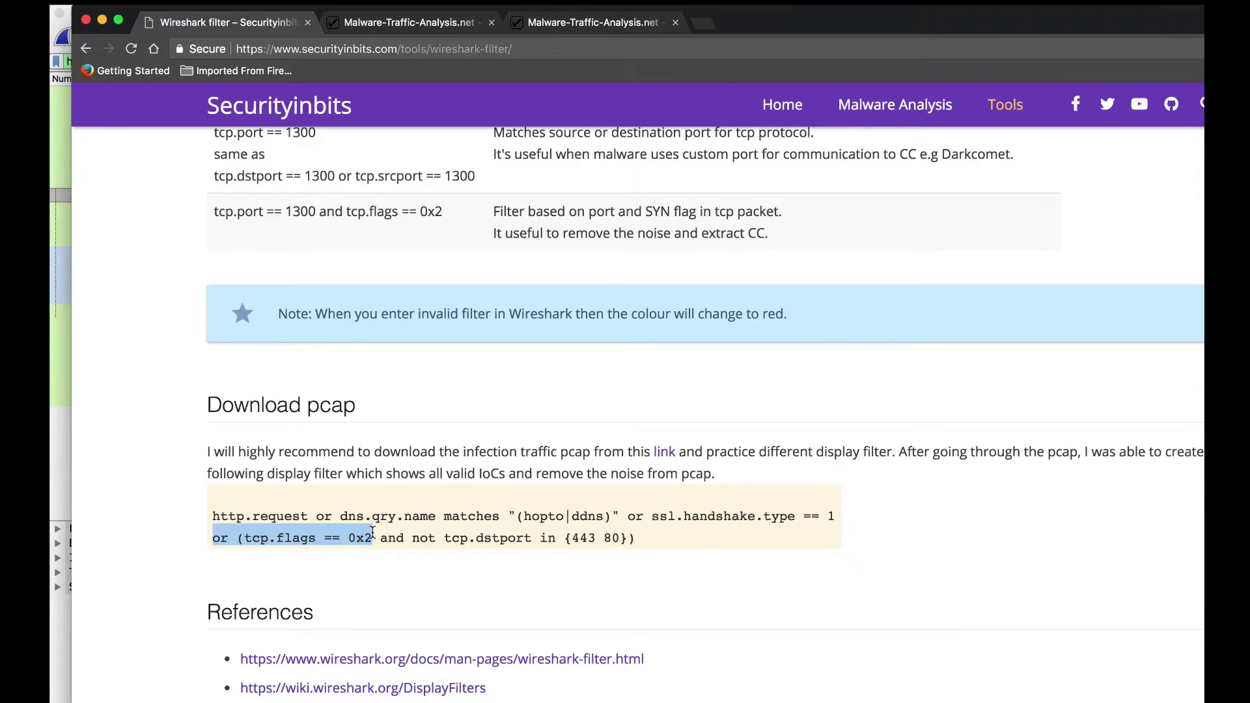
{"action": "key", "text": "super+Tab"}
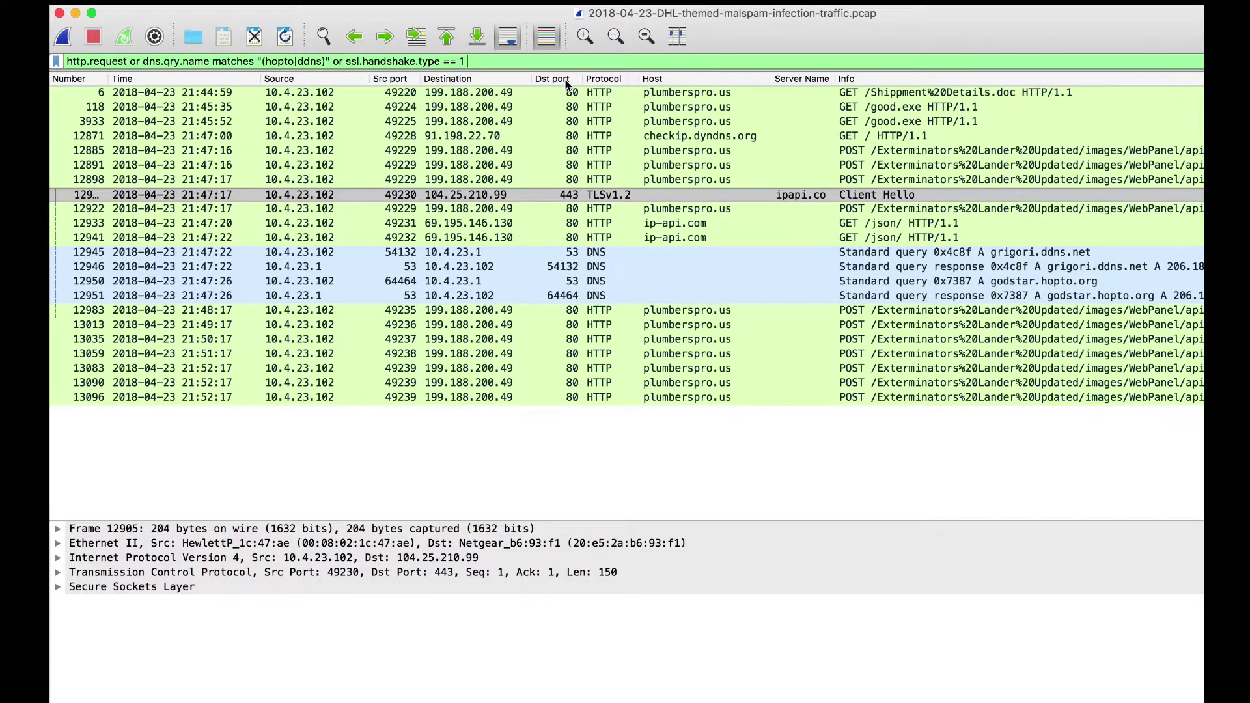
Append or (tcp.flags == 0x2) to the display filter, remove the duplicated or, and apply it.
{"action": "type", "text": "or"}
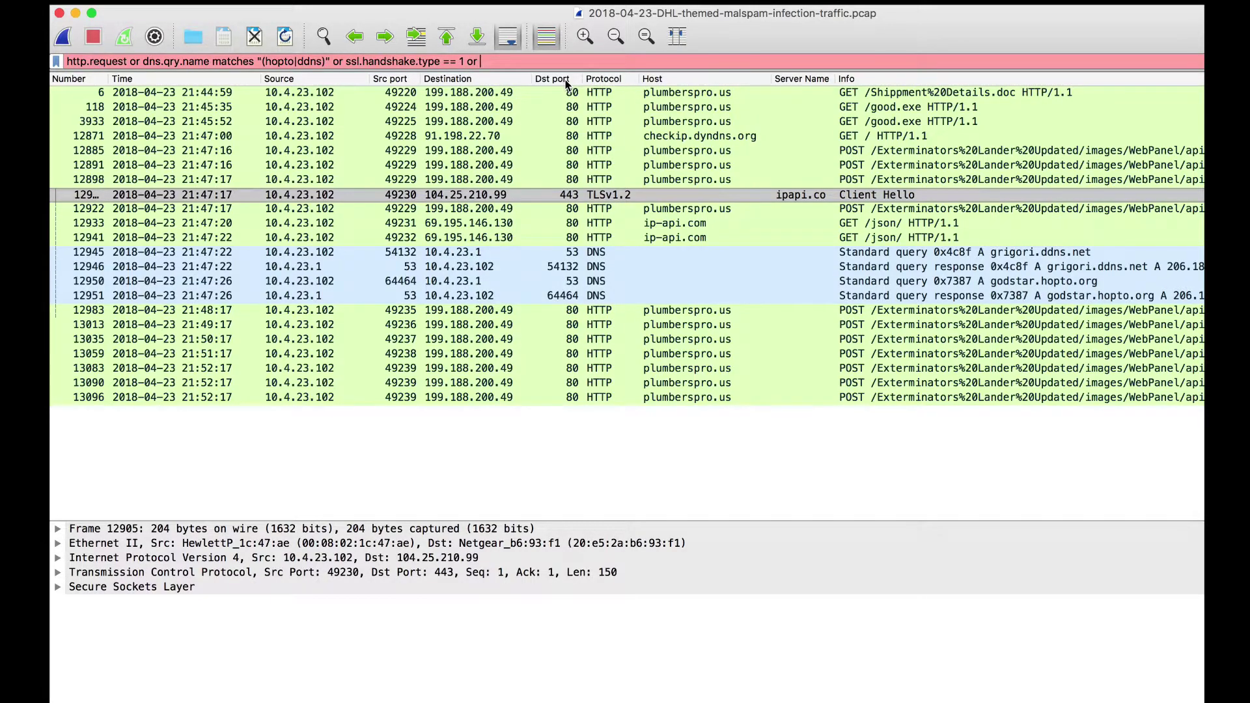
{"action": "key", "text": "super+v"}
{"action": "type", "text": ")"}
{"action": "left_click", "coordinate": [491, 62]}
{"action": "key", "text": "BackSpace"}
{"action": "key", "text": "BackSpace"}
{"action": "key", "text": "BackSpace"}
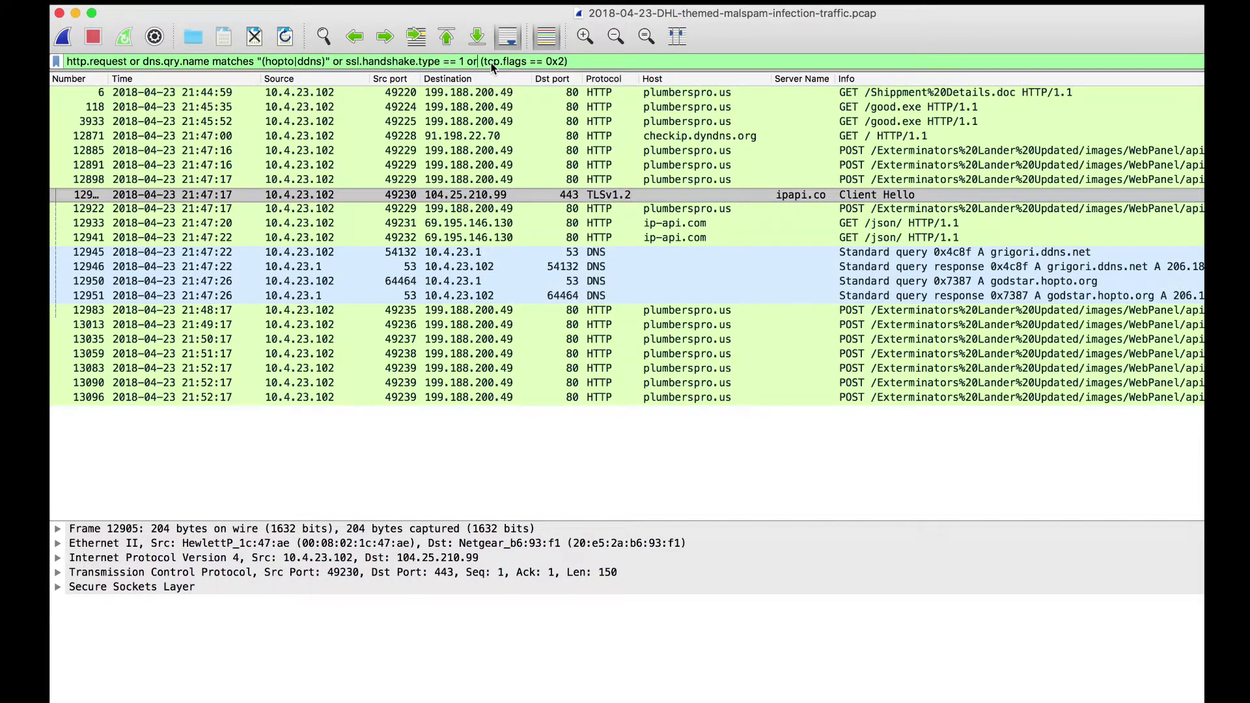
{"action": "key", "text": "Return"}
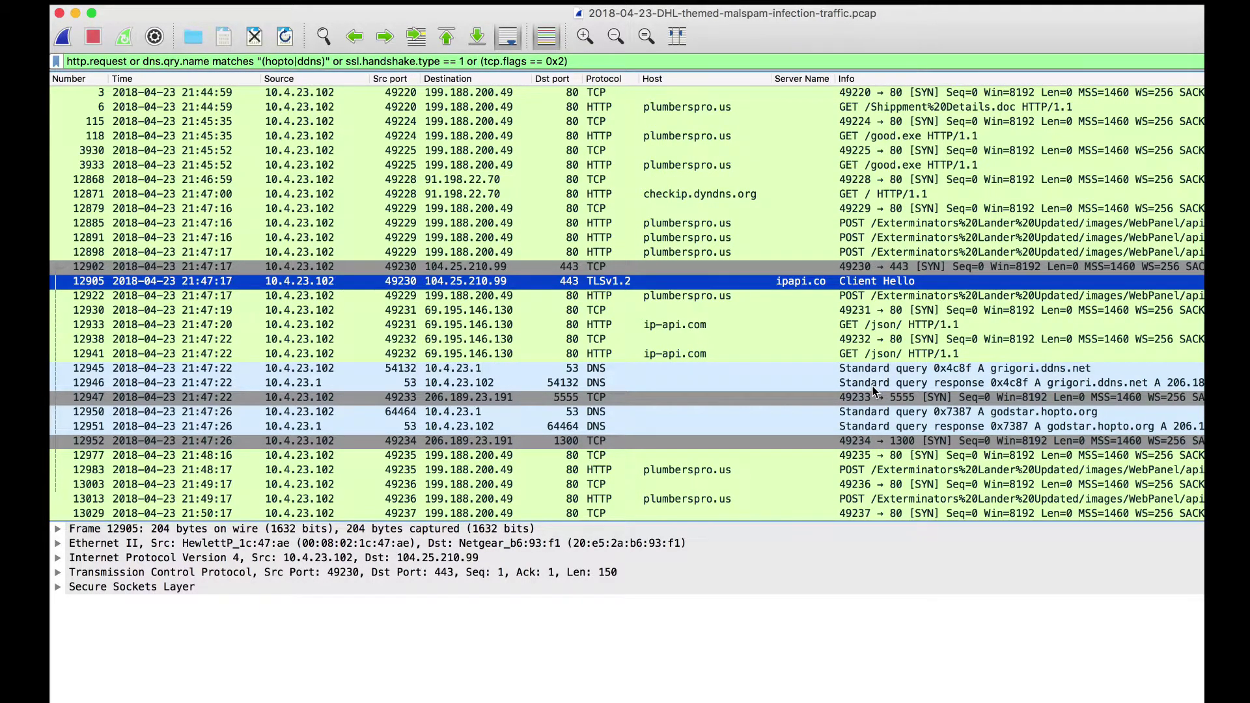
Examine the TCP SYN packets, comparing destination ports 5555 and 1300 with the ones on ports 80 and 443.
{"action": "scroll", "coordinate": [874, 391], "scroll_direction": "down", "scroll_amount": 5}
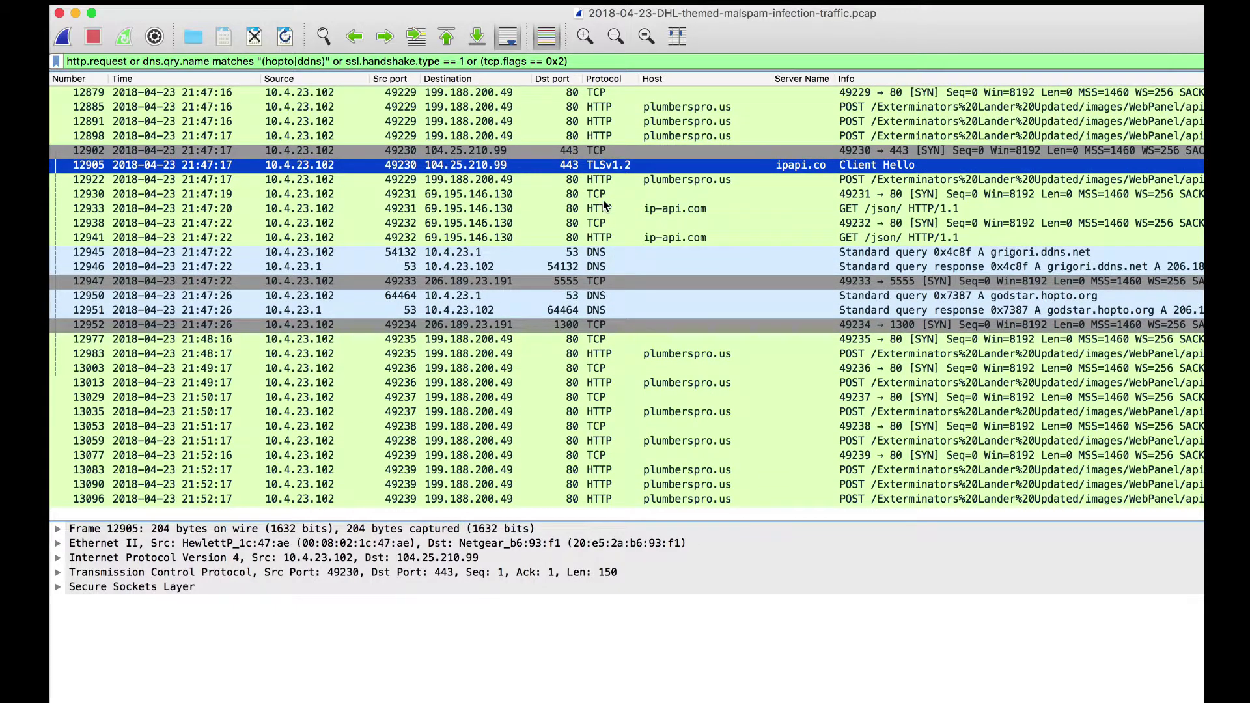
{"action": "left_click", "coordinate": [603, 193]}
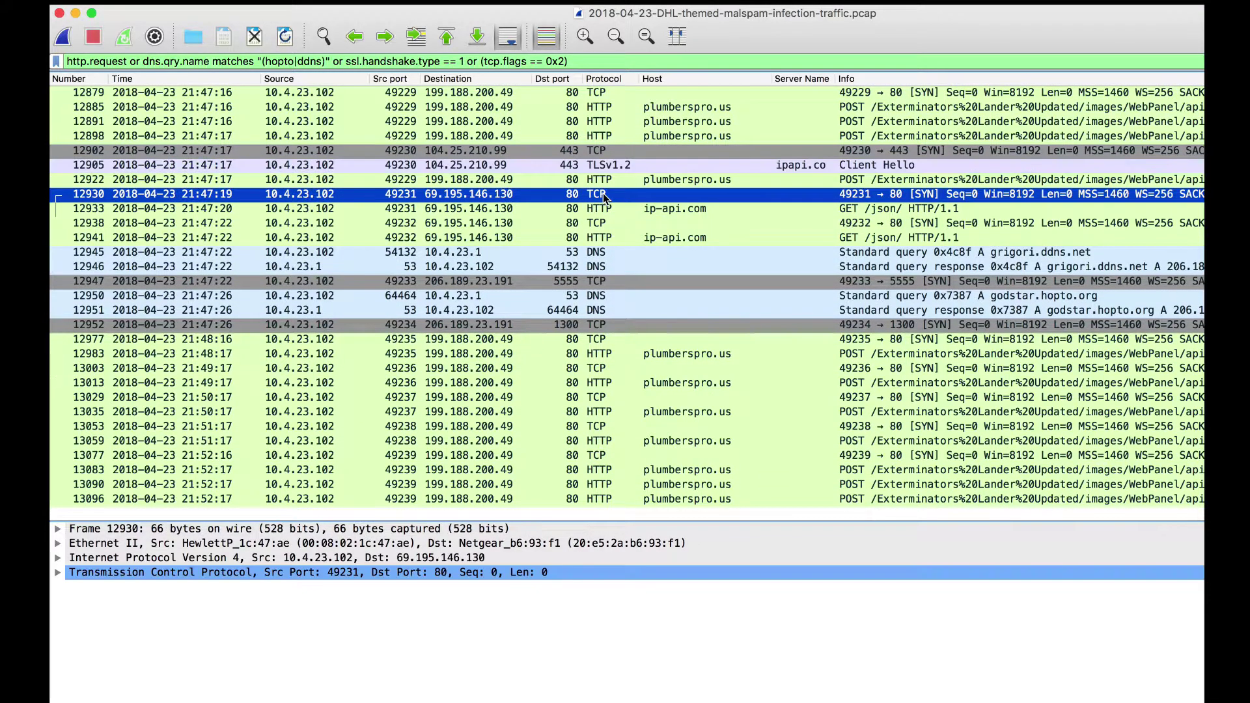
{"action": "left_click", "coordinate": [611, 281]}
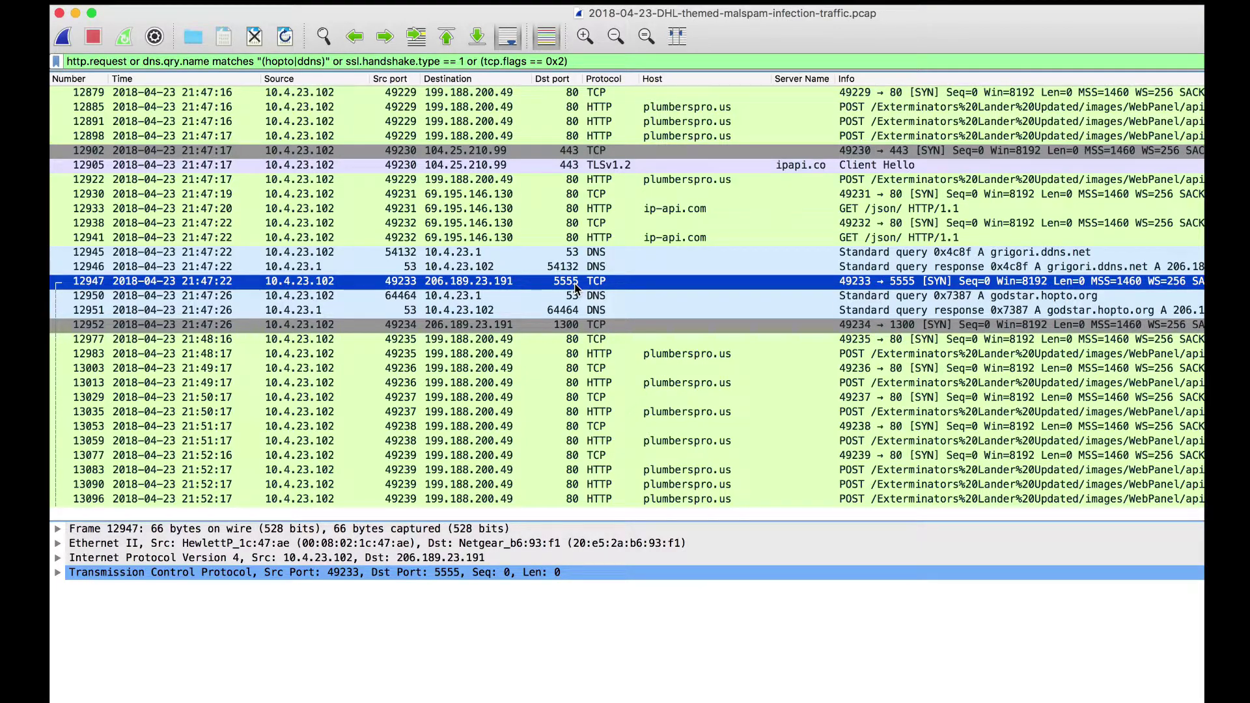
{"action": "left_click", "coordinate": [567, 327]}
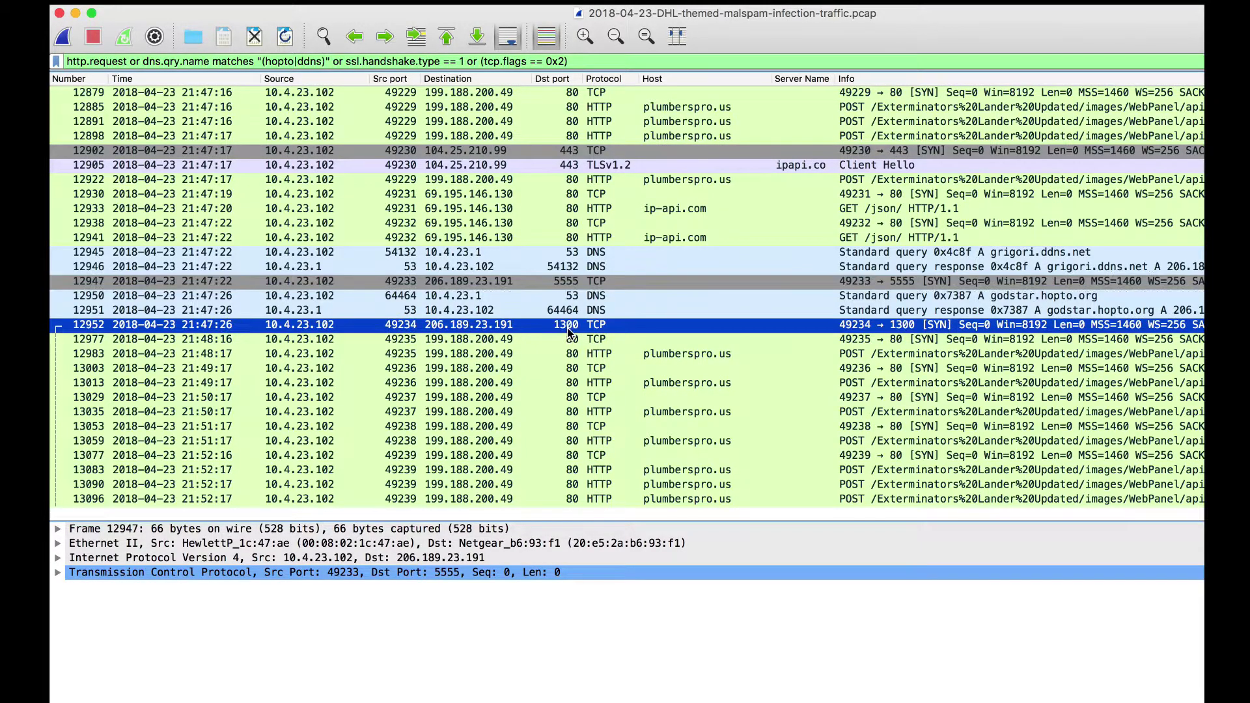
{"action": "left_click", "coordinate": [564, 281]}
{"action": "key", "text": "Down"}
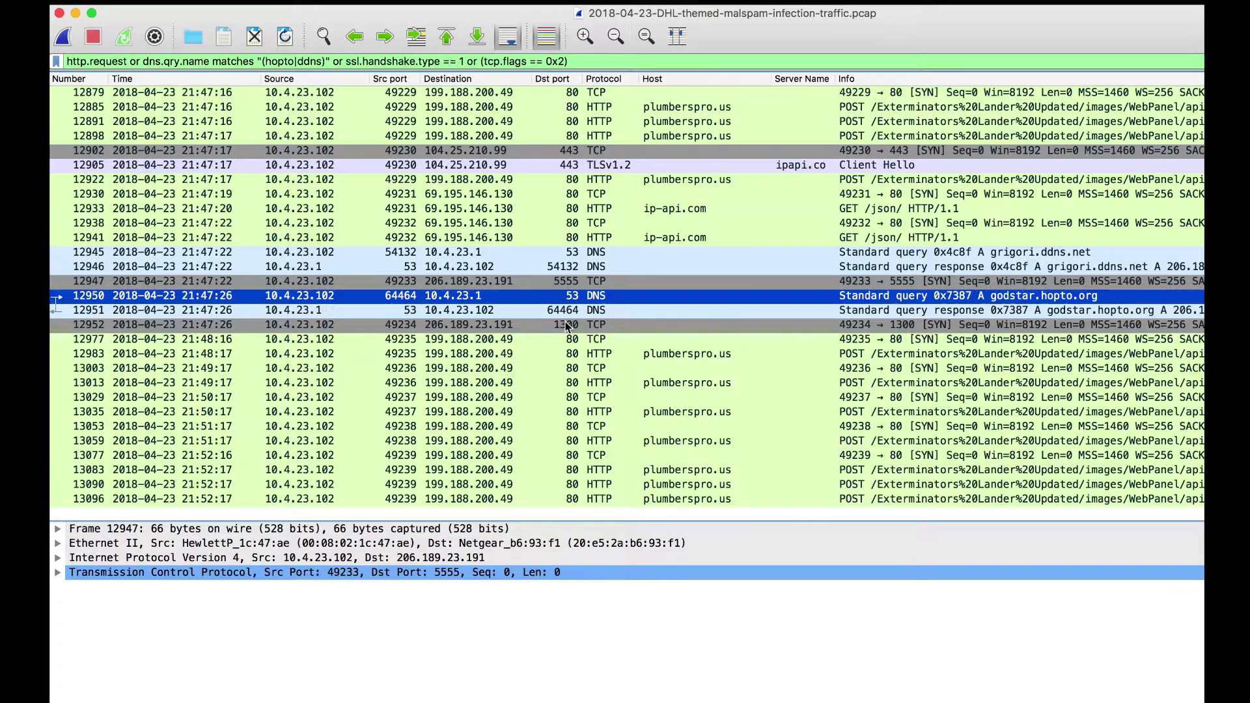
{"action": "left_click", "coordinate": [564, 319]}
{"action": "left_click", "coordinate": [560, 285]}
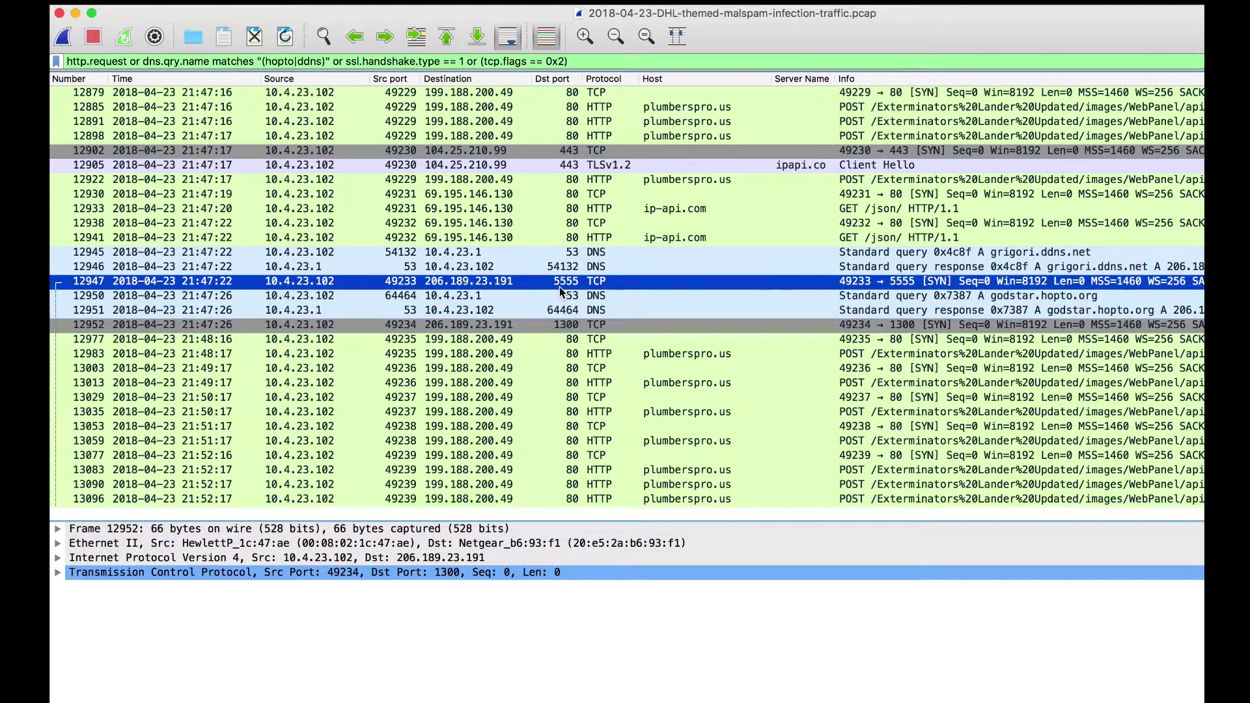
{"action": "left_click", "coordinate": [598, 225]}
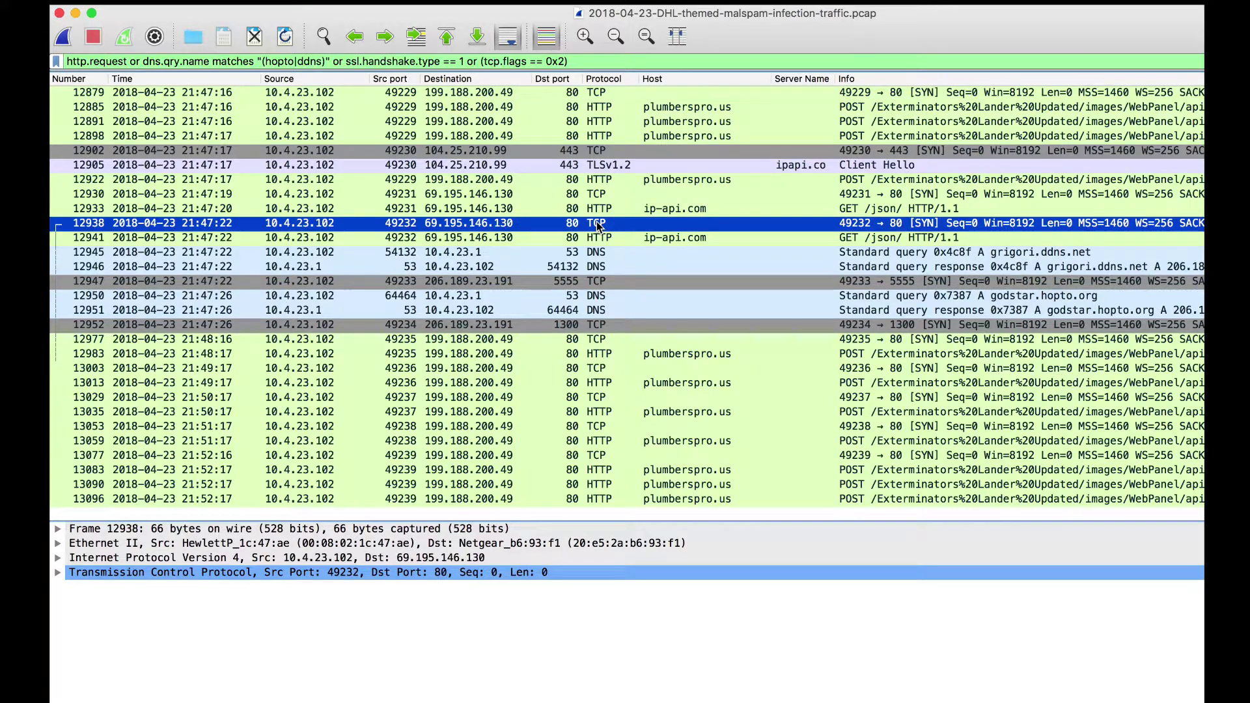
{"action": "left_click", "coordinate": [591, 154]}
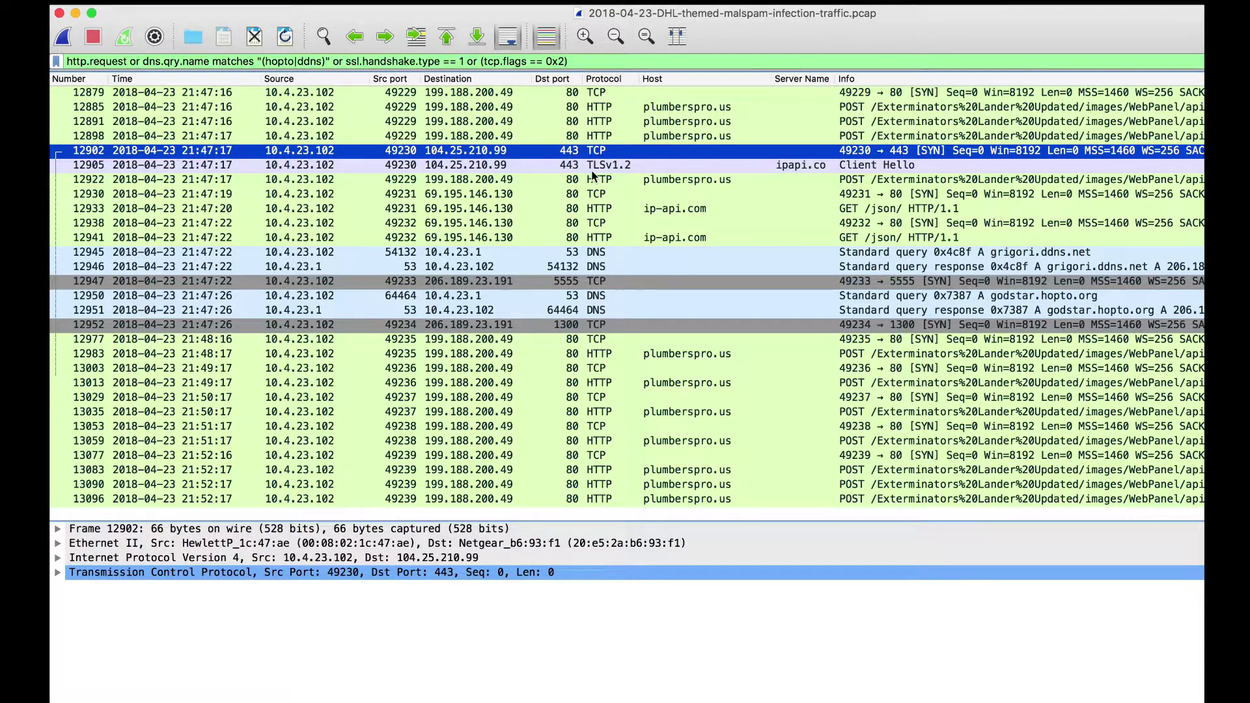
Switch to the browser, copy and not tcp.dstport in {443 80} from the combined filter, and return to Wireshark.
{"action": "key", "text": "super+Tab"}
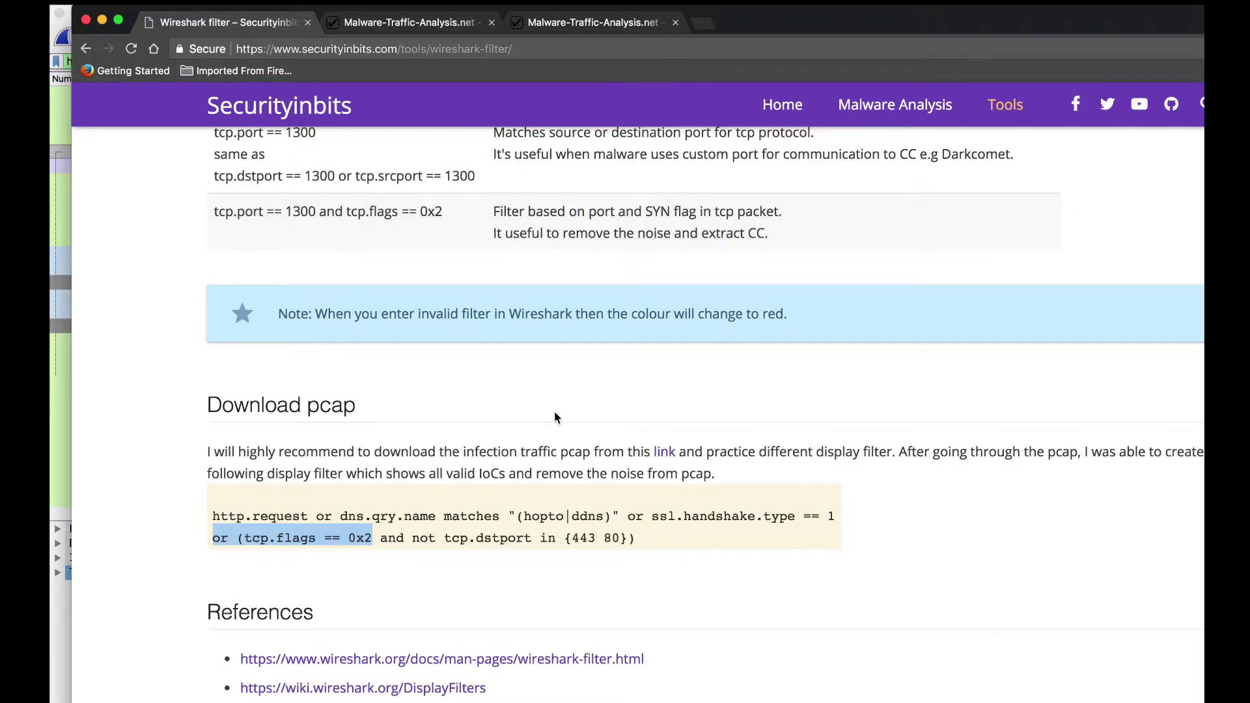
{"action": "left_click", "coordinate": [392, 535]}
{"action": "left_click_drag", "start_coordinate": [393, 535], "coordinate": [627, 536]}
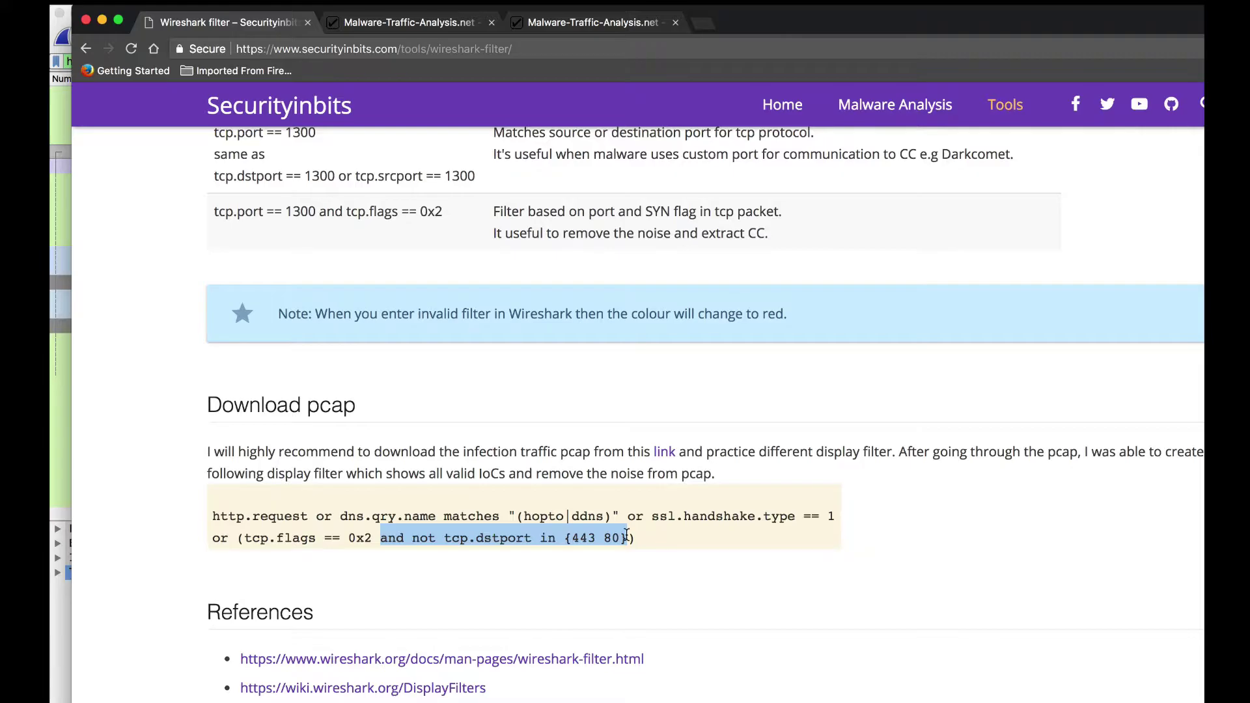
{"action": "key", "text": "super+Tab"}
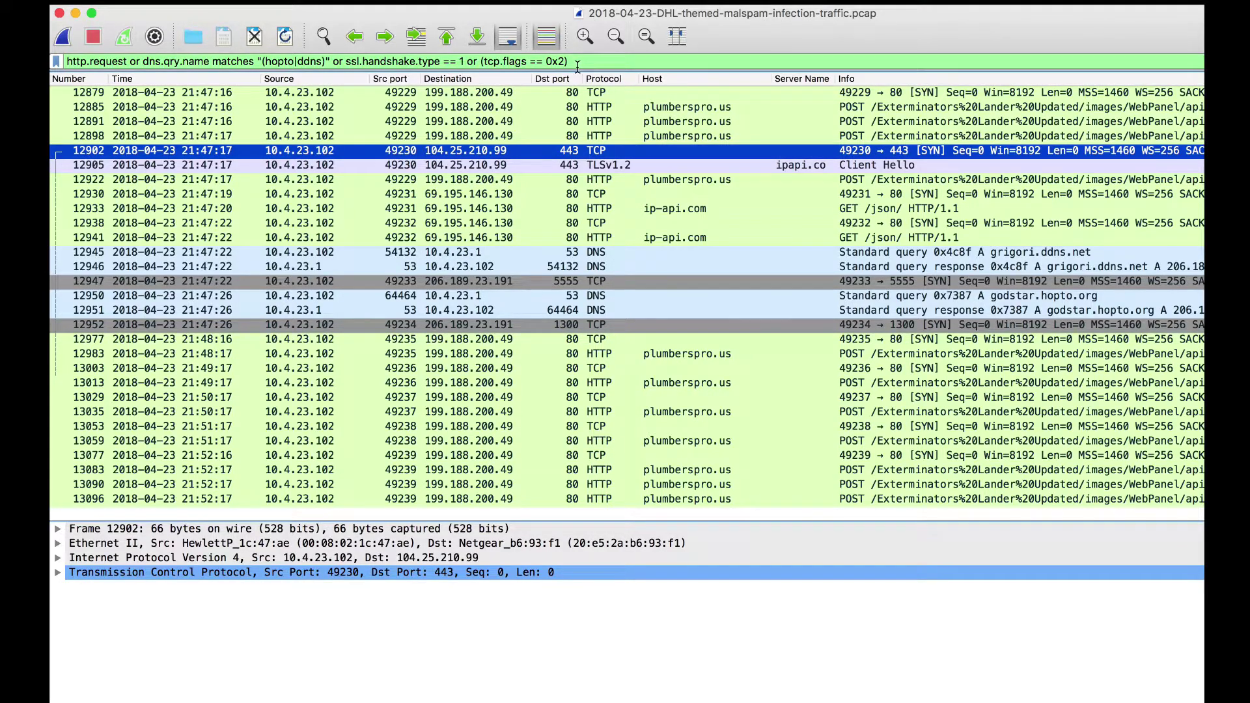
Insert and not tcp.dstport in {443 80} after tcp.flags == 0x2 inside the parentheses and apply the display filter.
{"action": "left_click", "coordinate": [567, 64]}
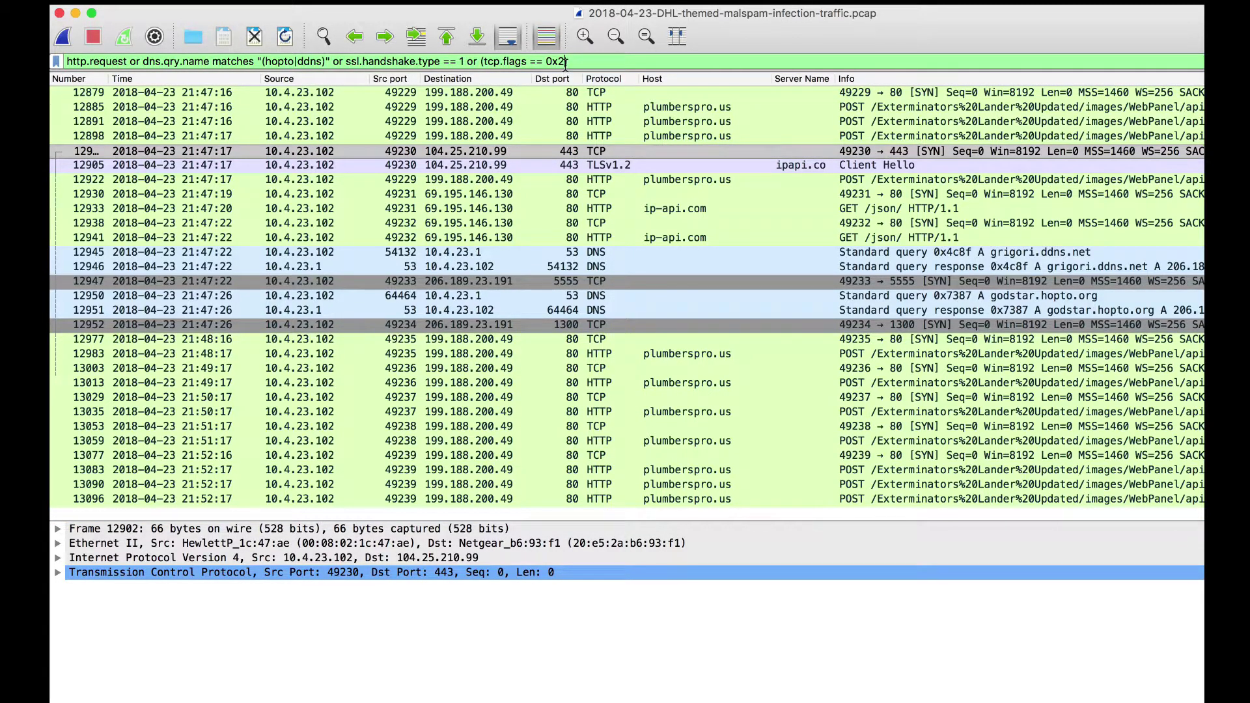
{"action": "type", "text": "and not tcp.dstport in {443 80}"}
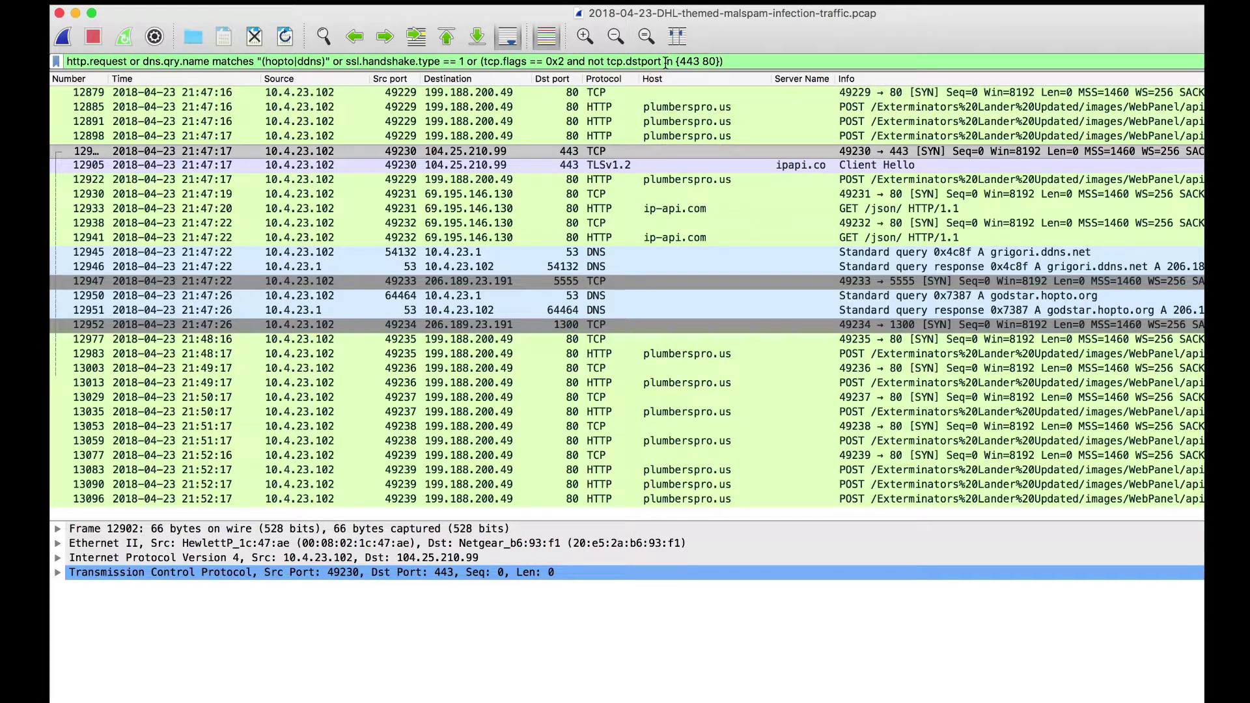
{"action": "left_click", "coordinate": [731, 64]}
{"action": "key", "text": "Return"}
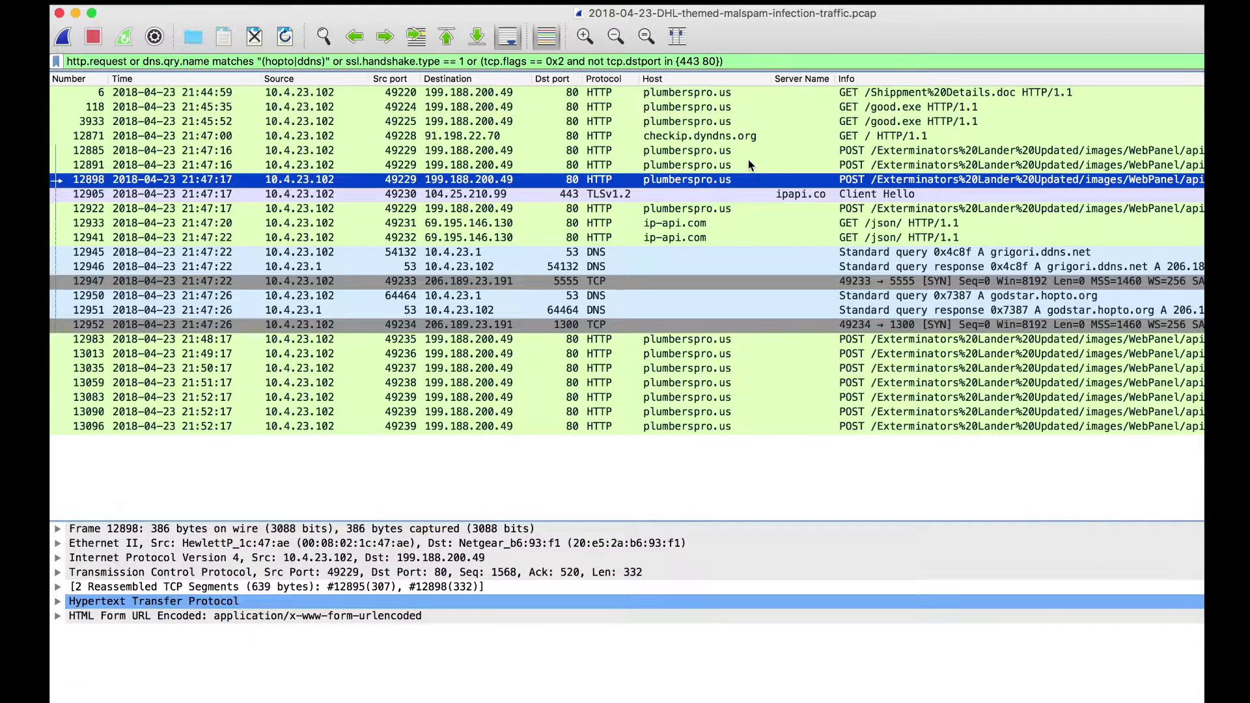
Review the filtered HTTP requests, ipapi.co Client Hello, grigori.ddns.net DNS query, and SYN packets to ports 5555 and 1300.
{"action": "left_click", "coordinate": [714, 127]}
{"action": "key", "text": "Up"}
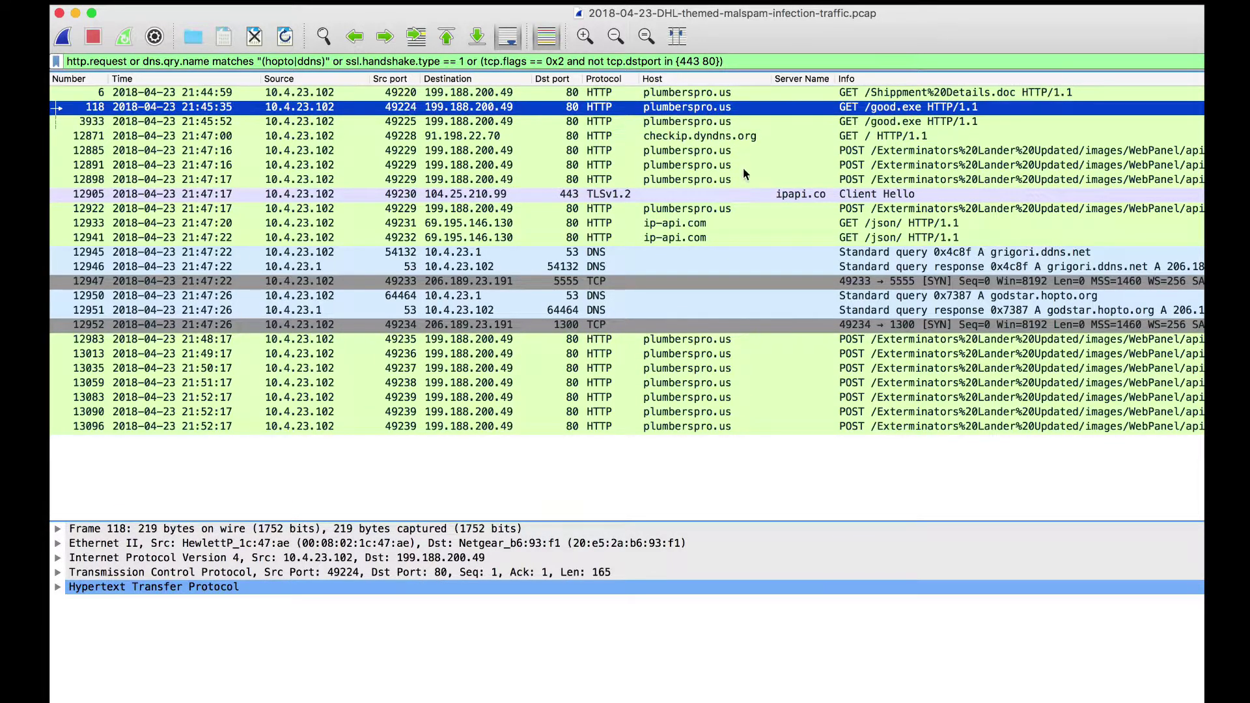
{"action": "left_click", "coordinate": [744, 195]}
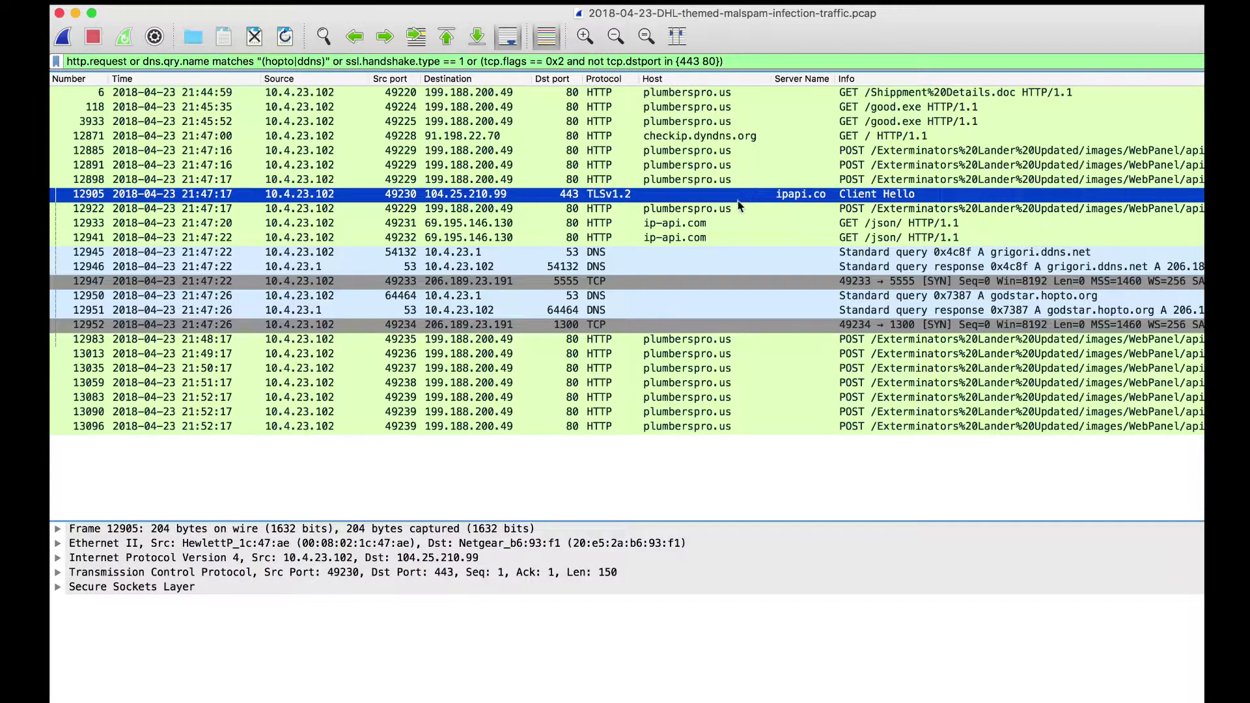
{"action": "left_click", "coordinate": [721, 252]}
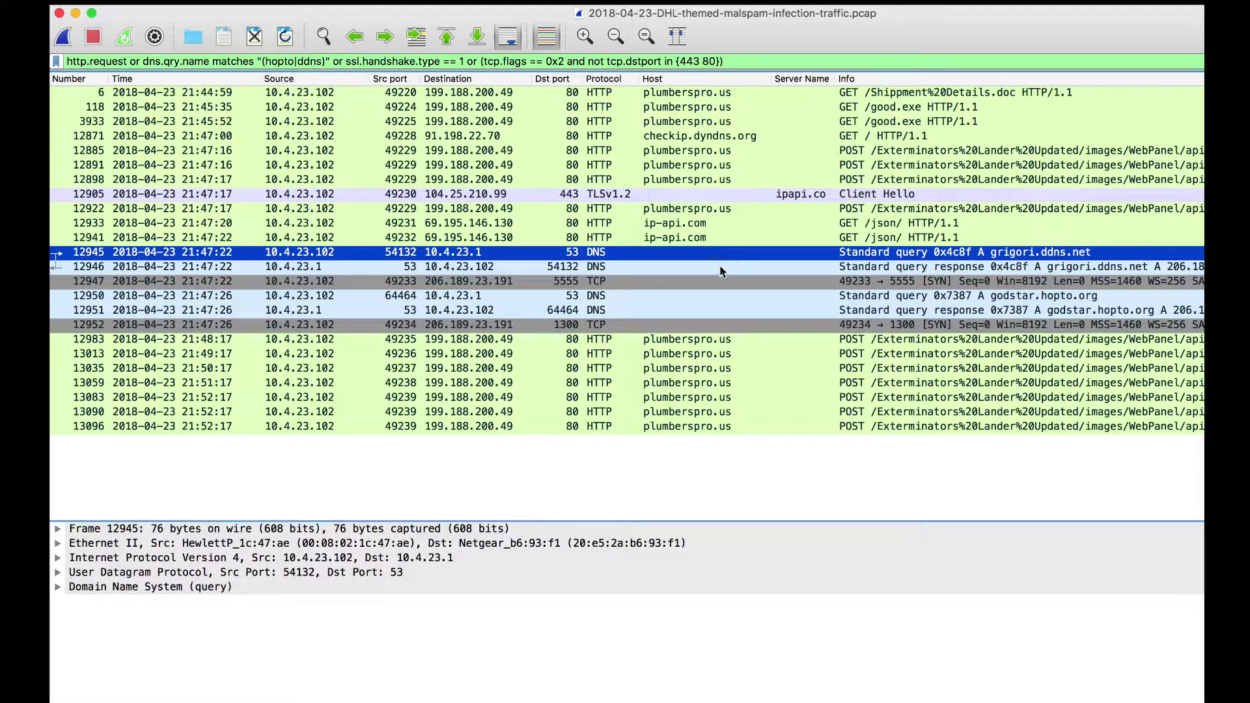
{"action": "left_click", "coordinate": [724, 281]}
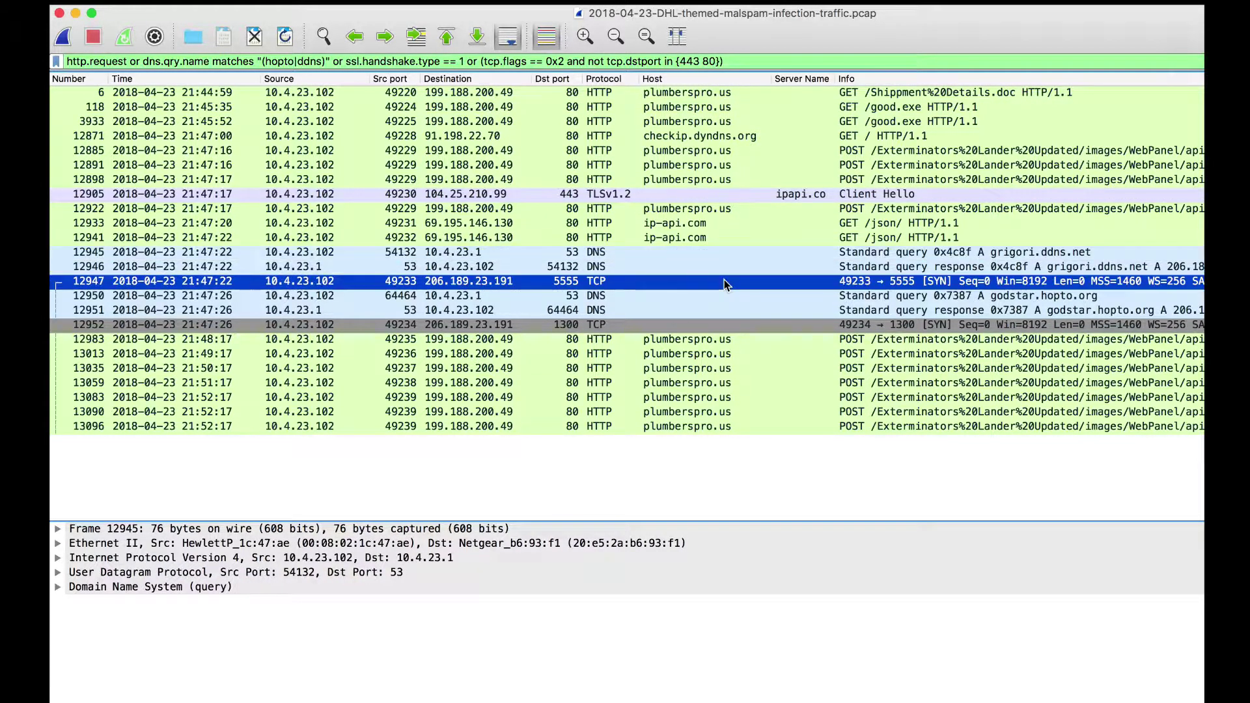
{"action": "left_click", "coordinate": [693, 325]}
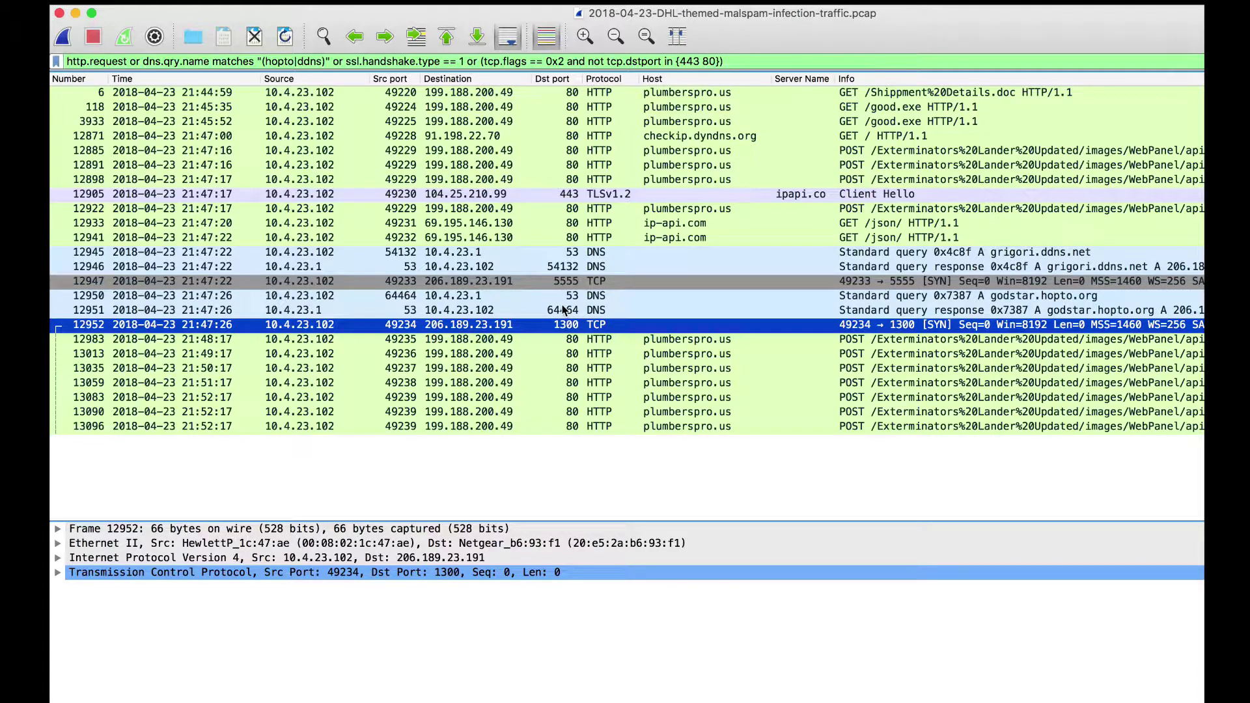